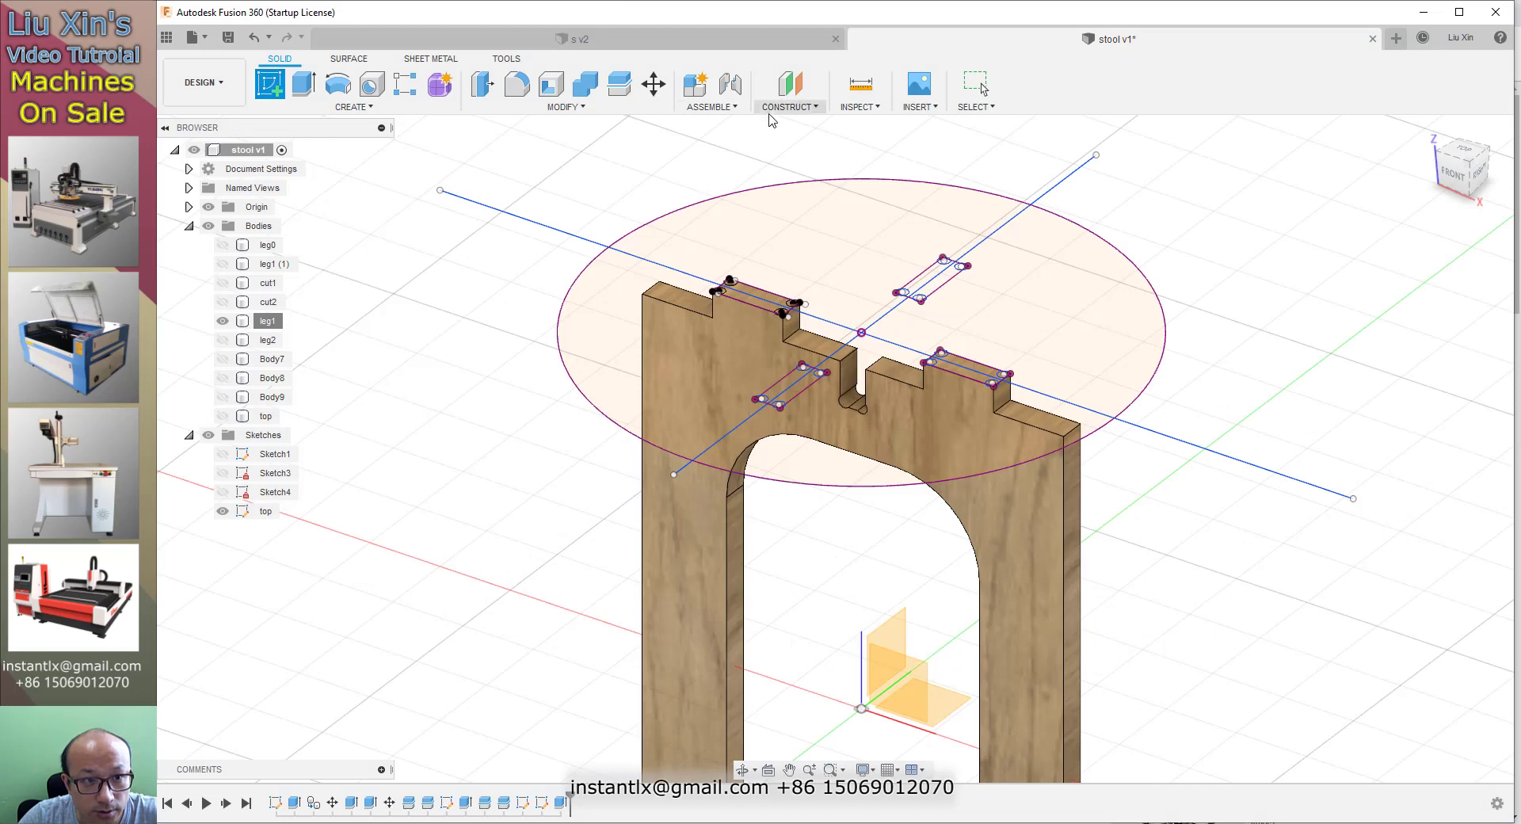
- Start a sketch on the front face of leg1 and project the leg1 body into it using the body selection filter
left_click(695, 534)
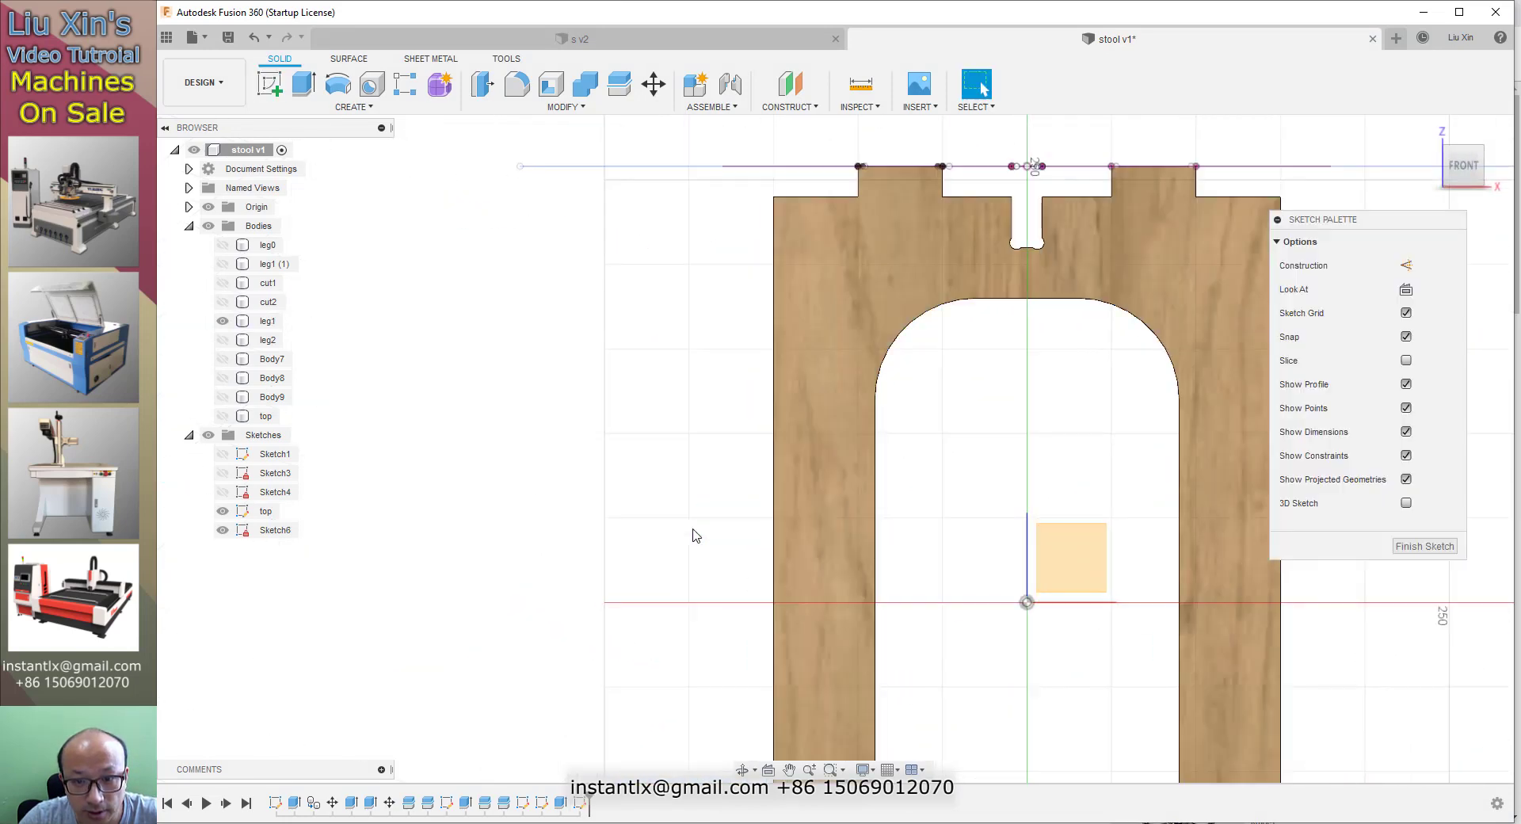
key("p")
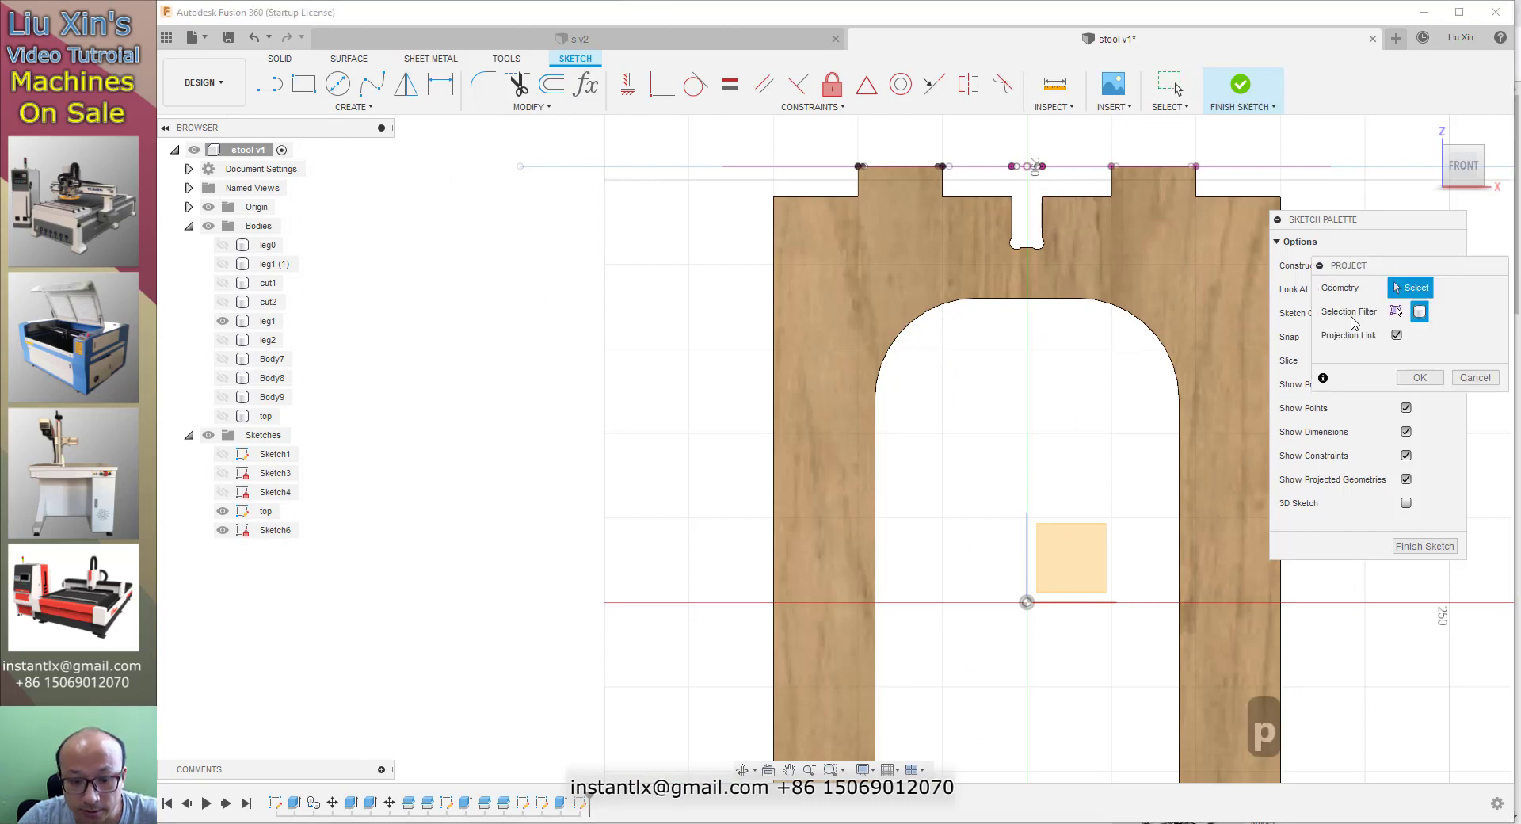
left_click(1419, 312)
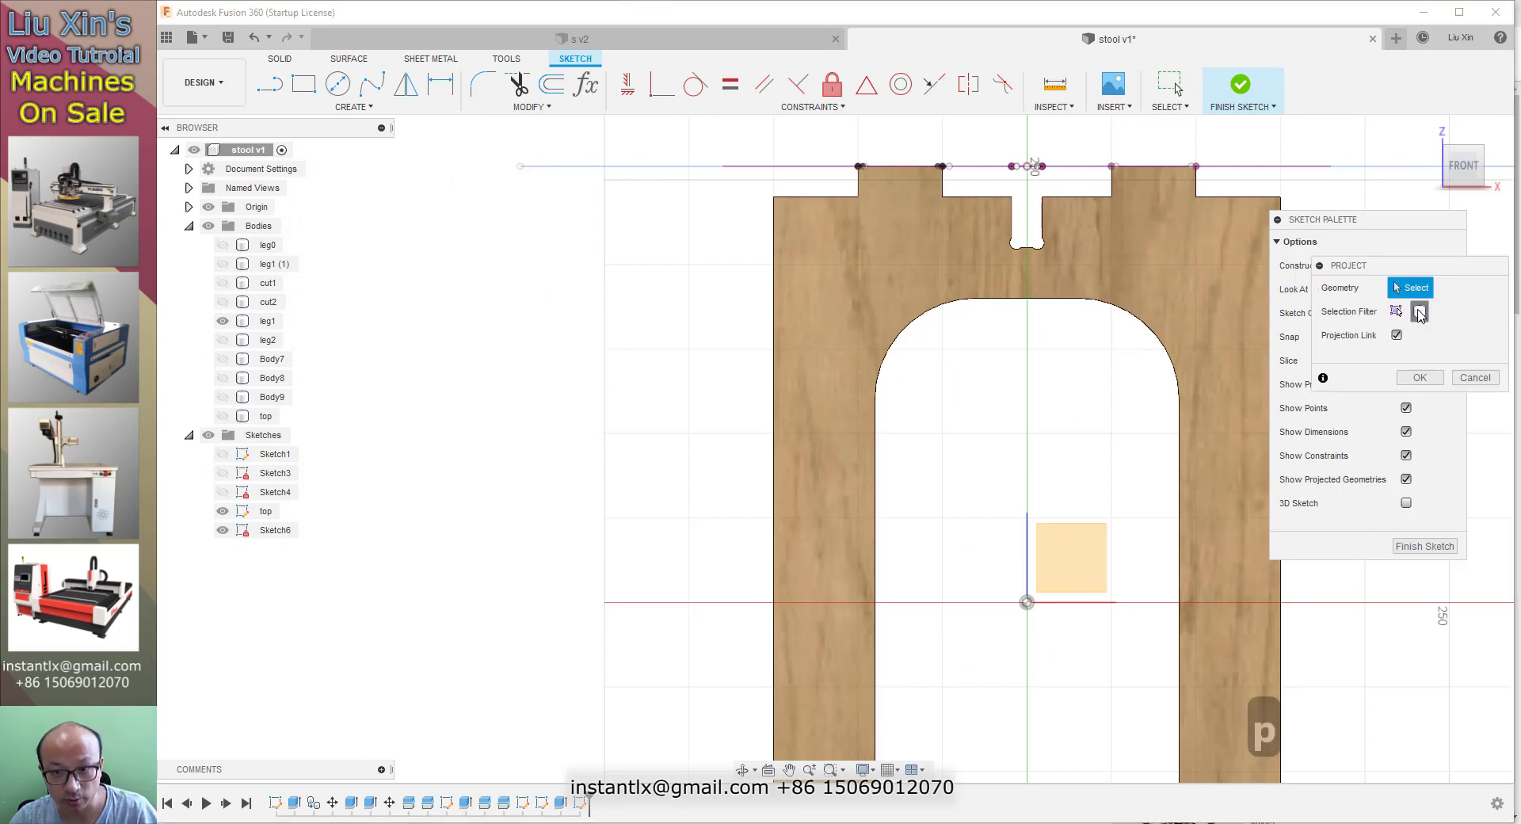
left_click(267, 320)
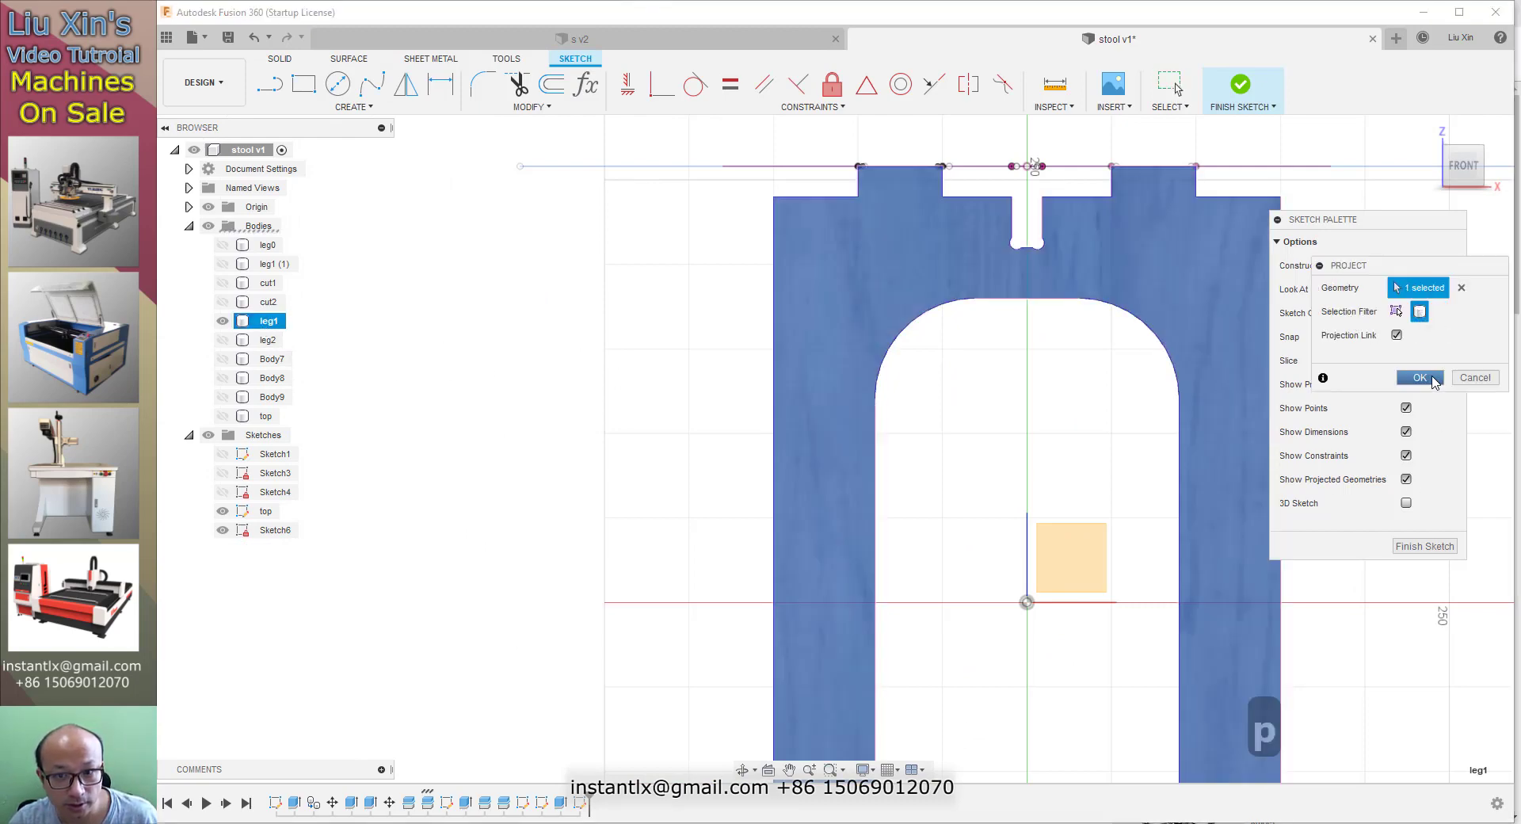
left_click(1419, 378)
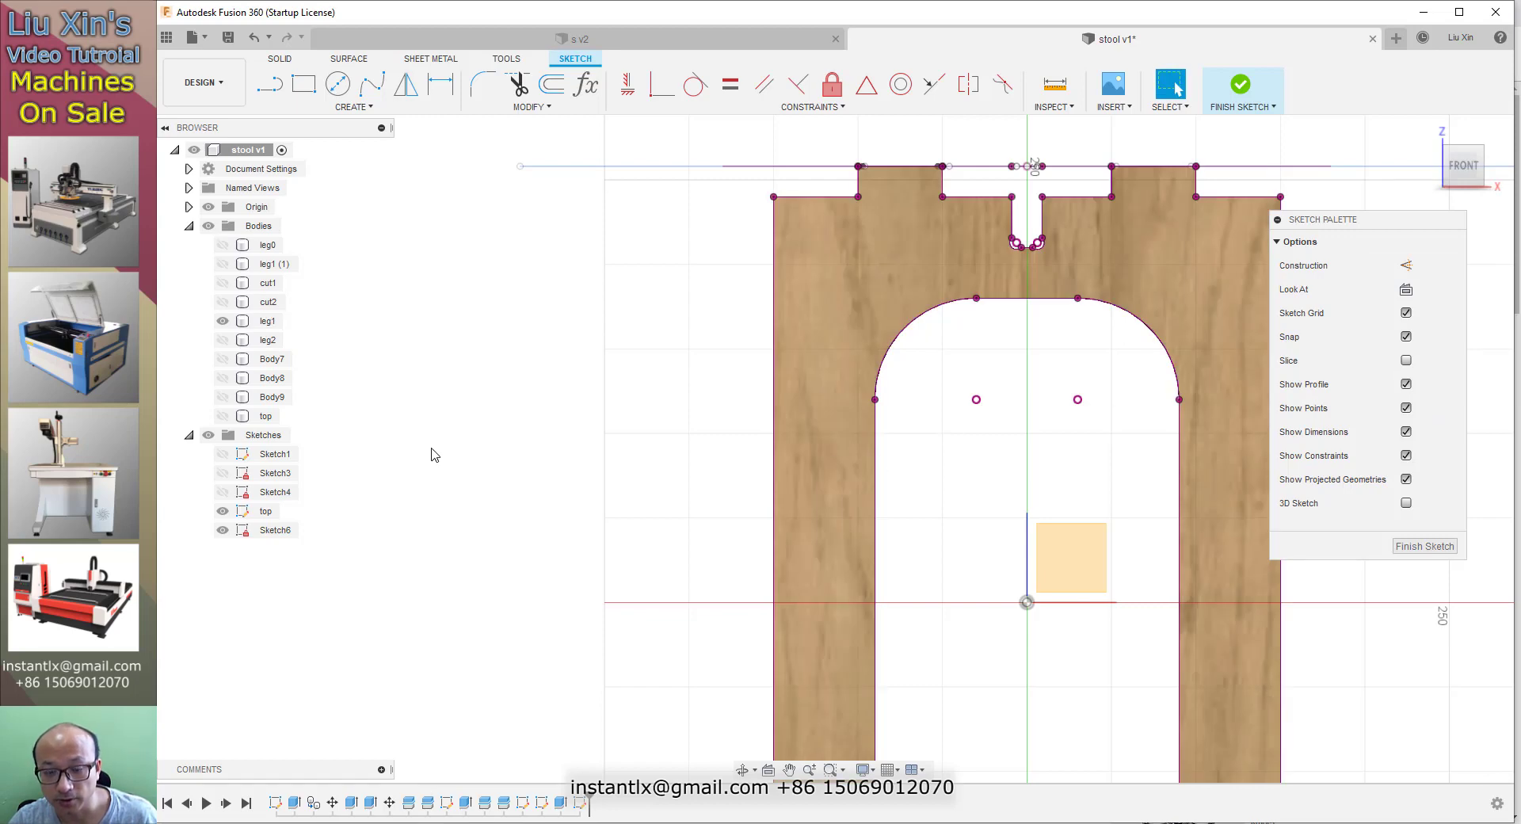
- Rename the new sketch as leg1
double_click(275, 530)
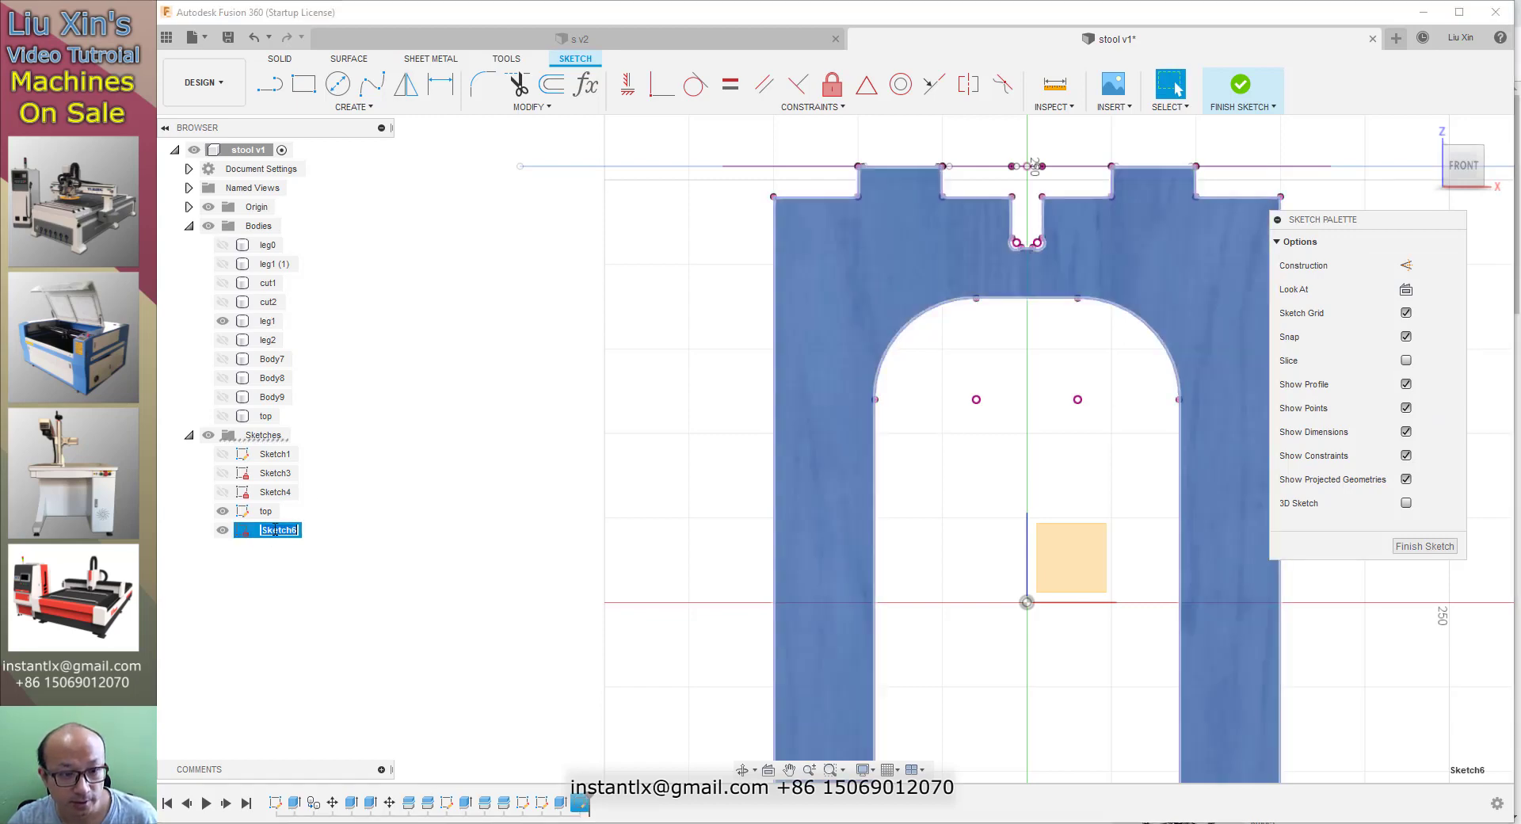
type("leg1")
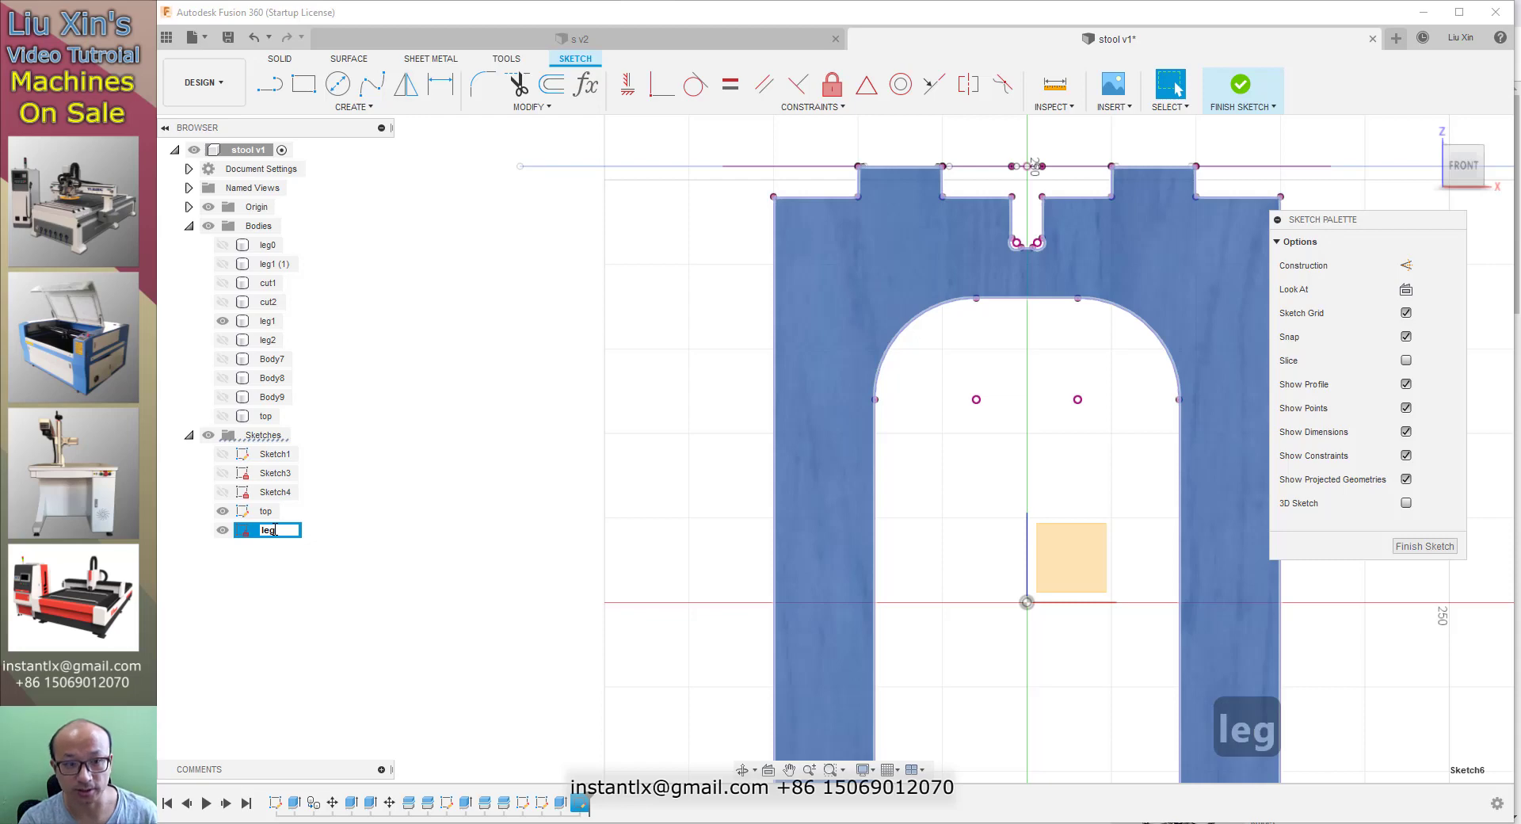
key("Return")
- Show the leg2 body in place of the leg1 body and finish the current sketch
left_click(222, 321)
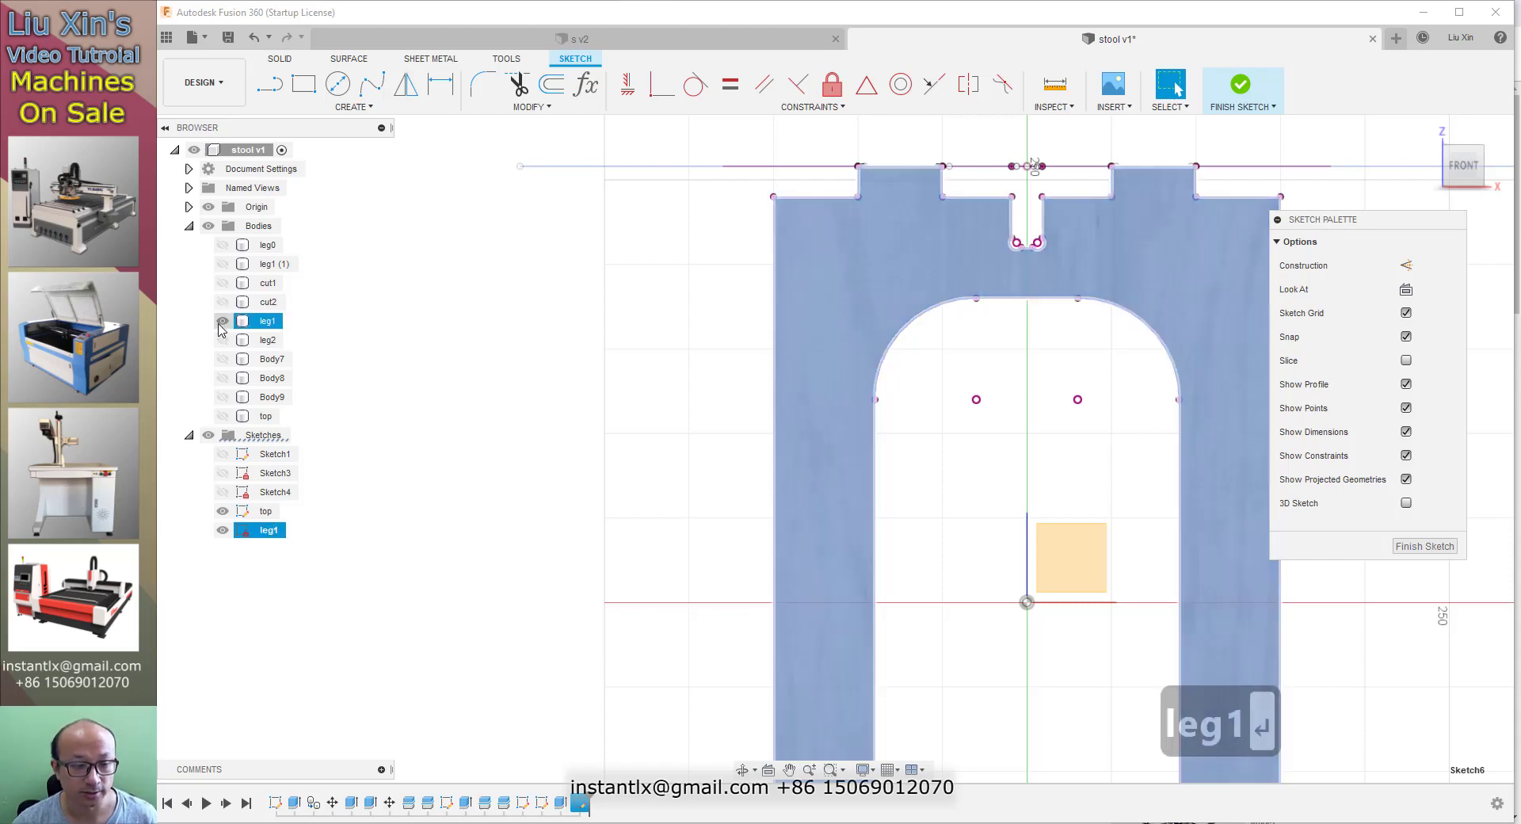
left_click(222, 340)
left_click(268, 340)
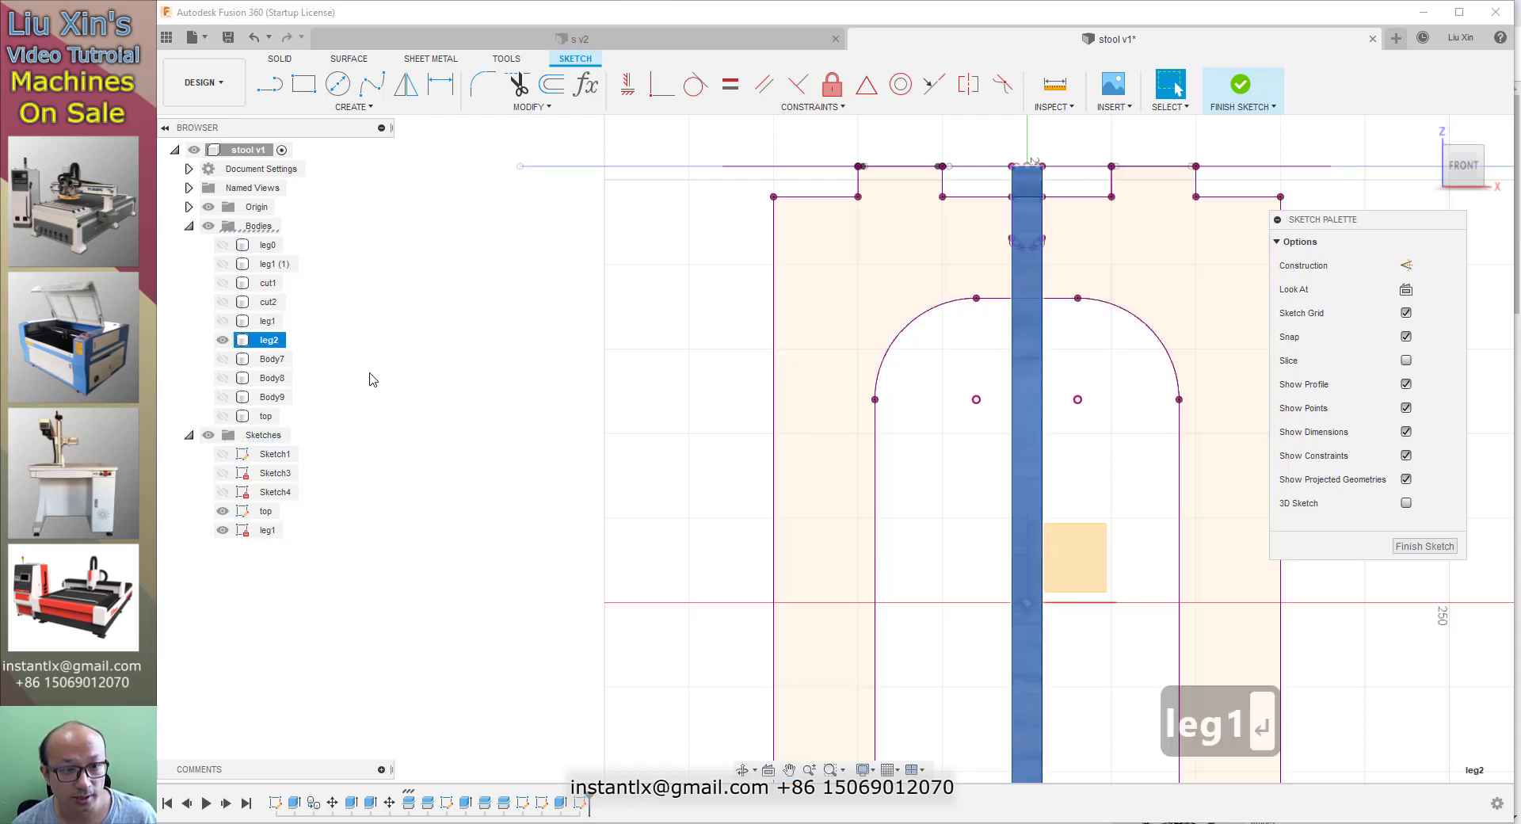
middle_click_drag(948, 528, 1171, 84, "shift")
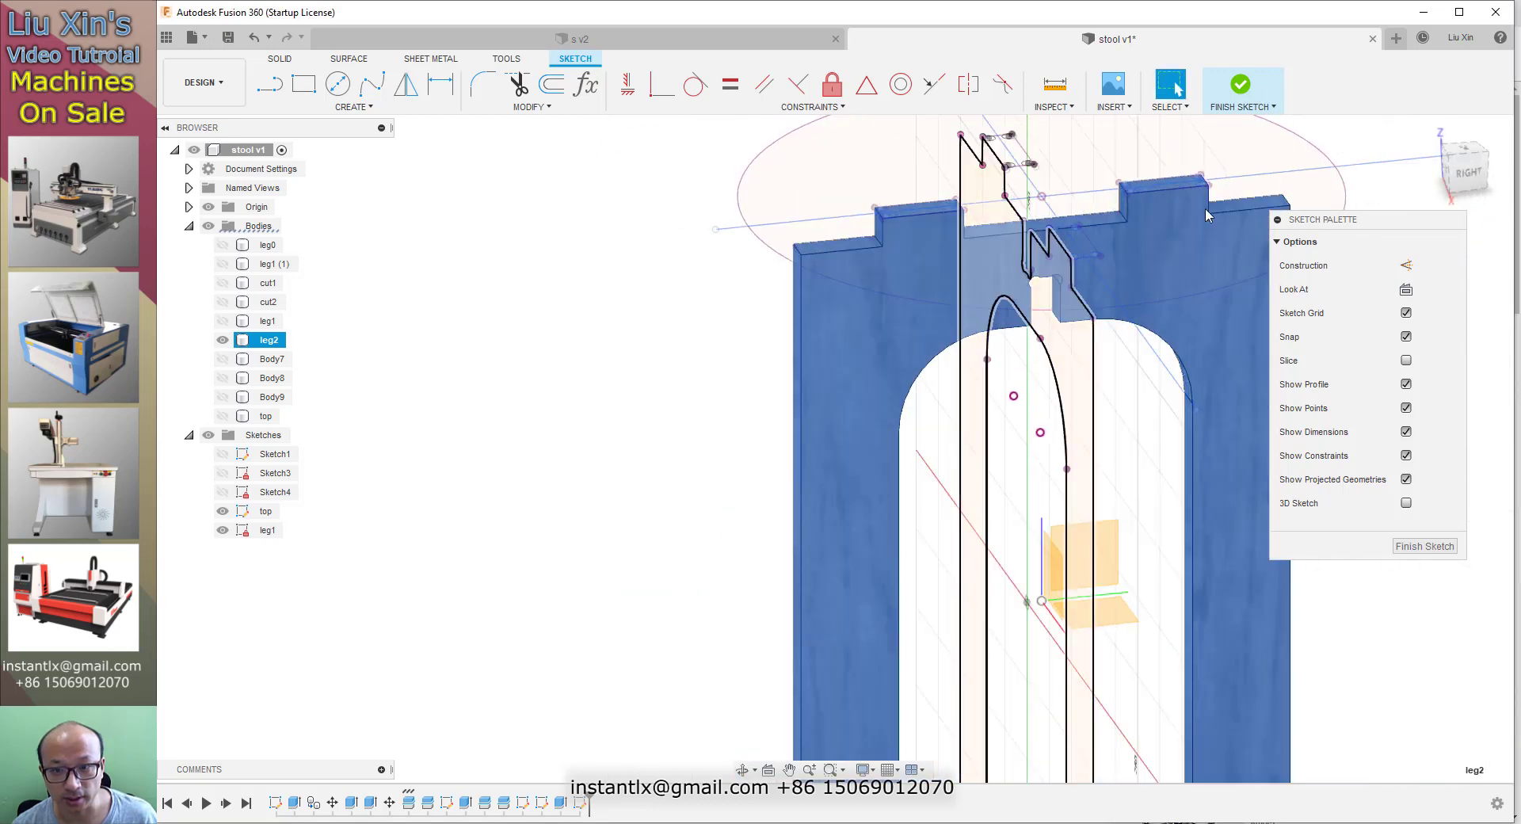
left_click(1241, 107)
middle_click_drag(1028, 358, 839, 435, "shift")
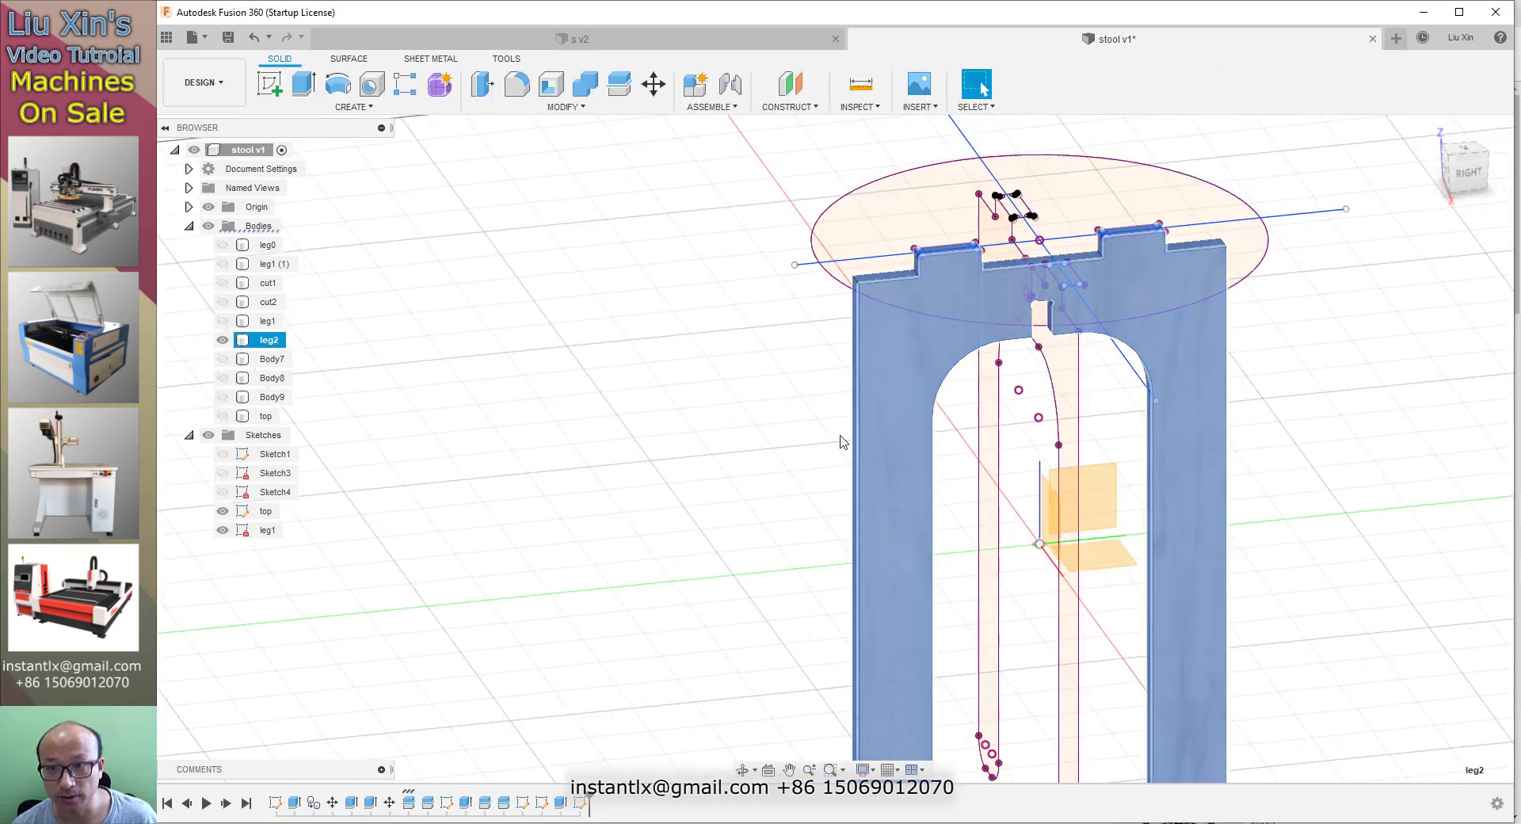
left_click(704, 473)
- Start a sketch on the flat face of leg2 and project the leg2 body into it
left_click(270, 83)
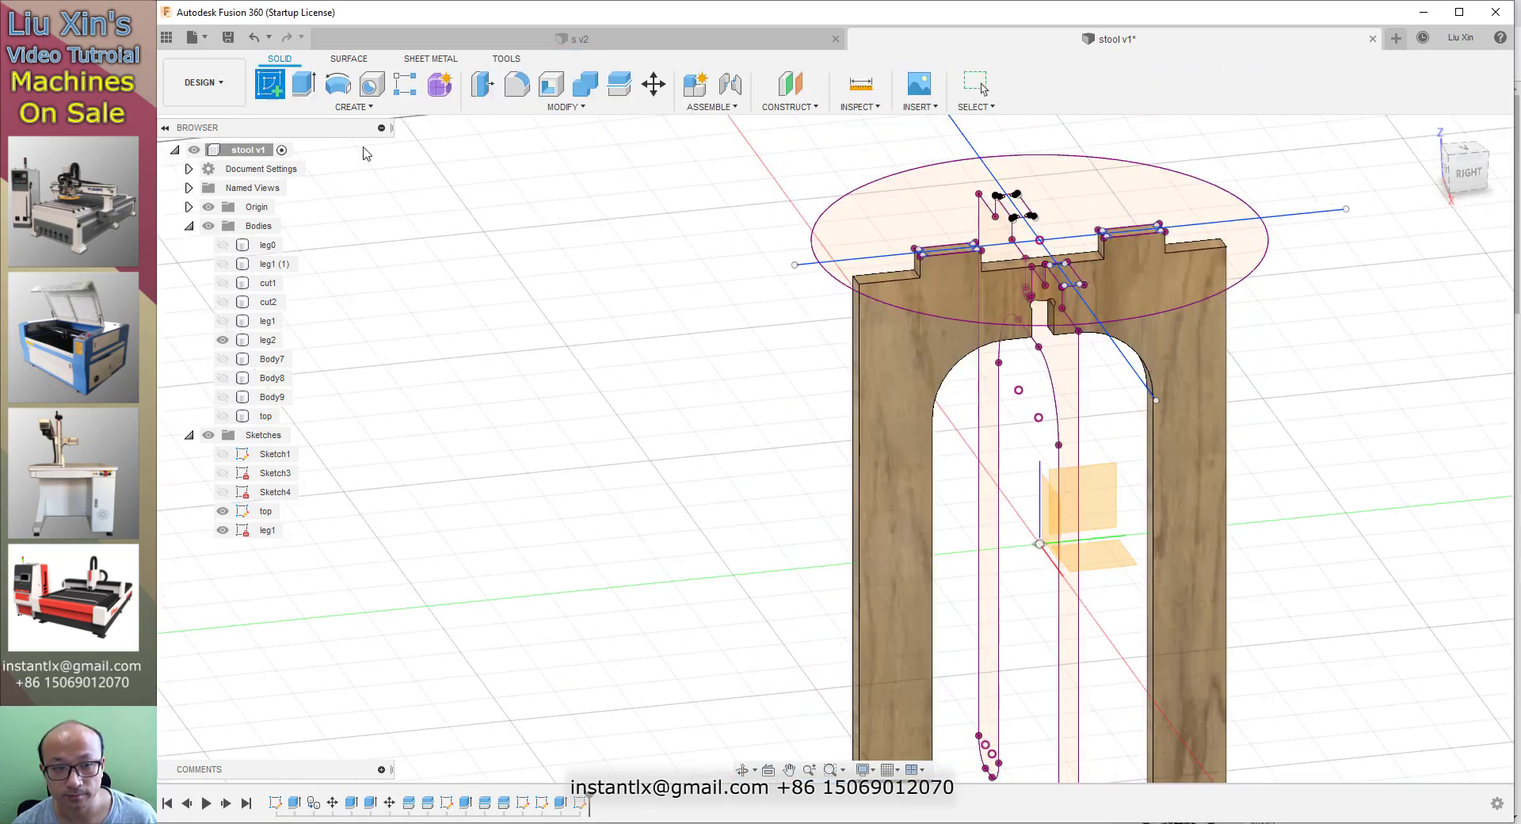
left_click(949, 430)
left_click(907, 408)
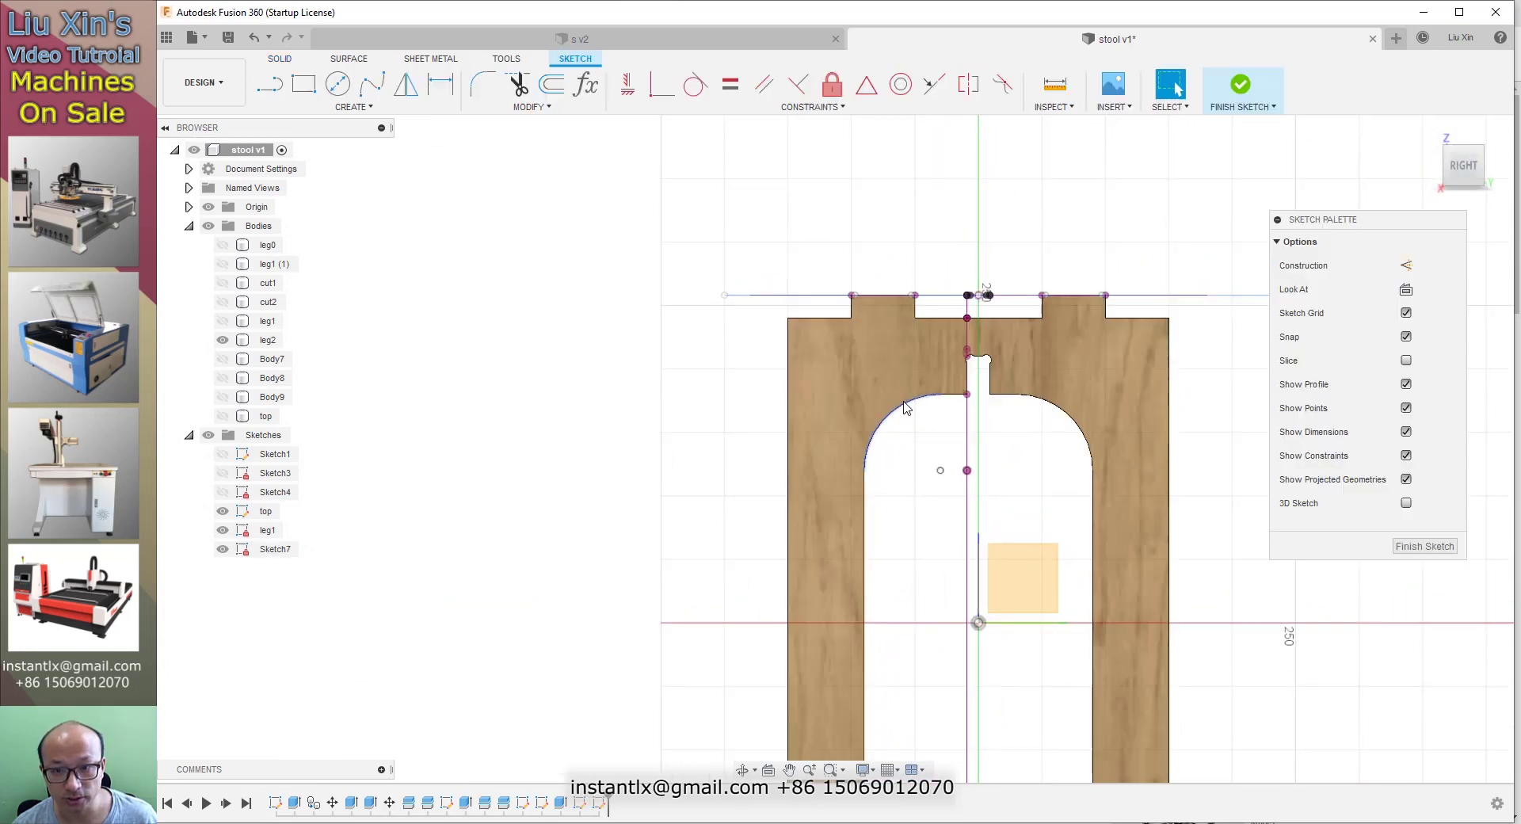
key("p")
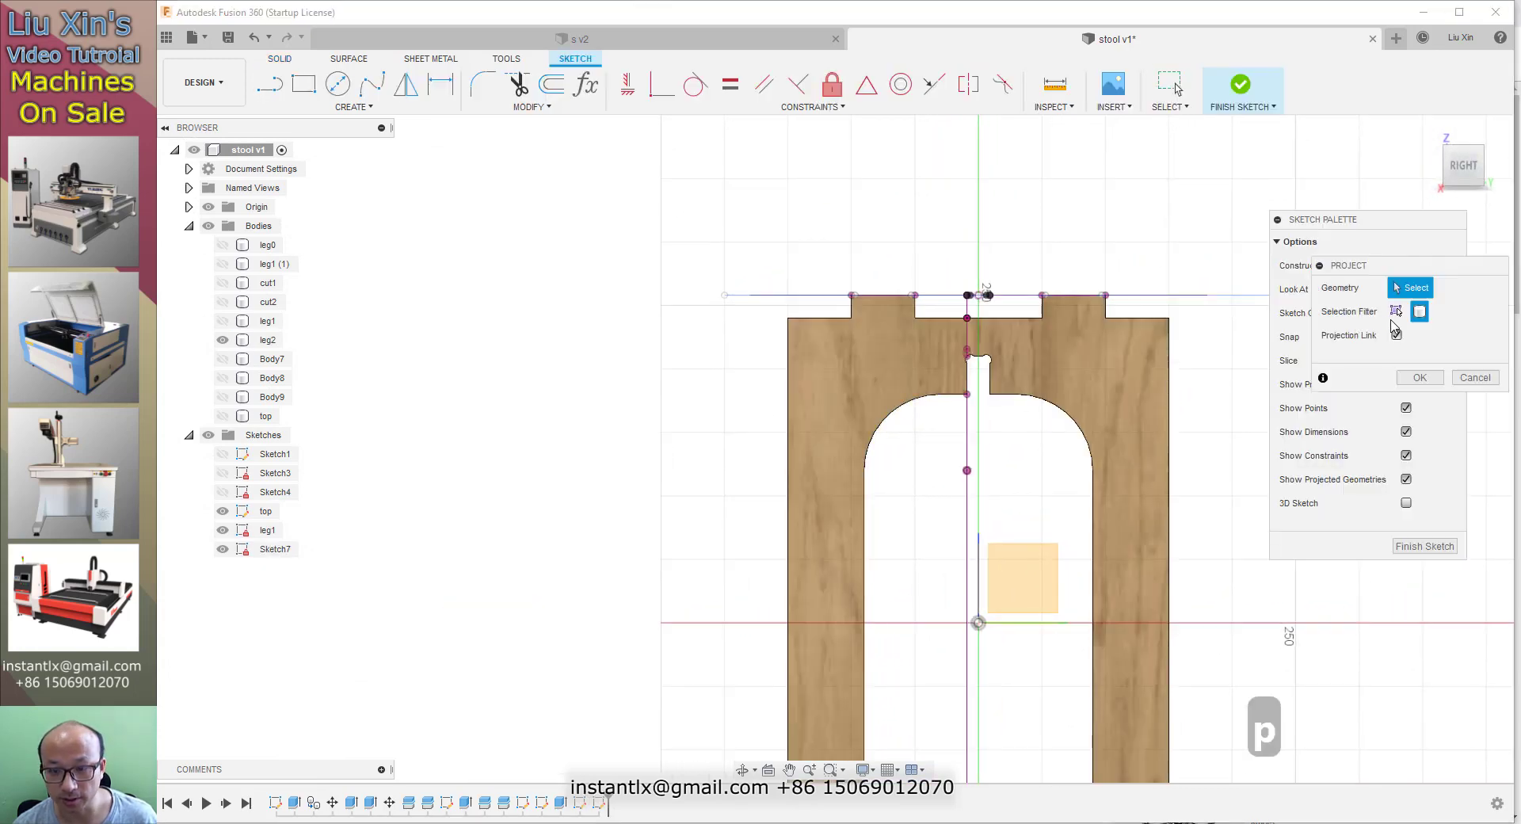
left_click(261, 343)
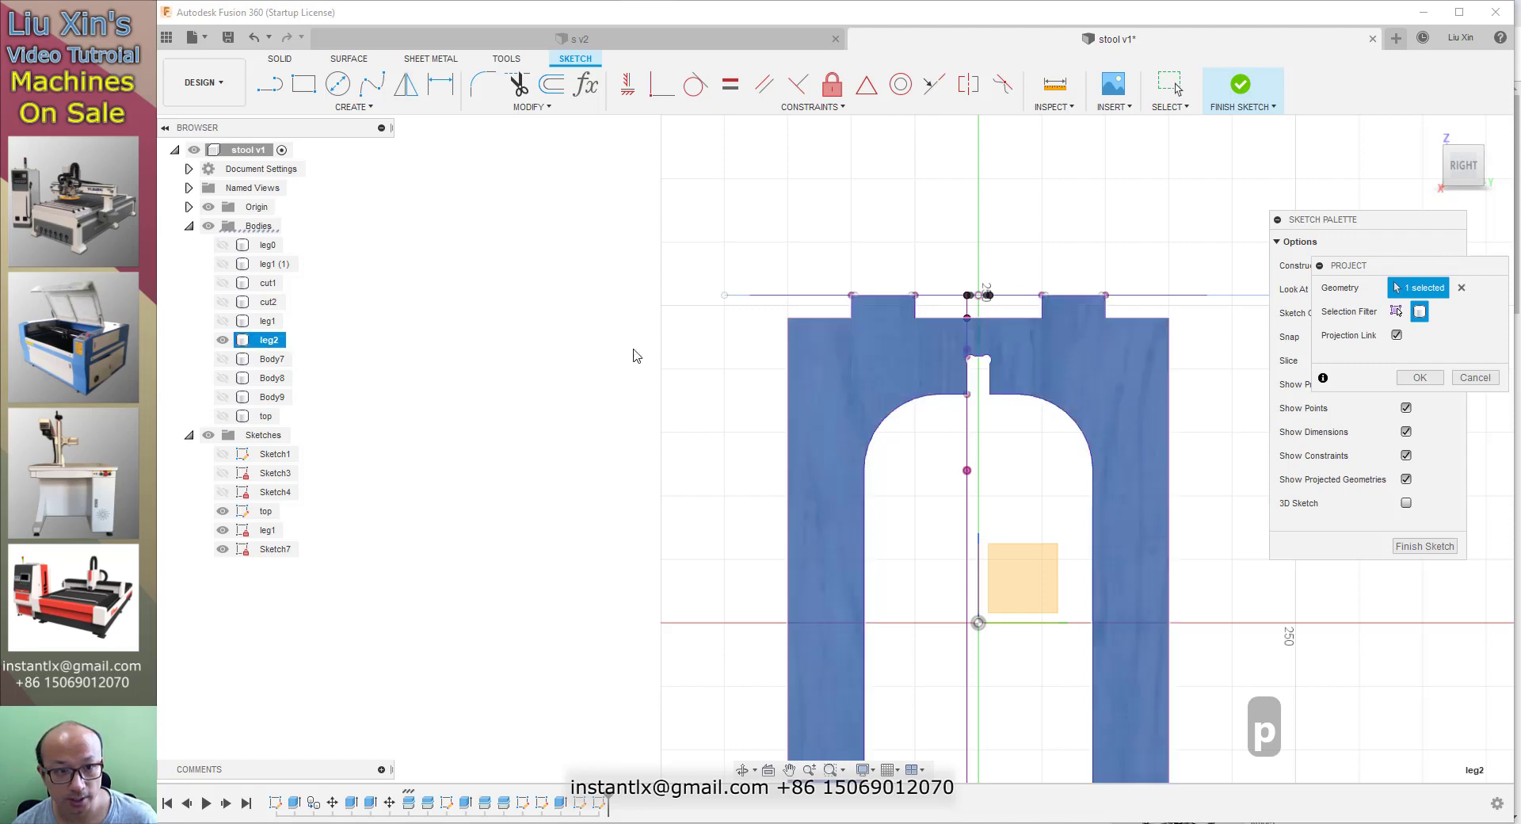
left_click(1422, 378)
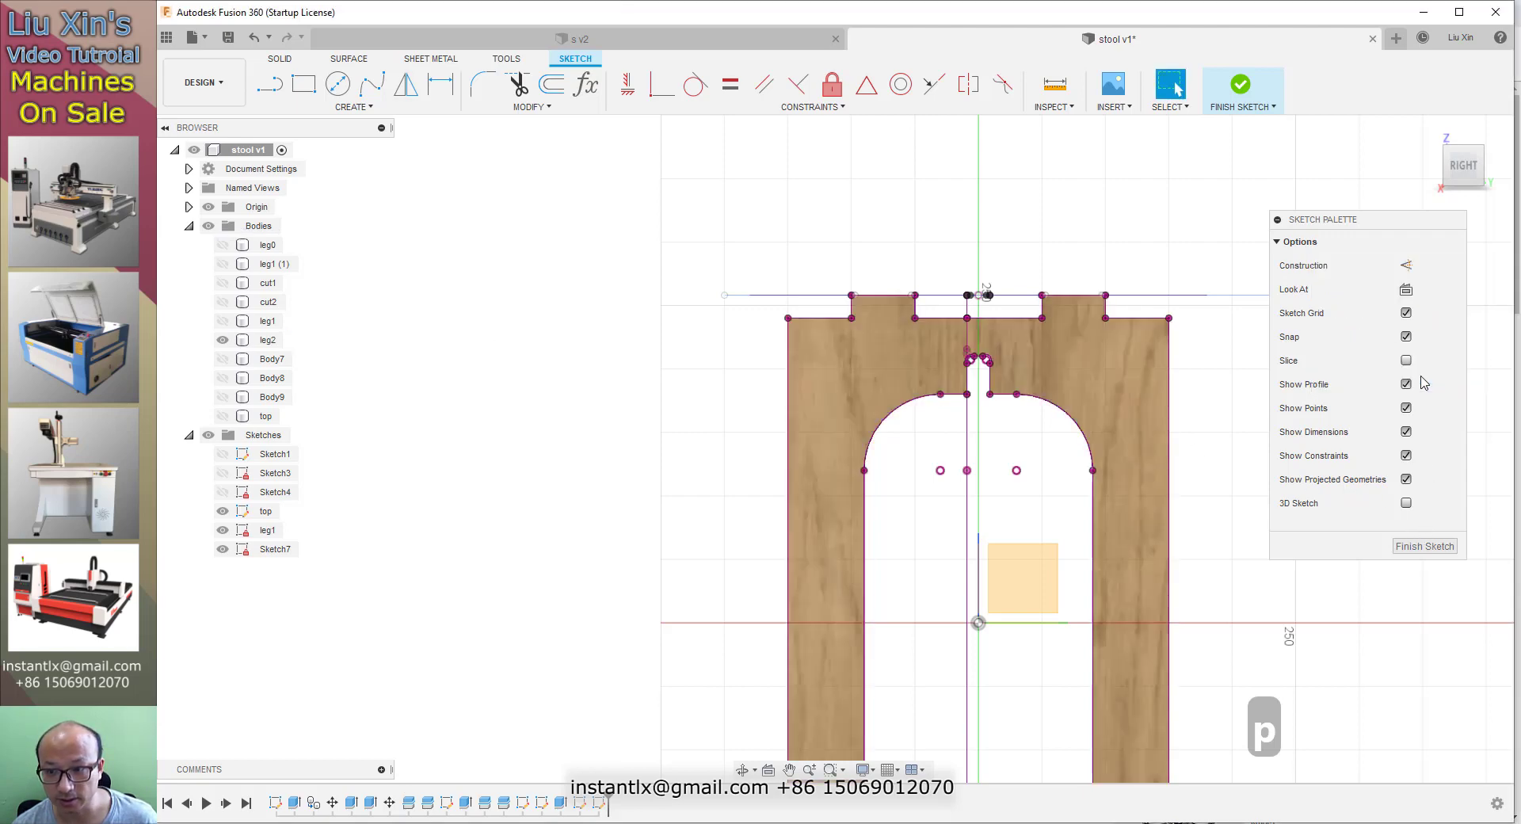
- Hide the top and leg1 sketches and rename the new sketch as leg2
double_click(277, 548)
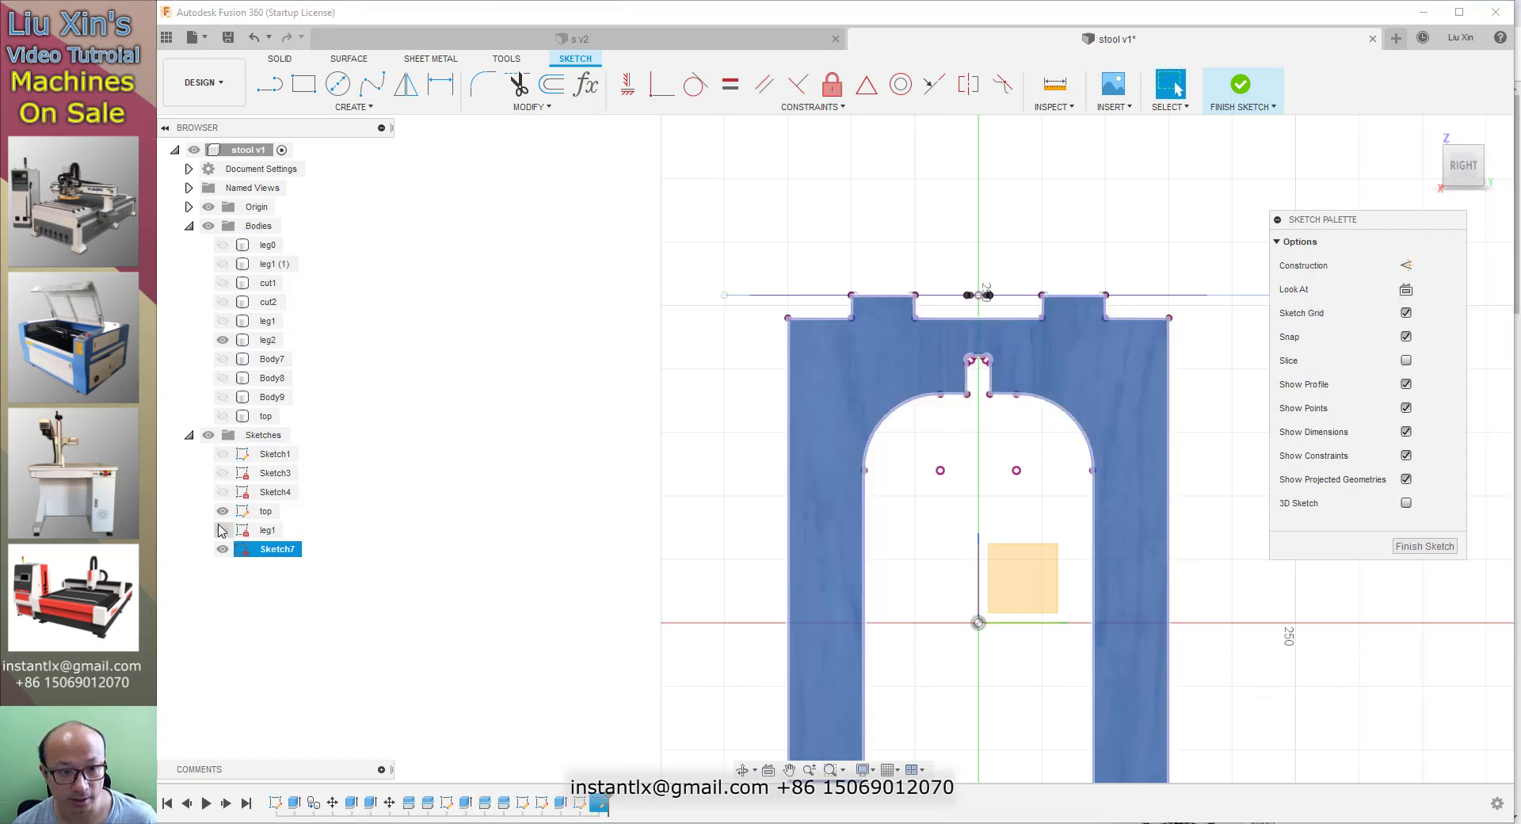
double_click(282, 552)
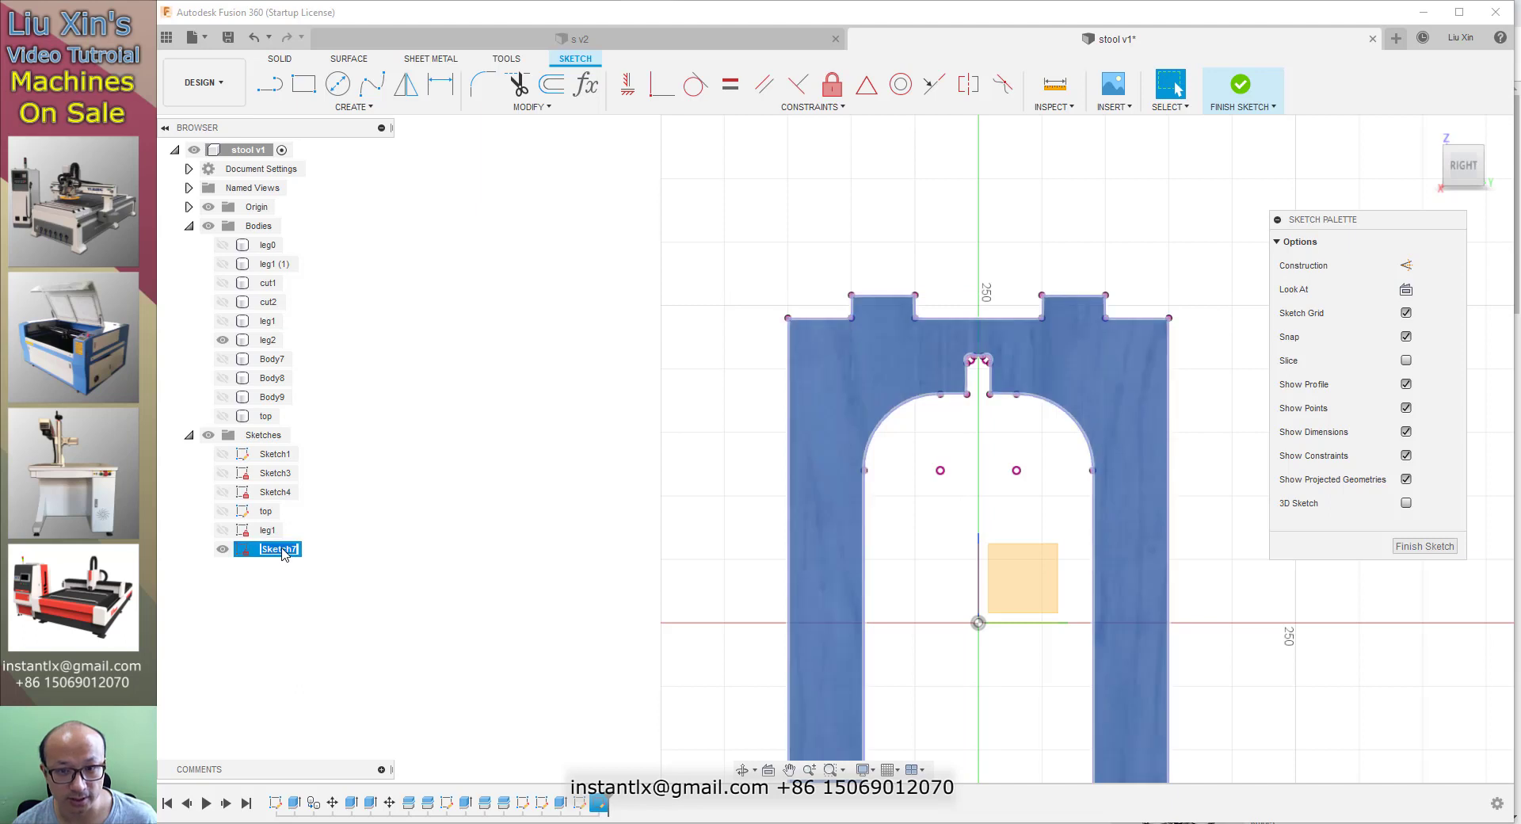
type("leg2")
key("Return")
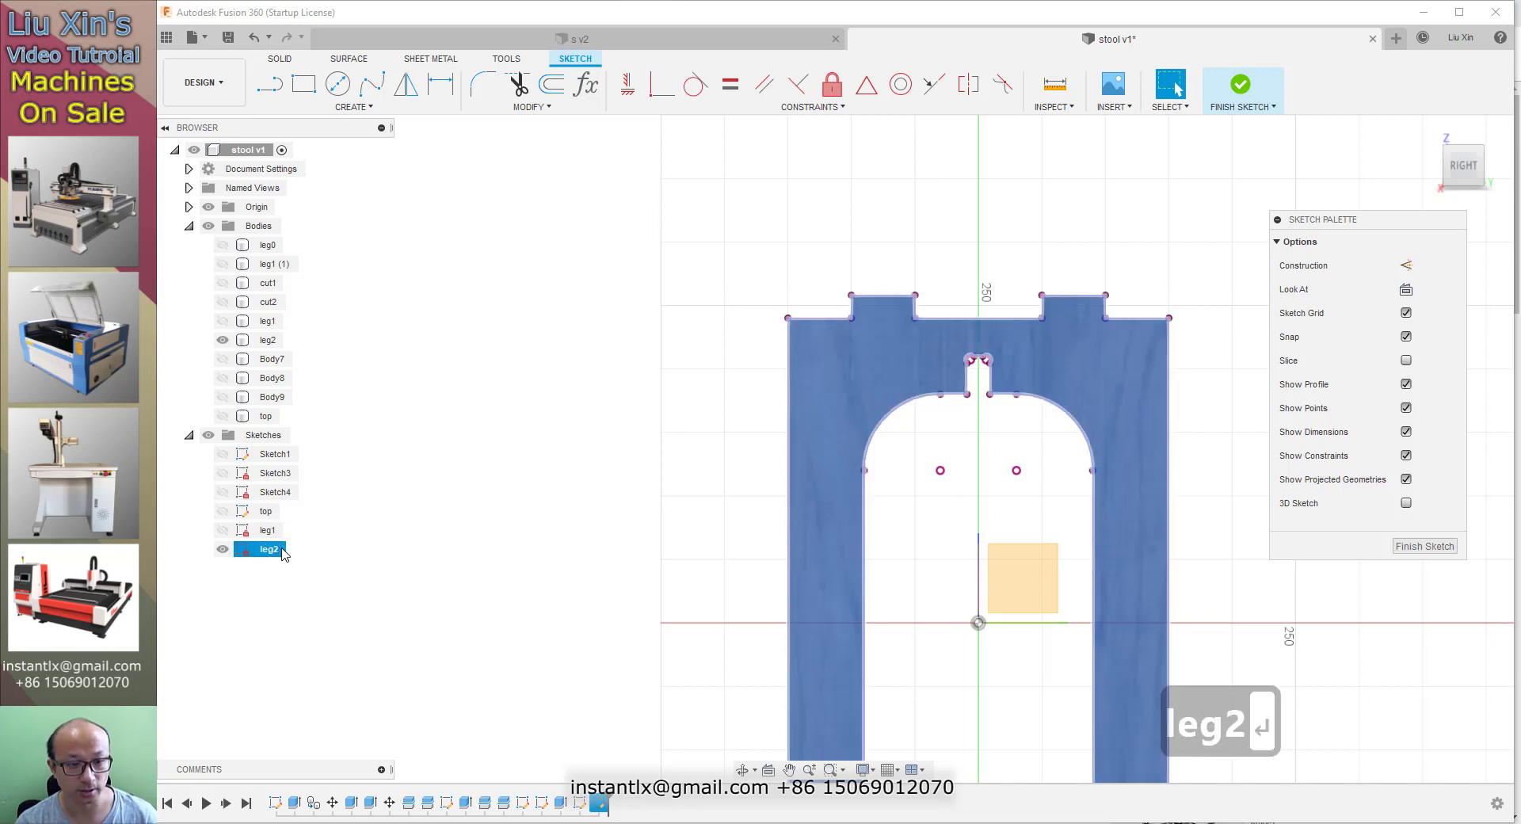
left_click(367, 516)
scroll(561, 529, "down", 3)
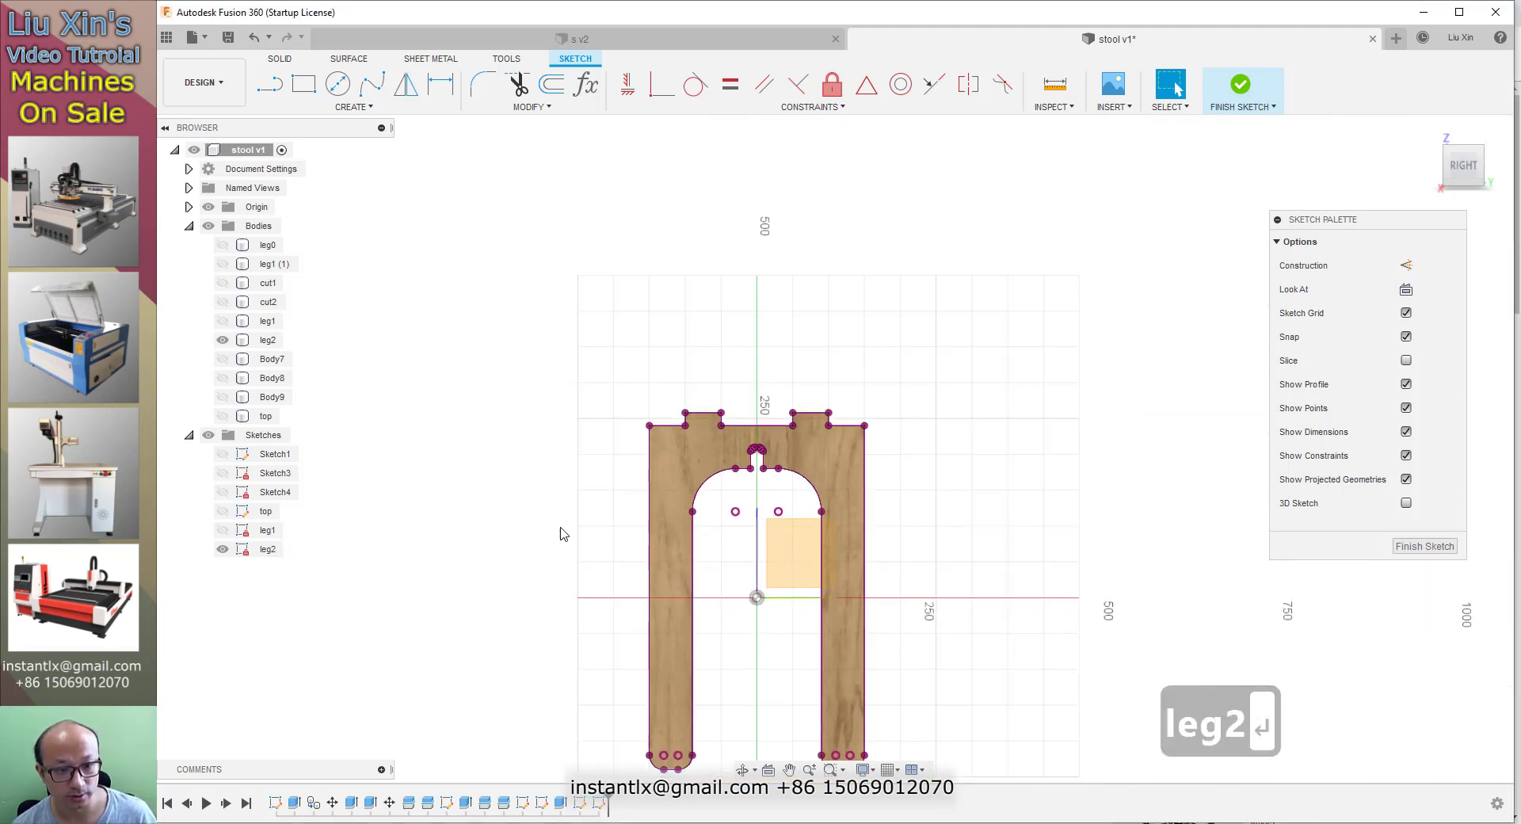
scroll(729, 452, "up", 3)
scroll(728, 450, "up", 2)
scroll(697, 523, "down", 5)
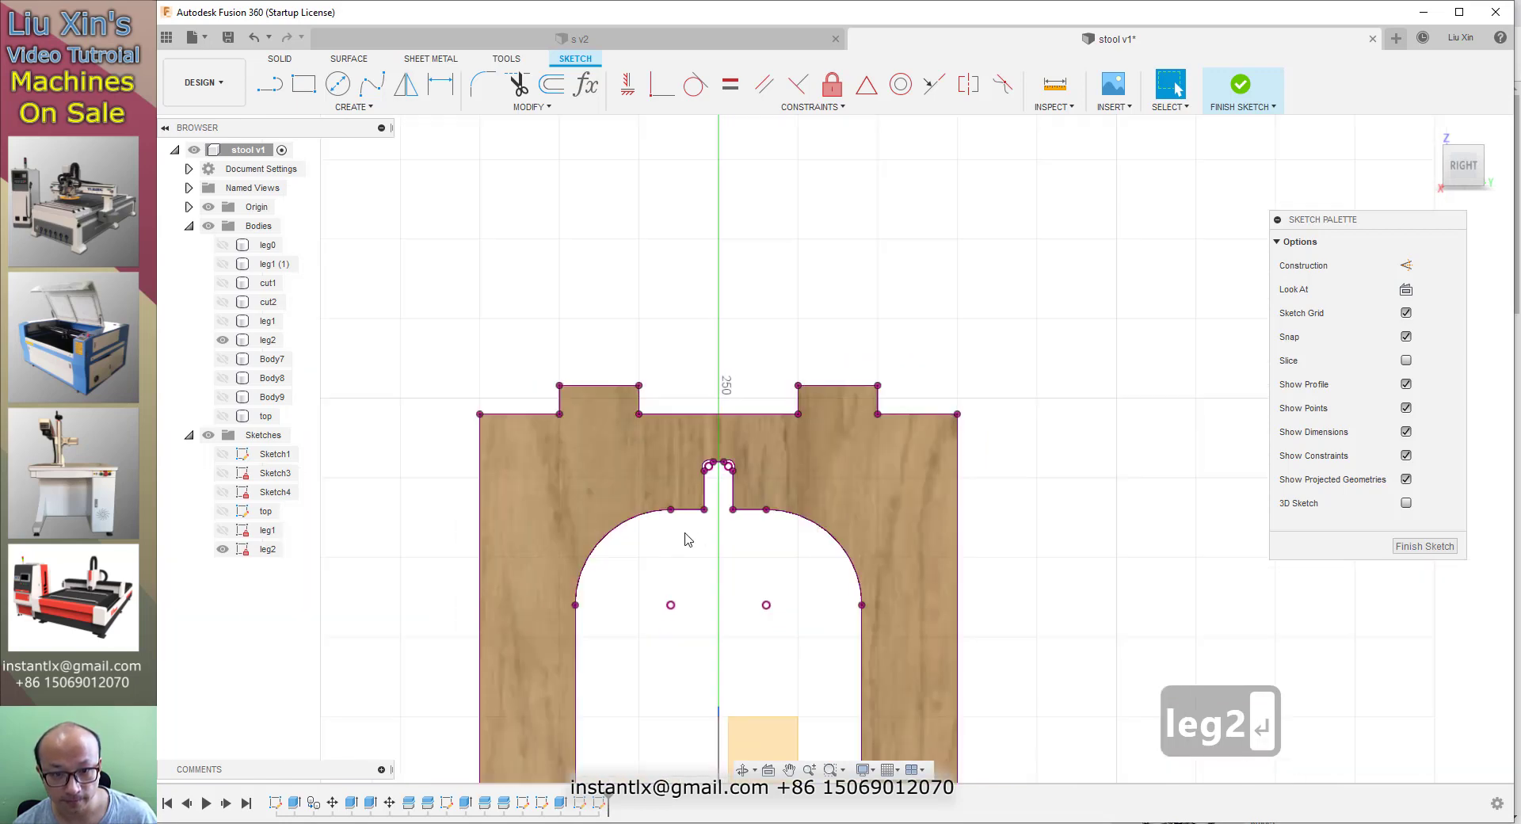
scroll(526, 605, "up", 2)
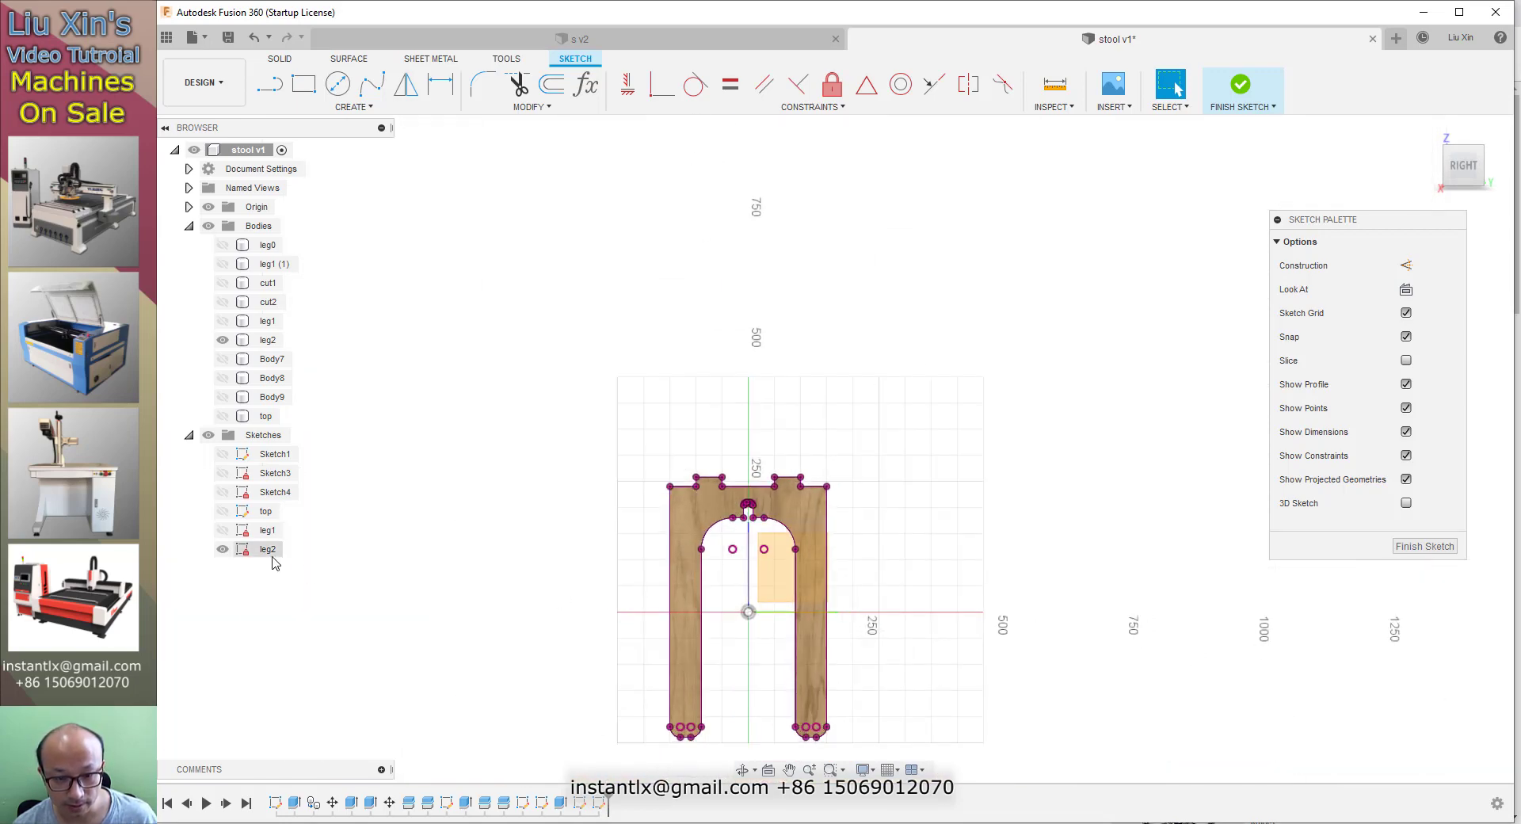
- Show the leg1 and top sketches again
left_click(223, 534)
left_click(222, 530)
left_click(223, 511)
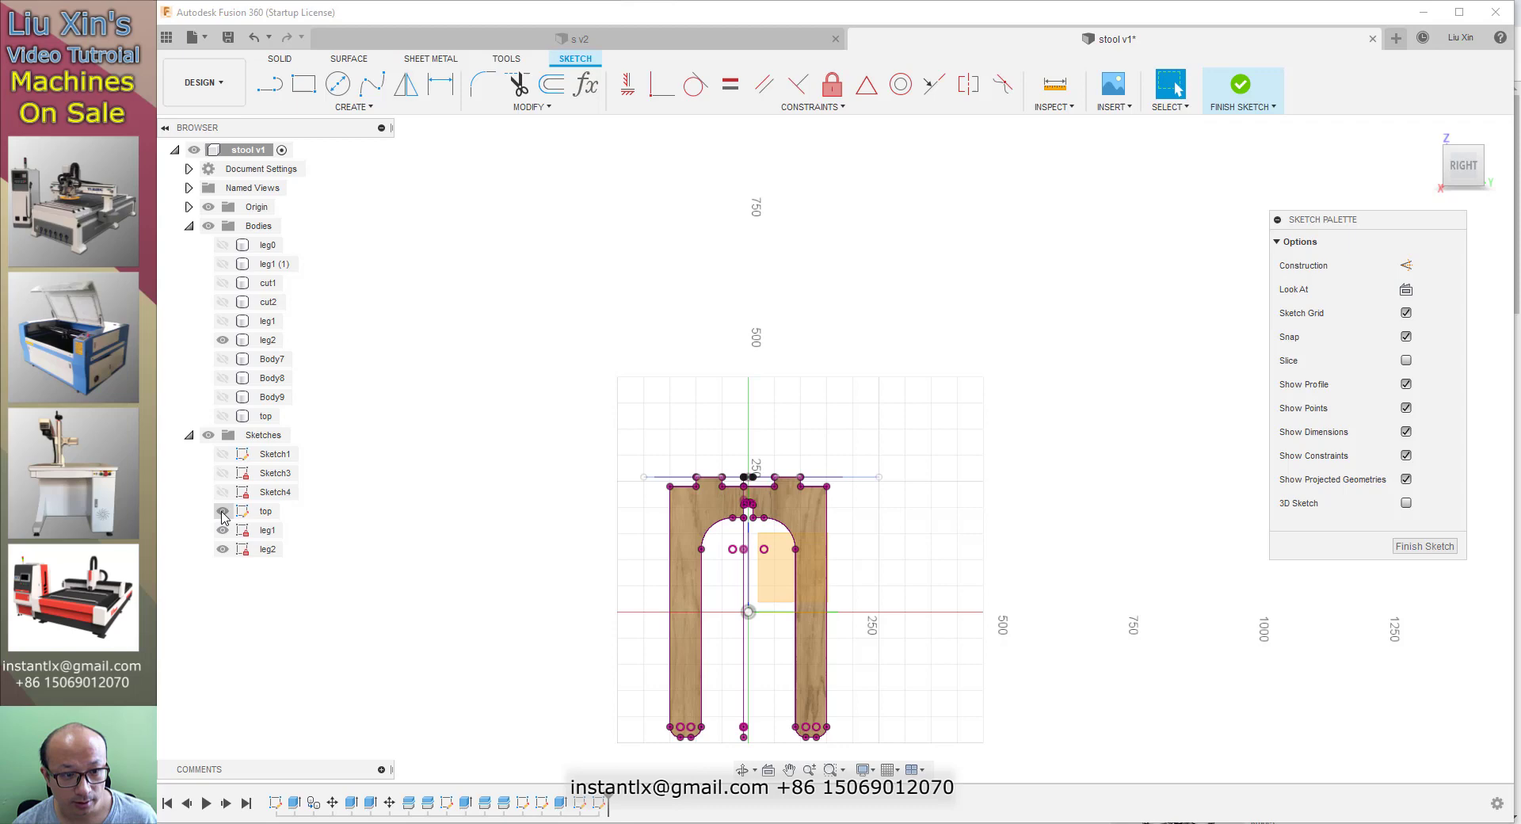
- Open the Save As DXF dialog for the leg2 sketch and cancel it
left_click(260, 561)
right_click(267, 550)
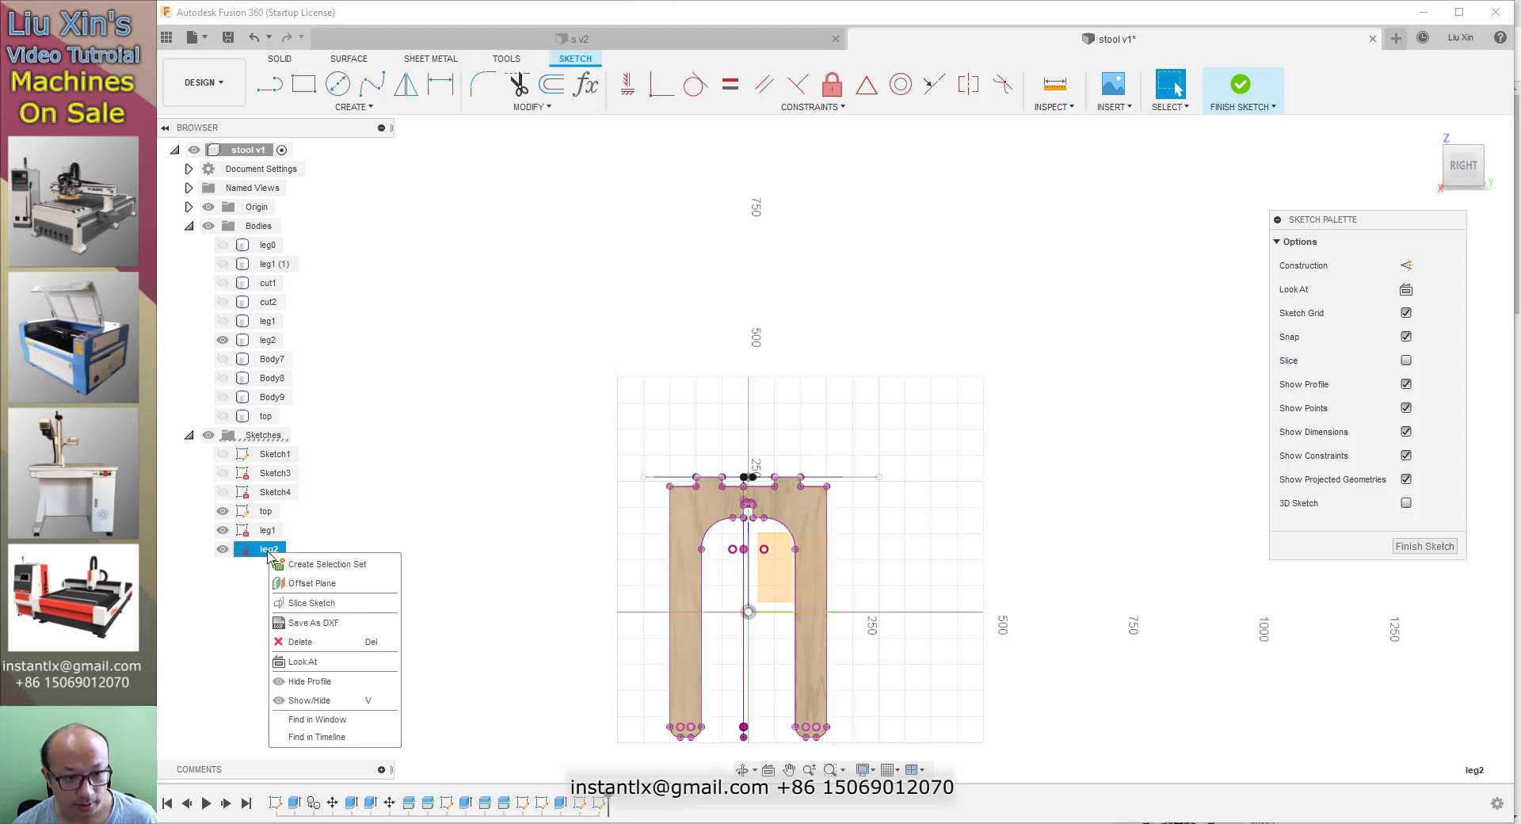
left_click(309, 622)
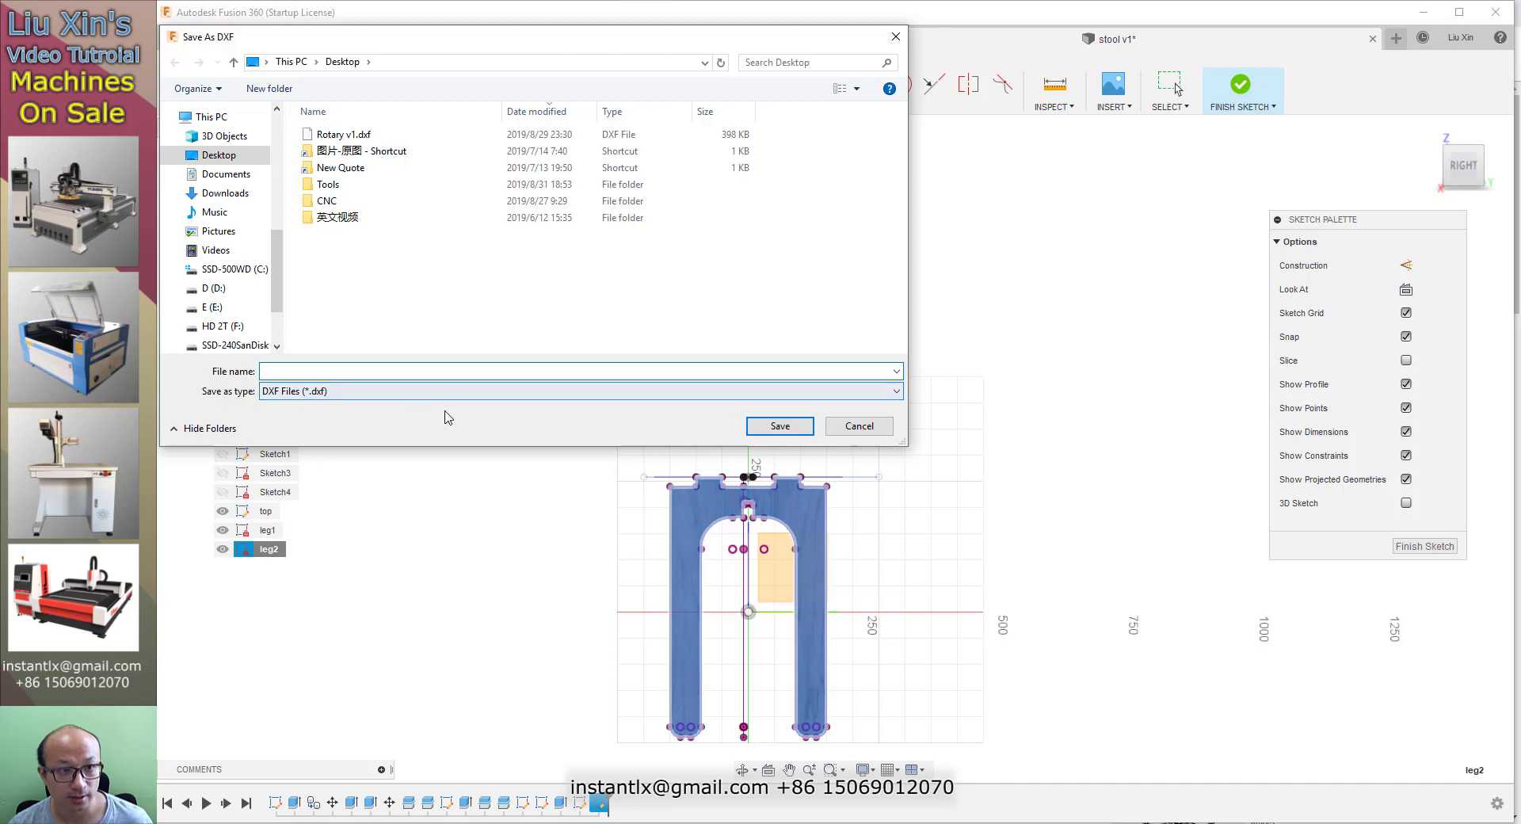
left_click(859, 425)
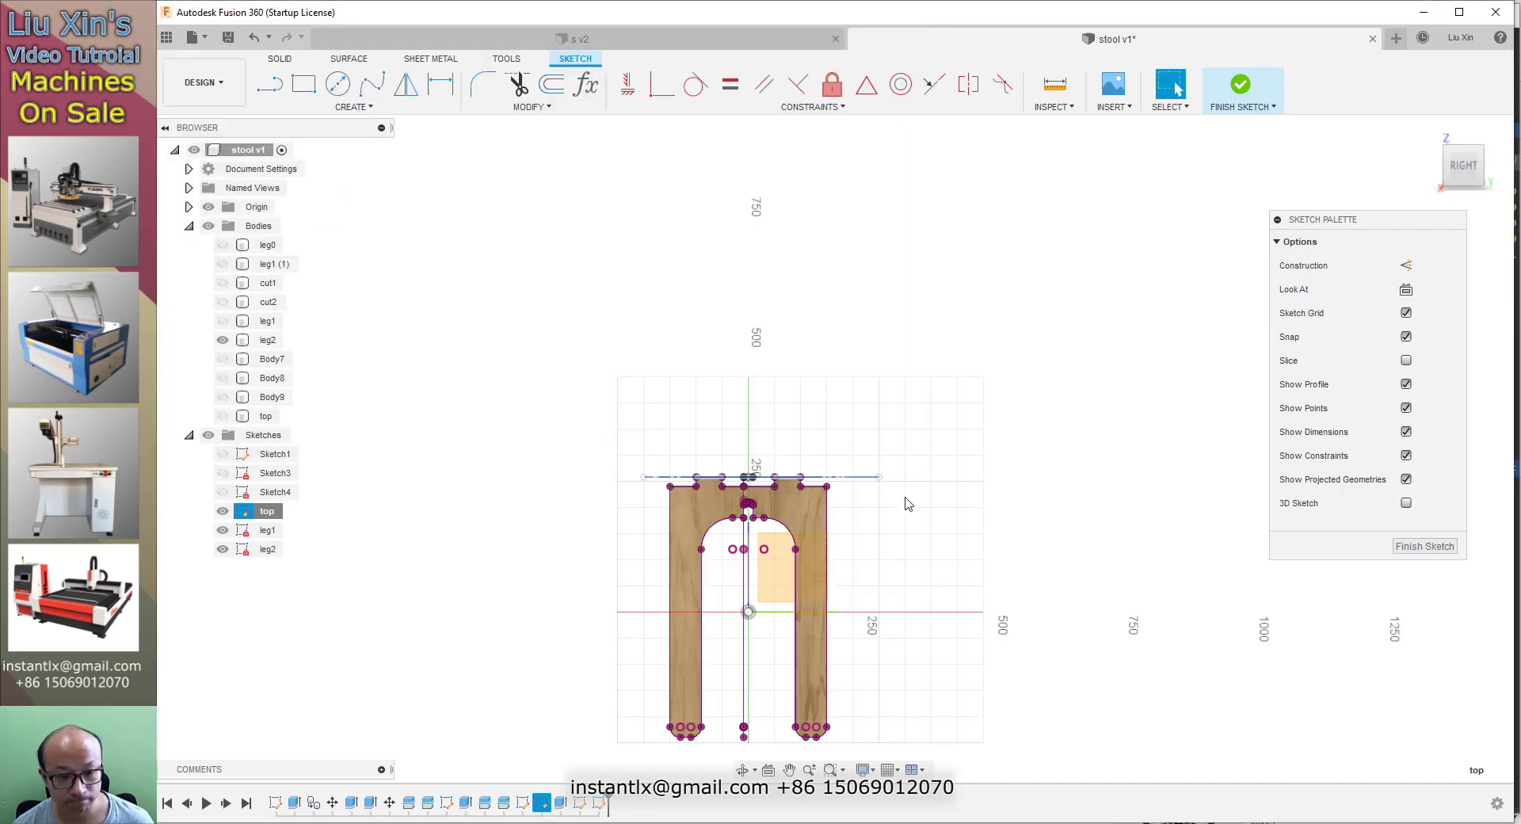
- Rename the top sketch as s1
double_click(266, 513)
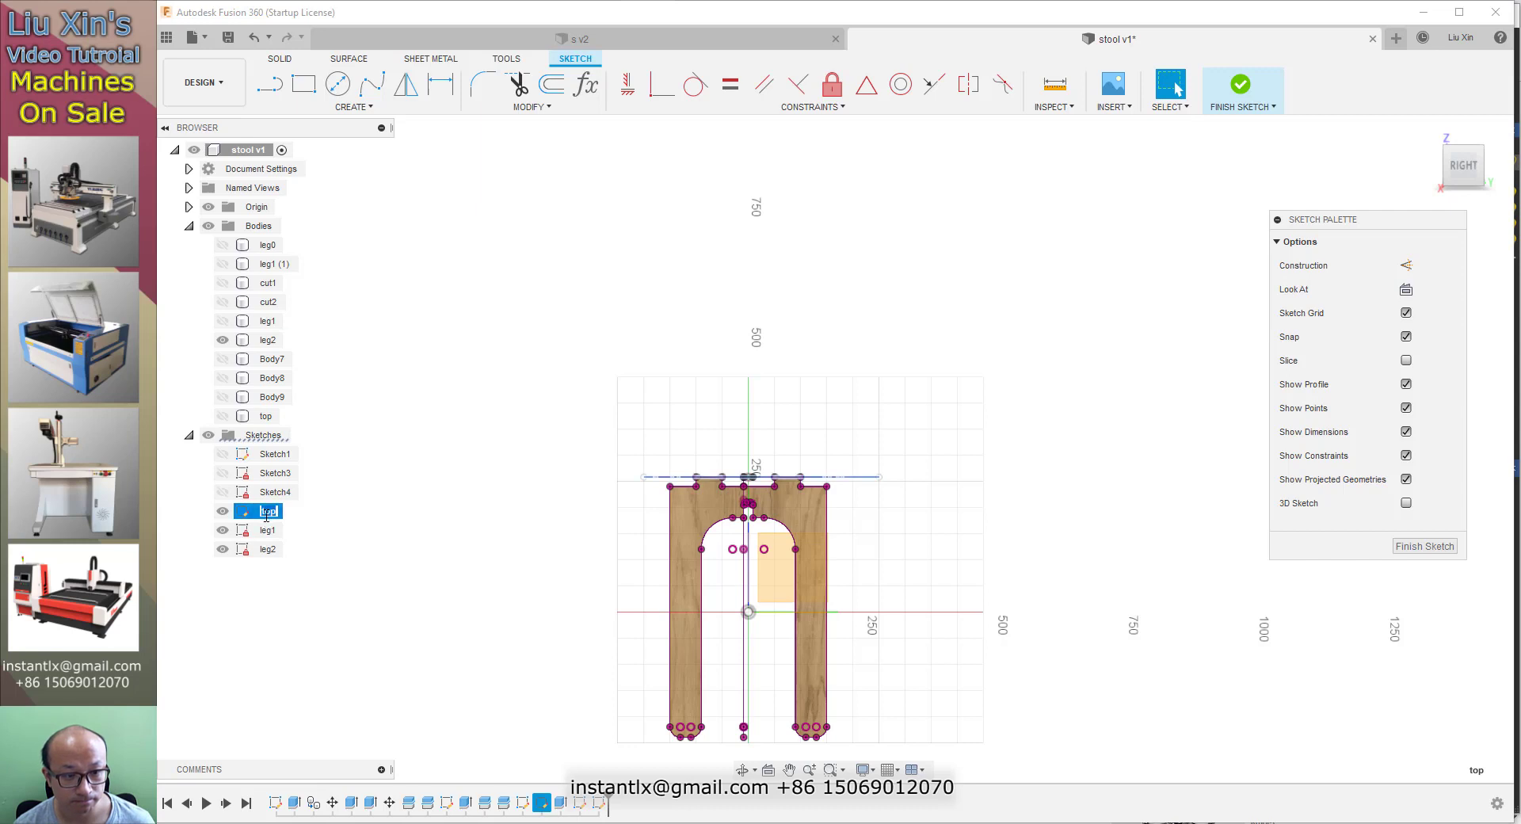
type("s1")
key("Return")
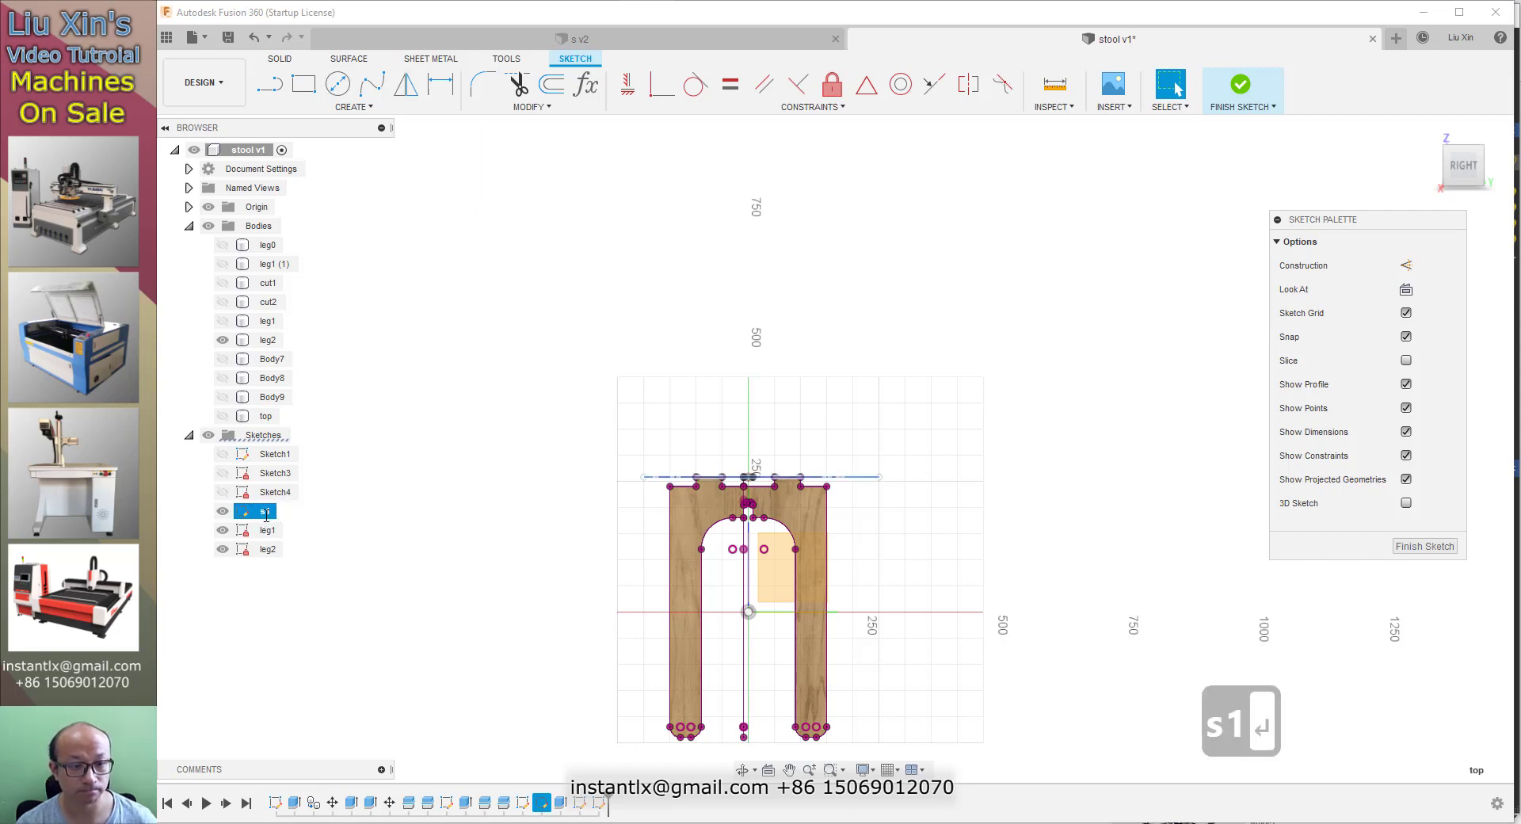
- Show the top body in place of leg2, hide the s1, leg1 and leg2 sketches, and finish the current sketch
left_click(223, 416)
left_click(222, 340)
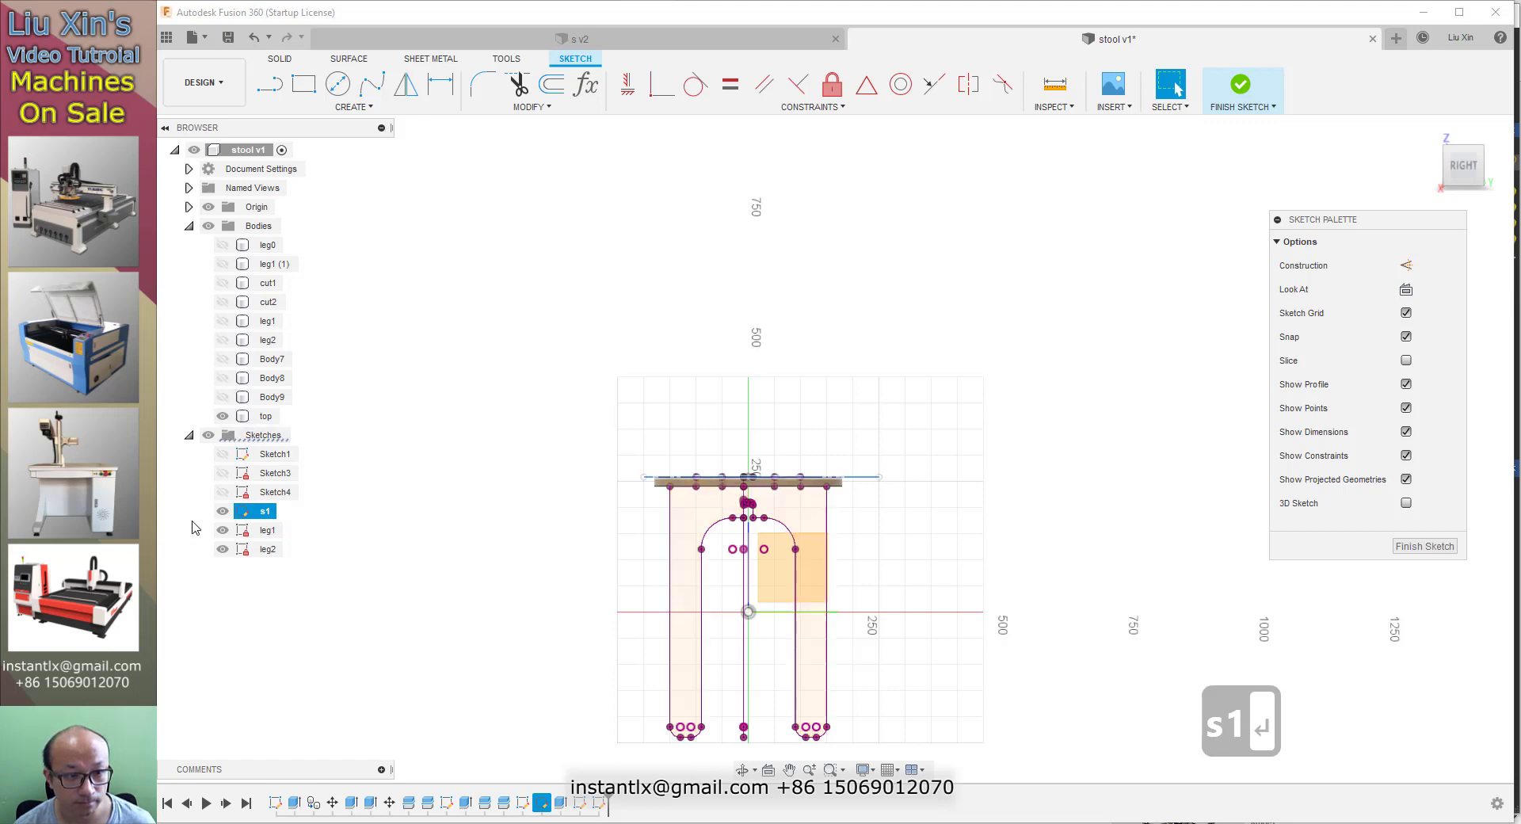
left_click(222, 511)
left_click(222, 530)
left_click(223, 549)
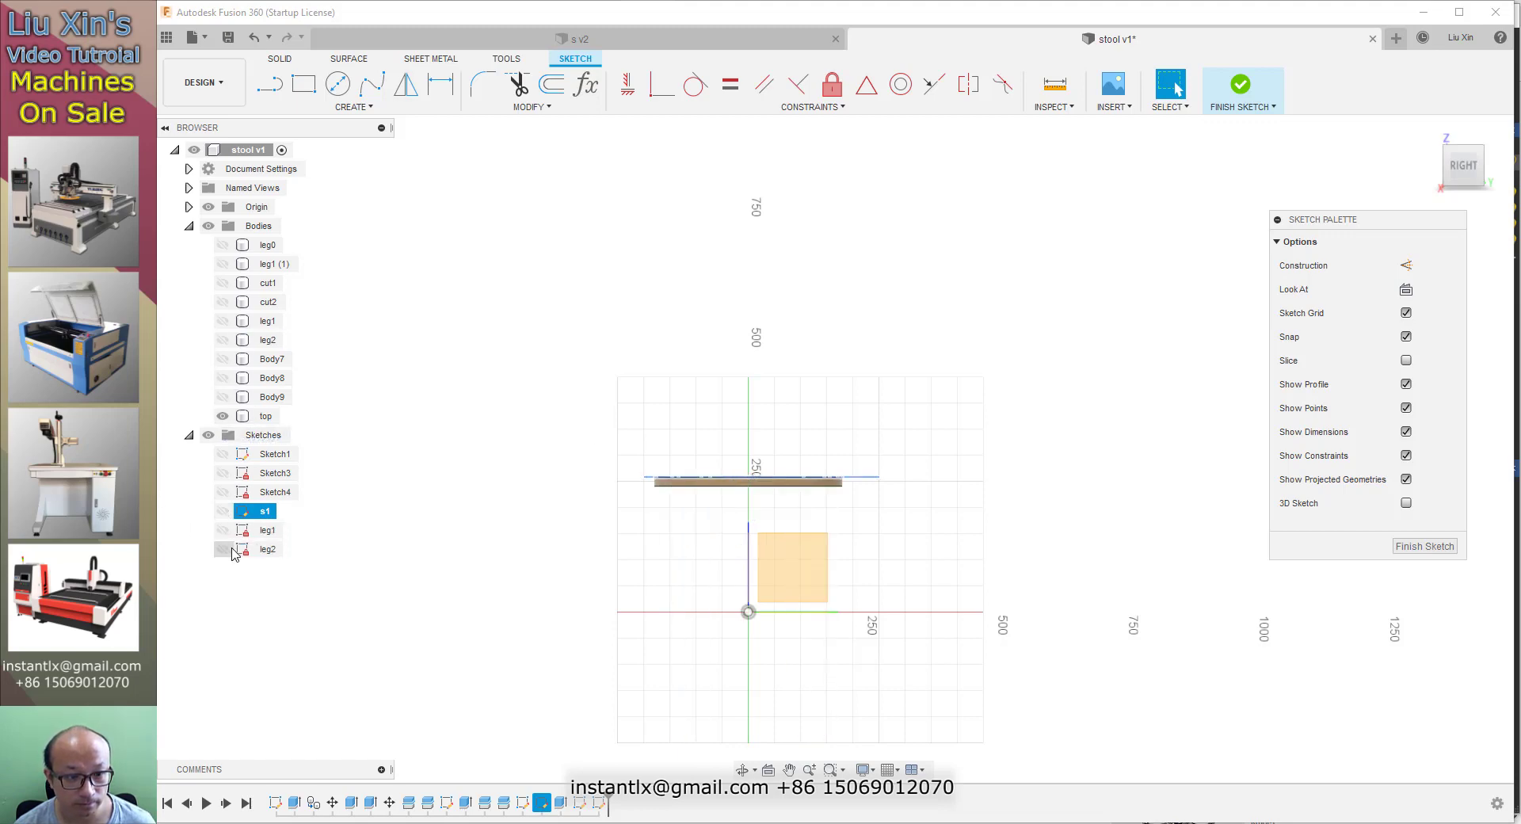
left_click(1427, 130)
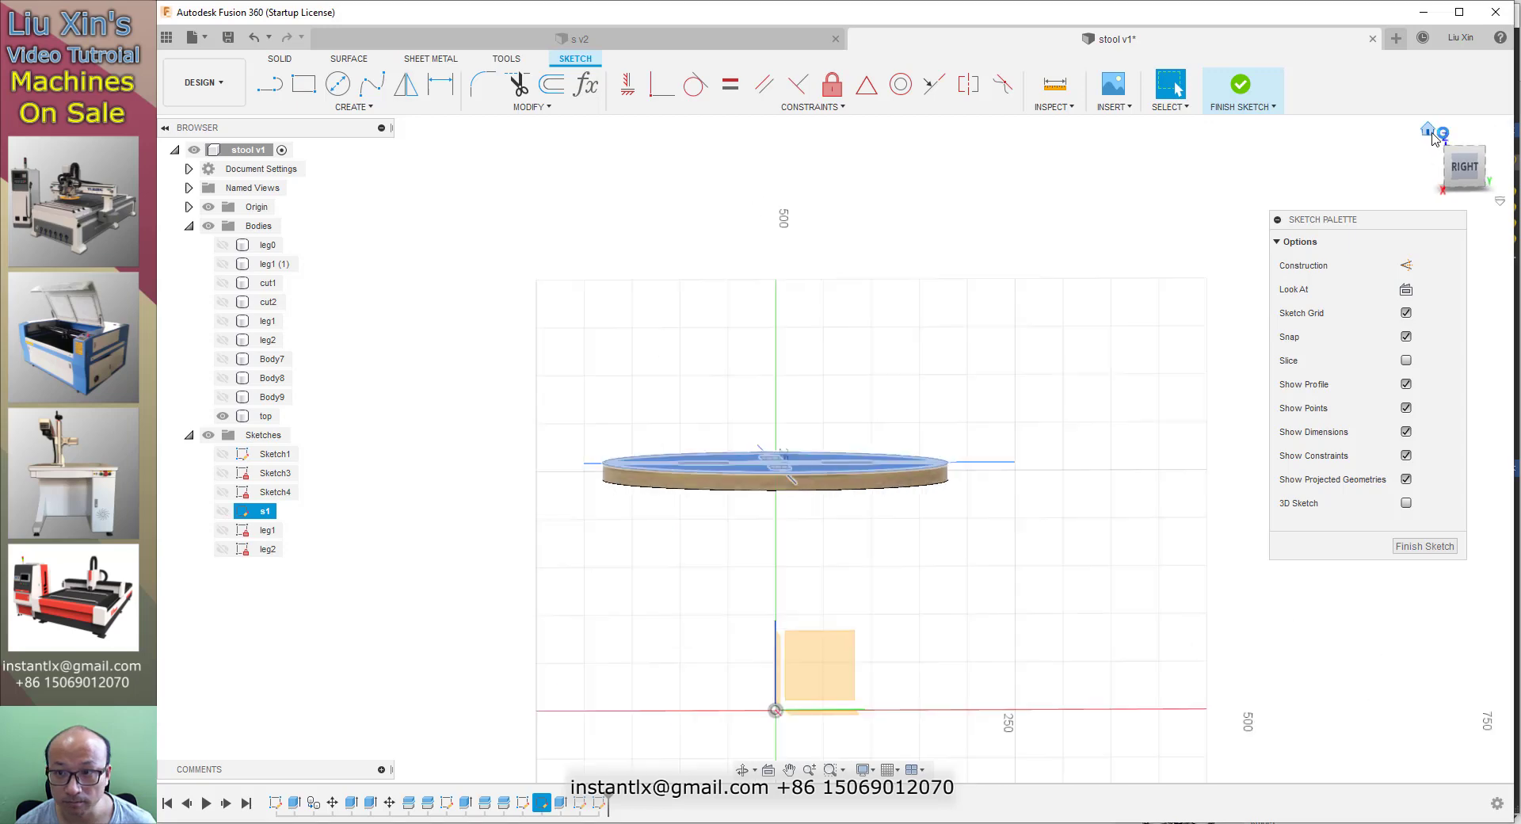
left_click(1216, 221)
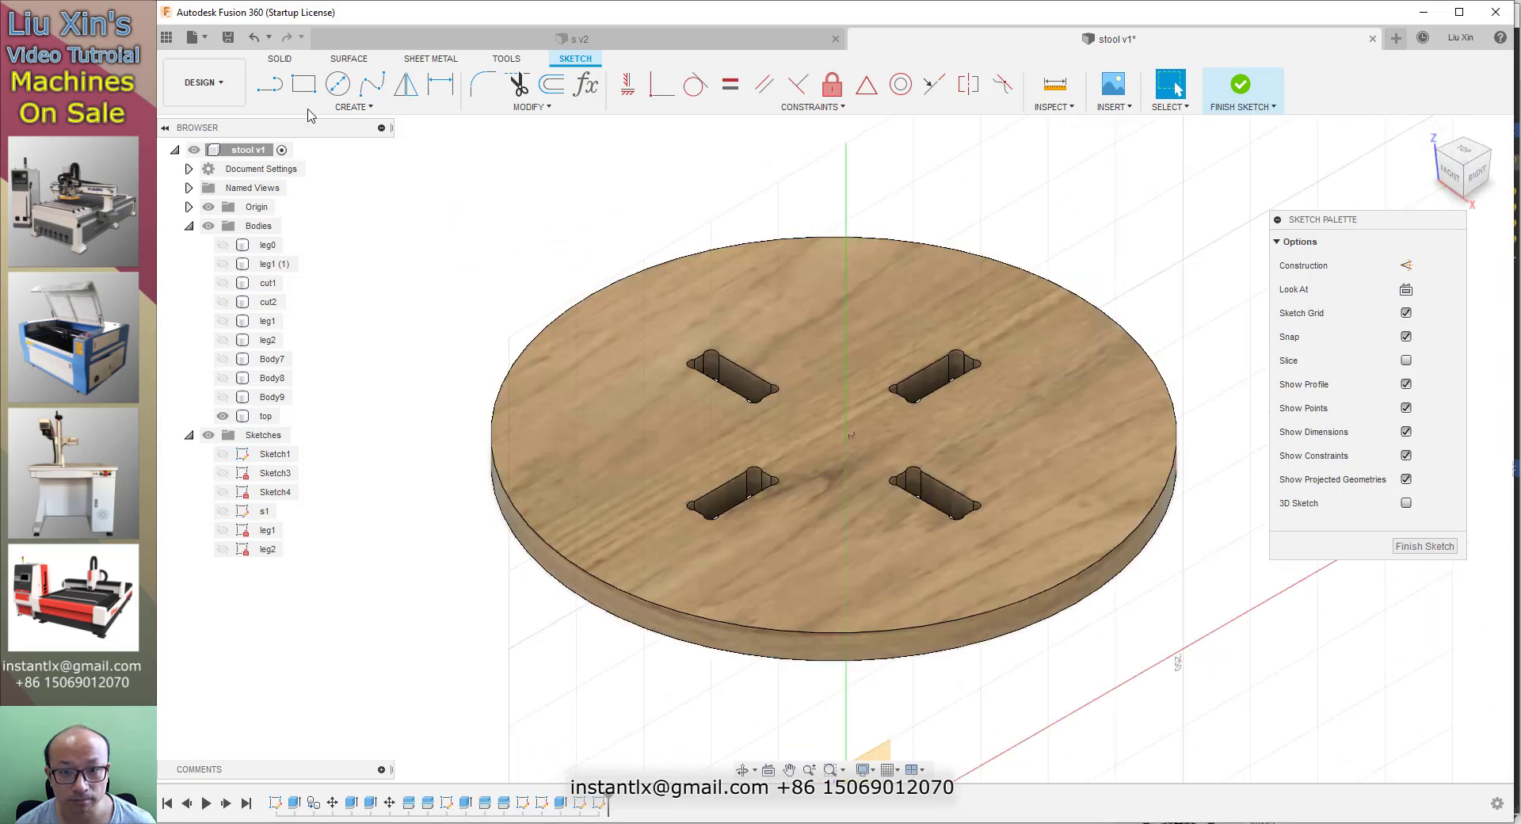
left_click(1240, 81)
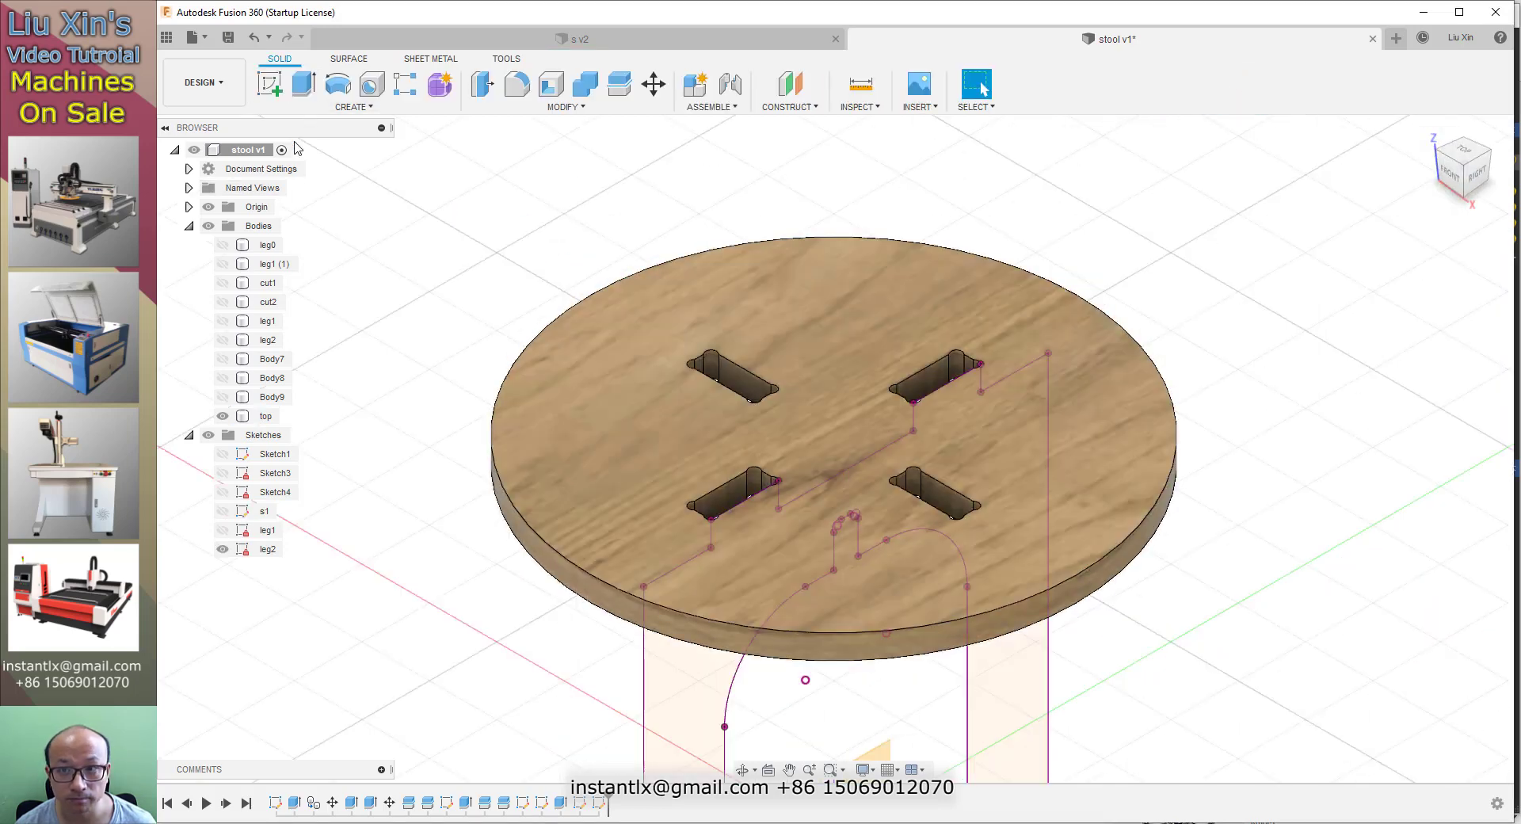
- Create a sketch on the upper face of the top body and project the whole body into it
left_click(269, 83)
left_click(888, 279)
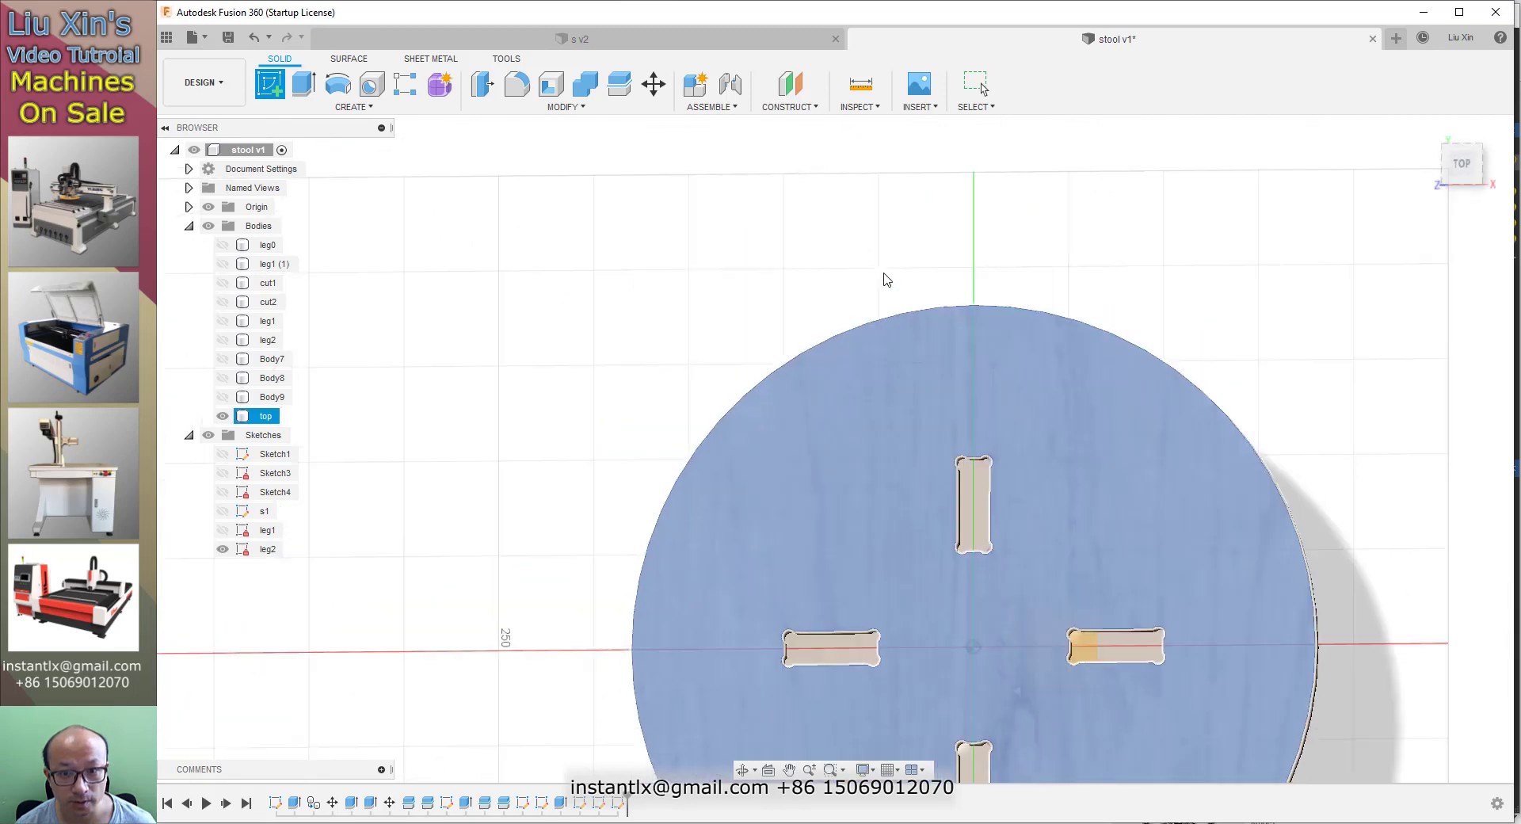
key("p")
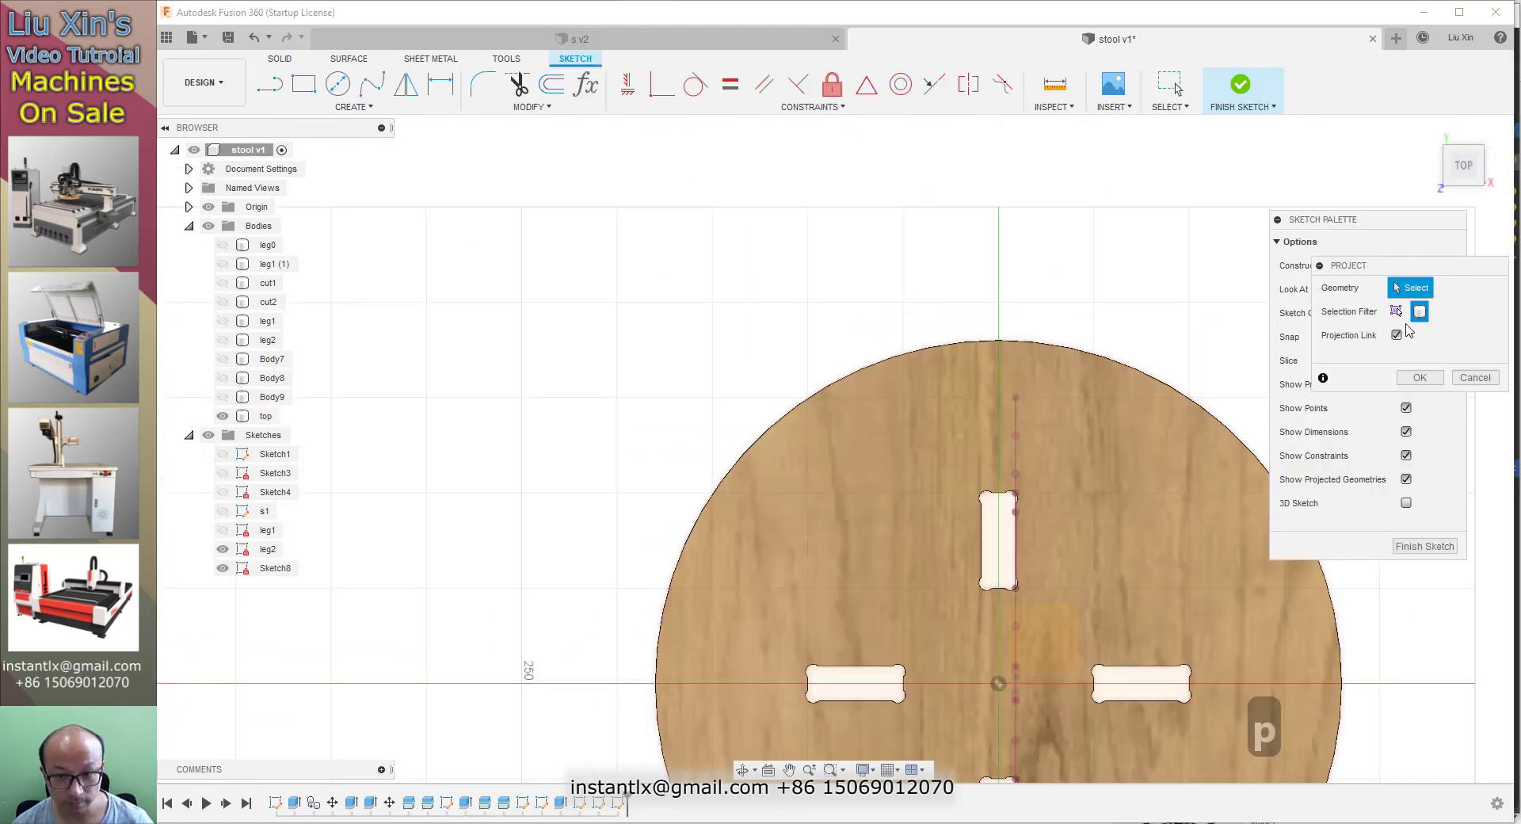
left_click(266, 416)
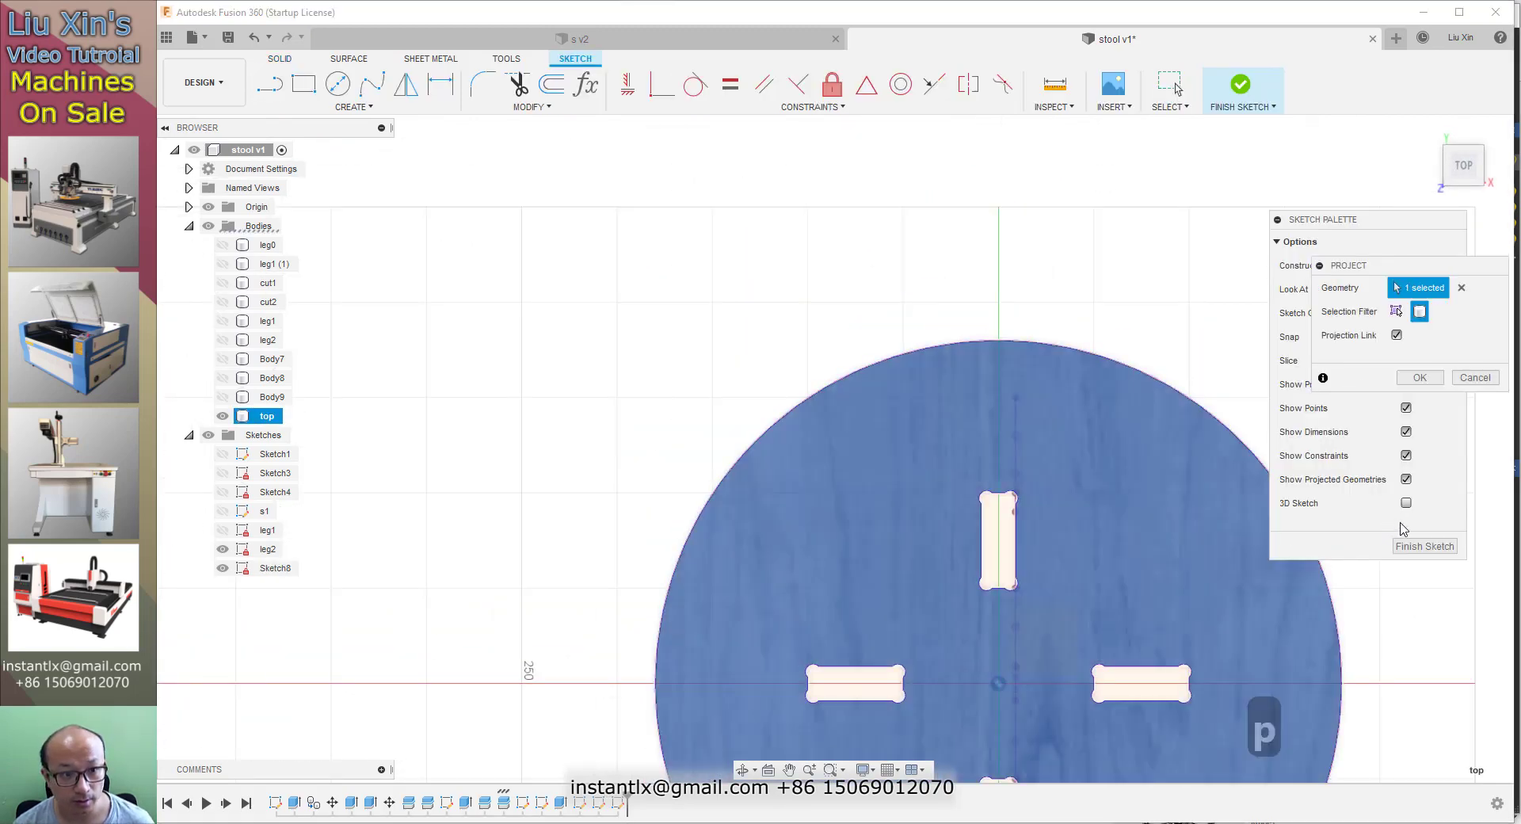
left_click(1420, 378)
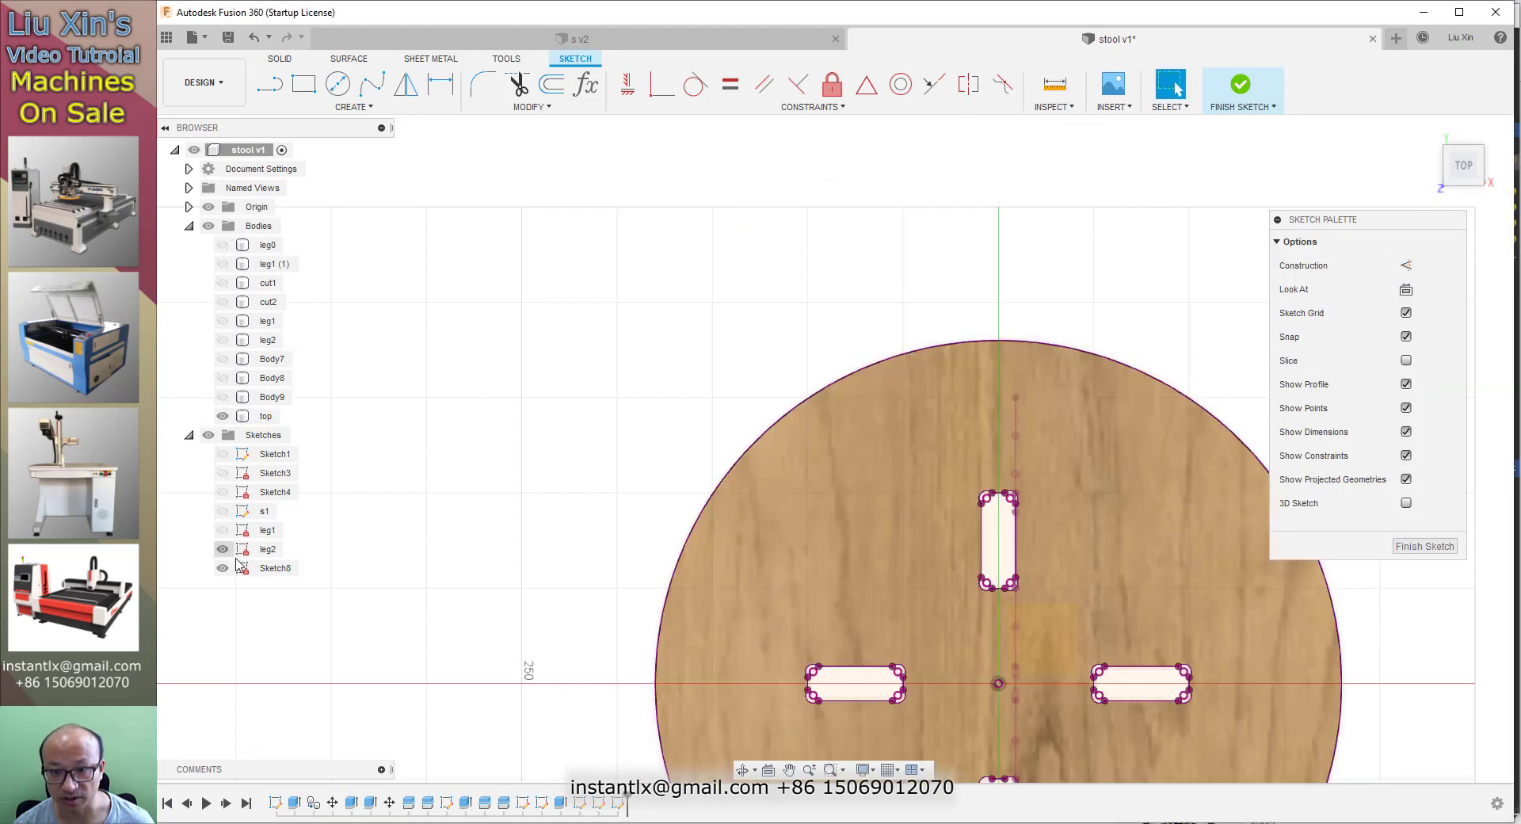
- Rename the new sketch as top and finish the sketch
left_click(274, 569)
left_click(276, 571)
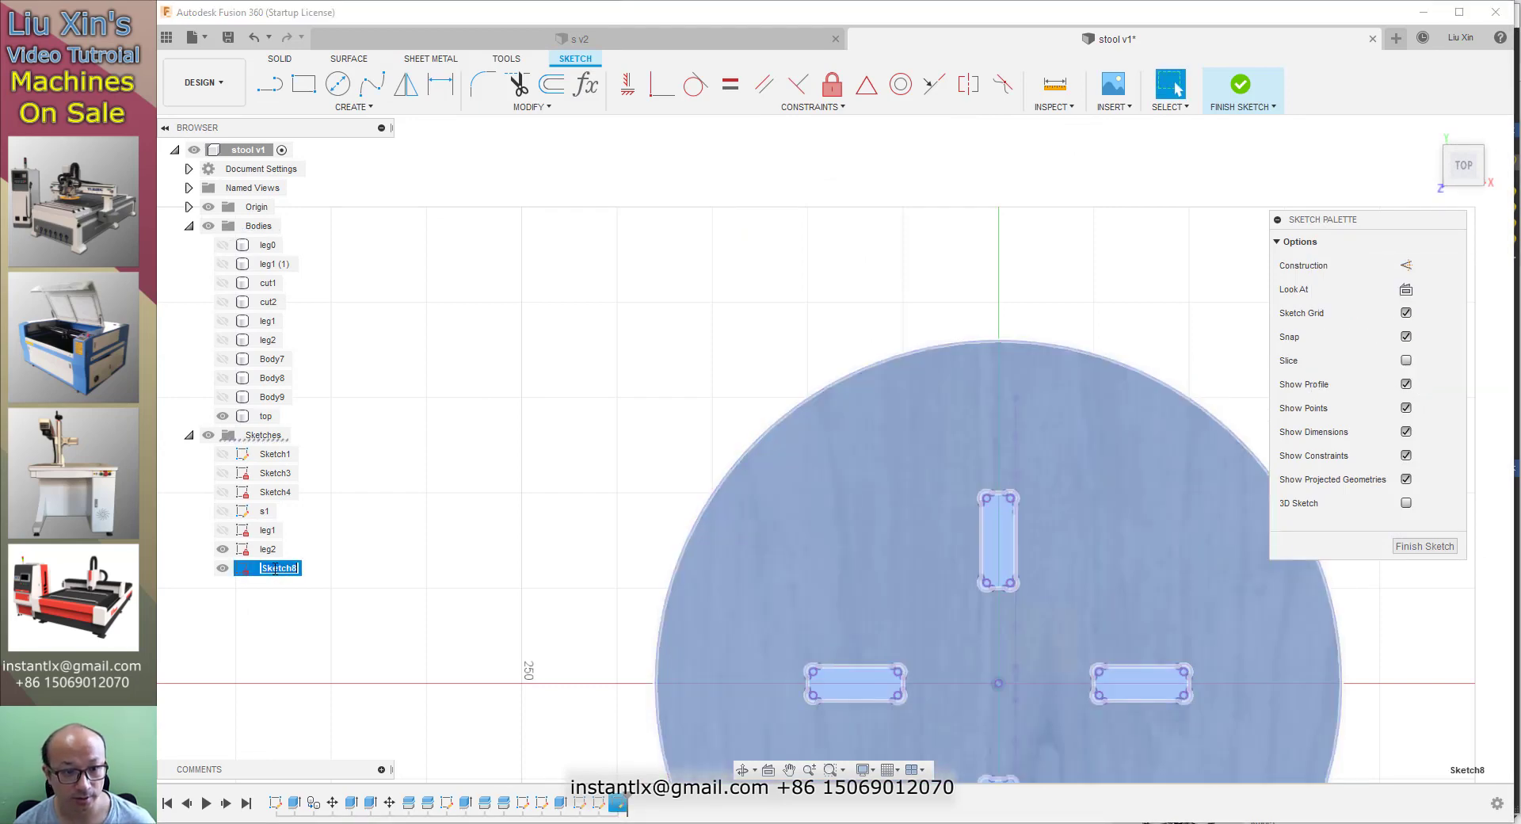
type("top")
key("Return")
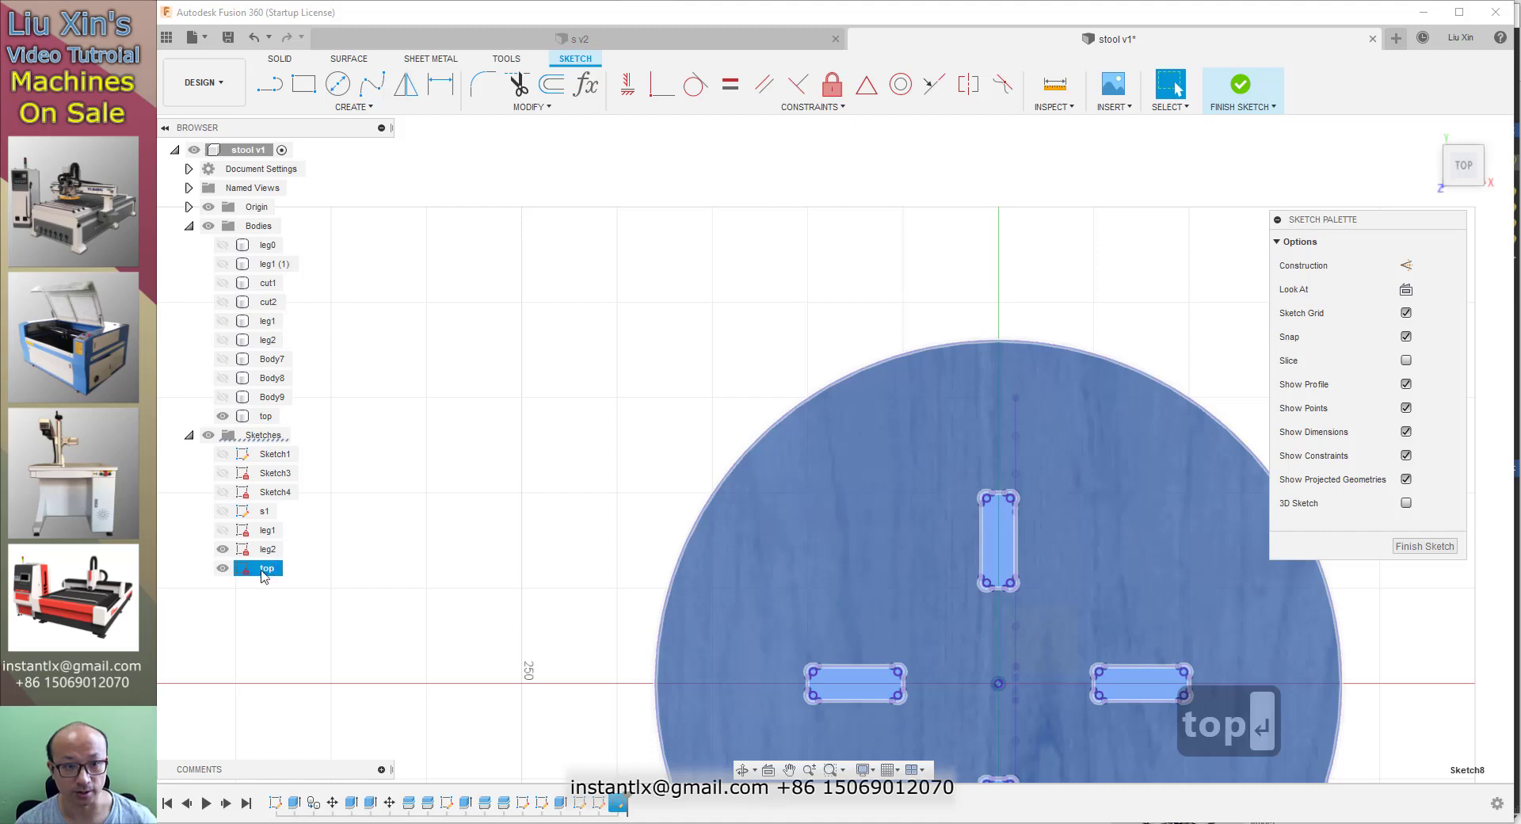
left_click(1236, 89)
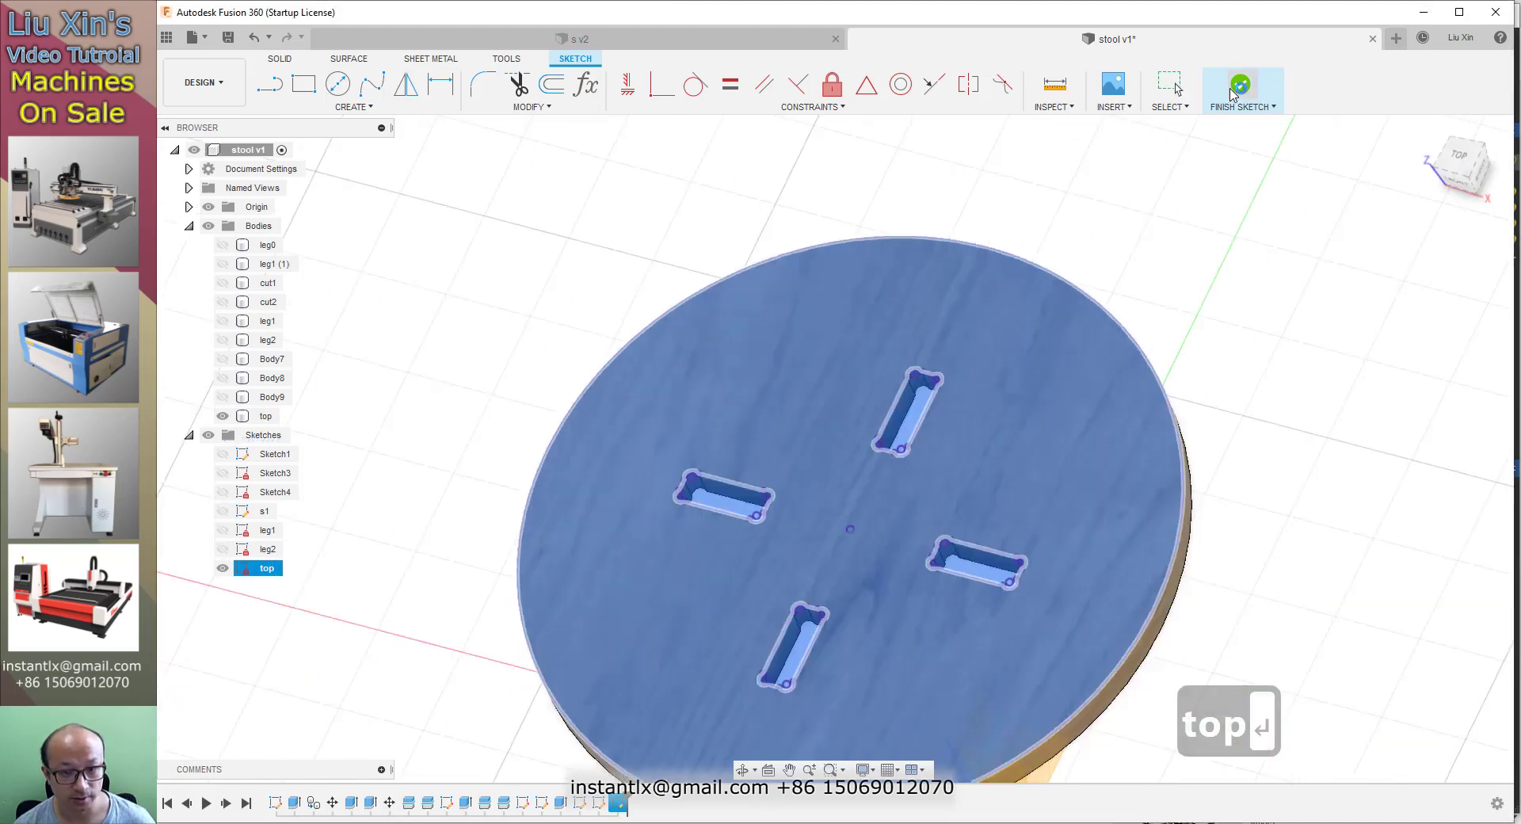
- Hide the top body and save the top sketch as a DXF, replacing top.dxf on the Desktop
left_click(223, 417)
left_click(1282, 355)
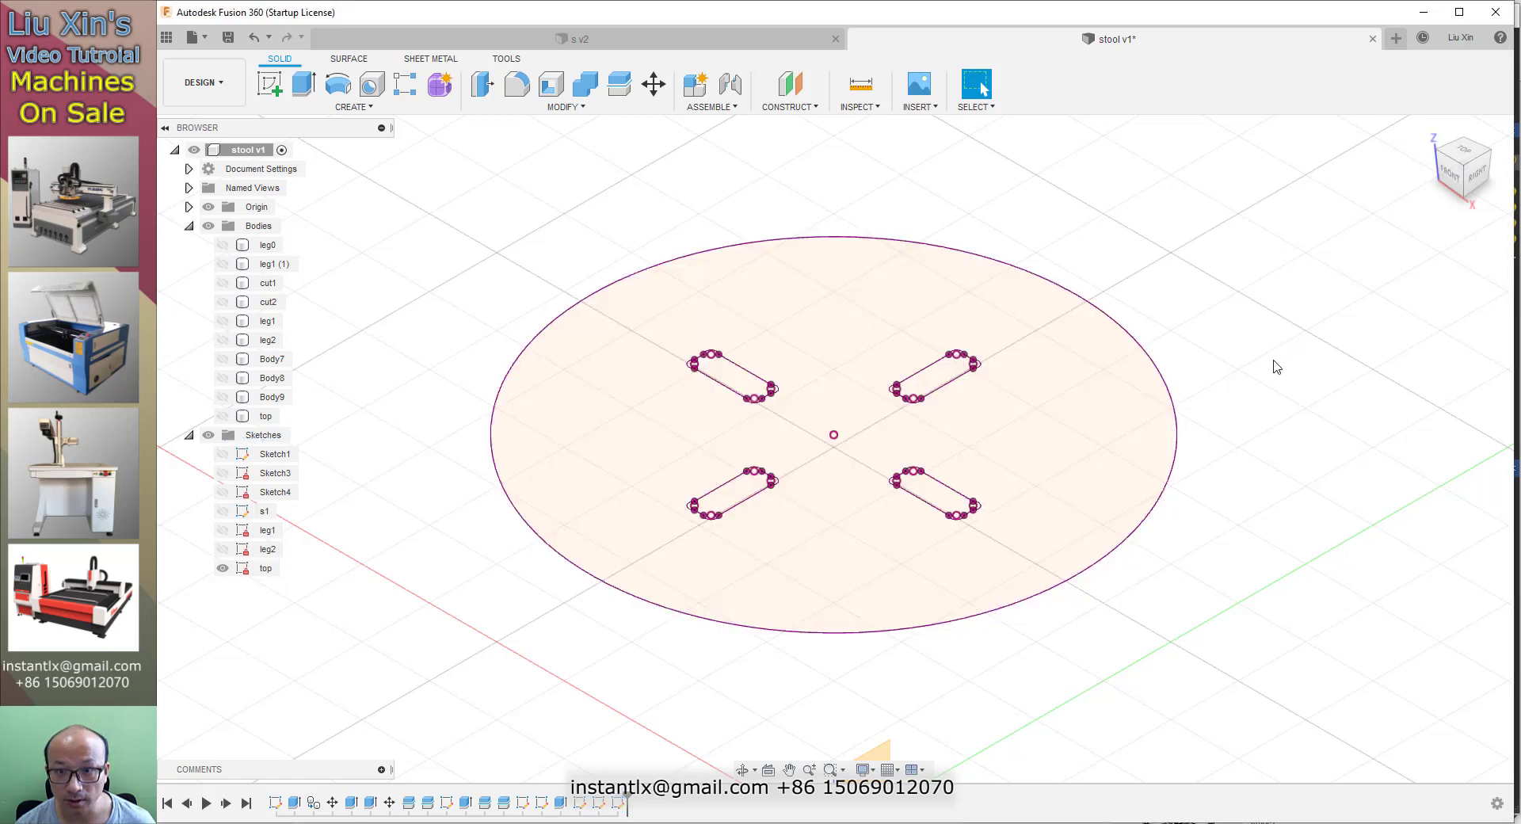
right_click(265, 569)
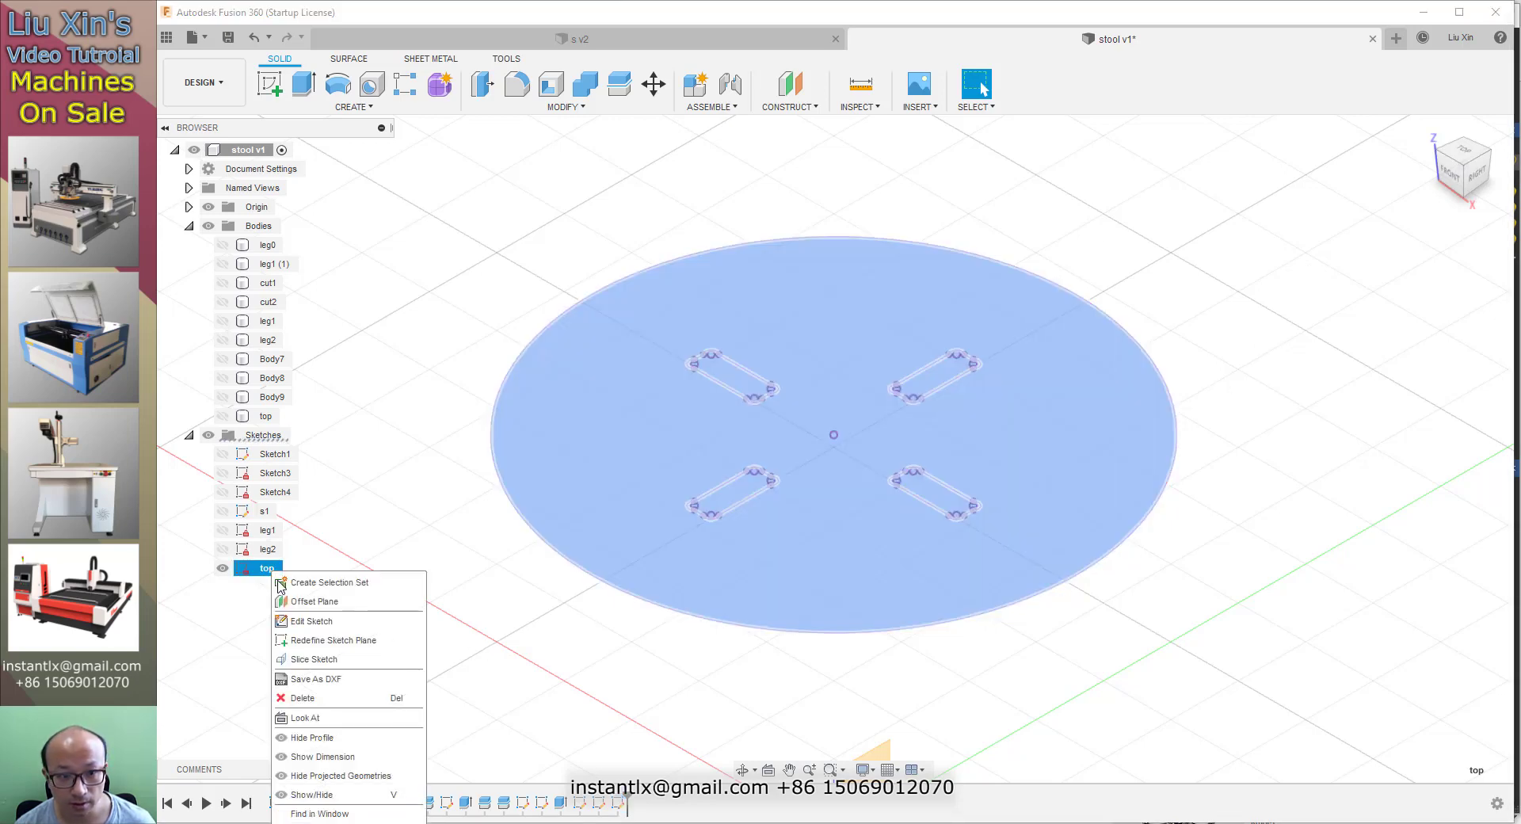
left_click(315, 679)
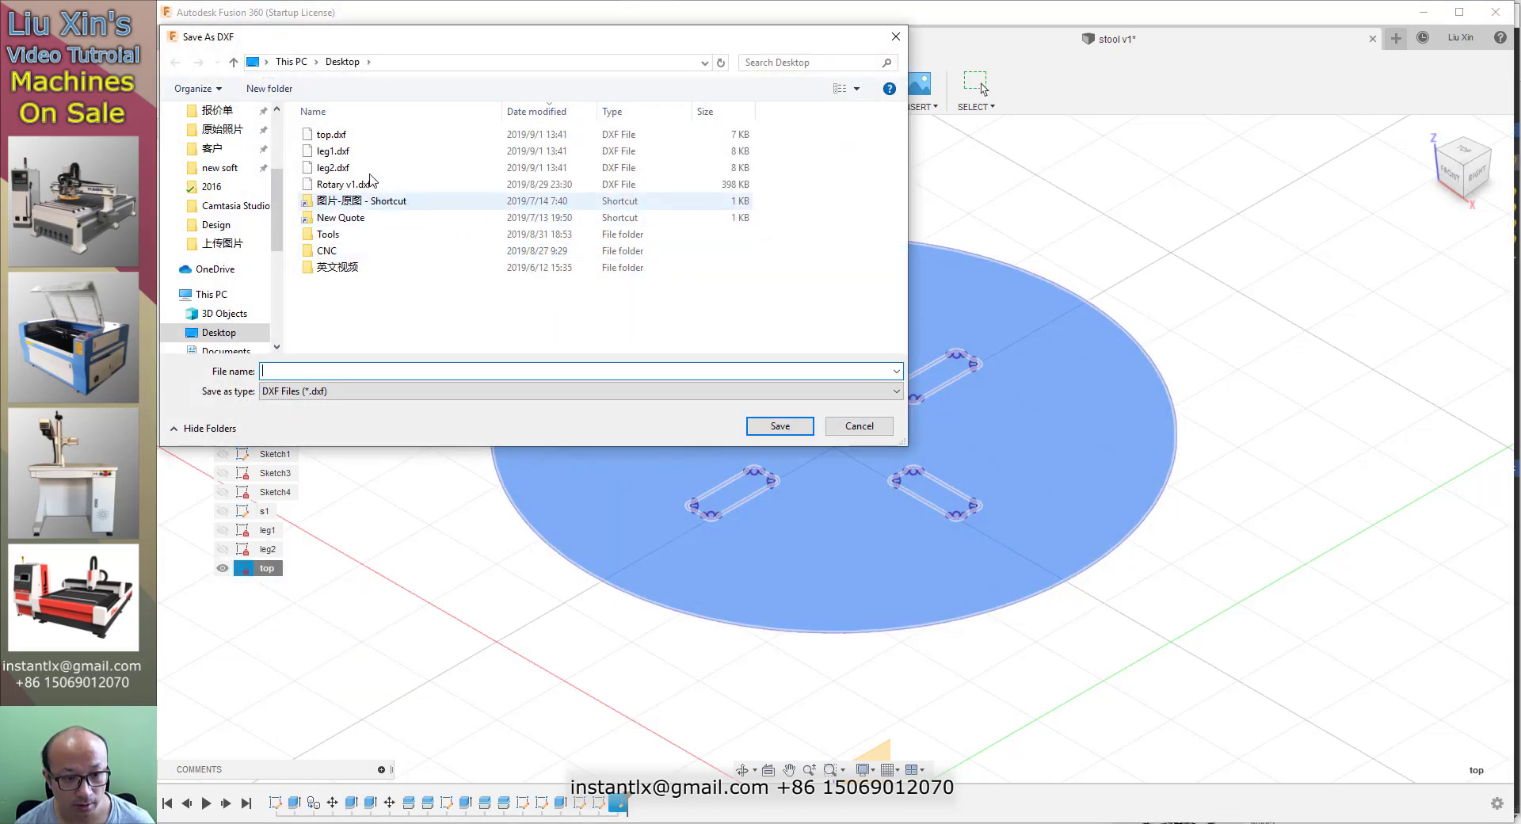
left_click(351, 139)
left_click(351, 139)
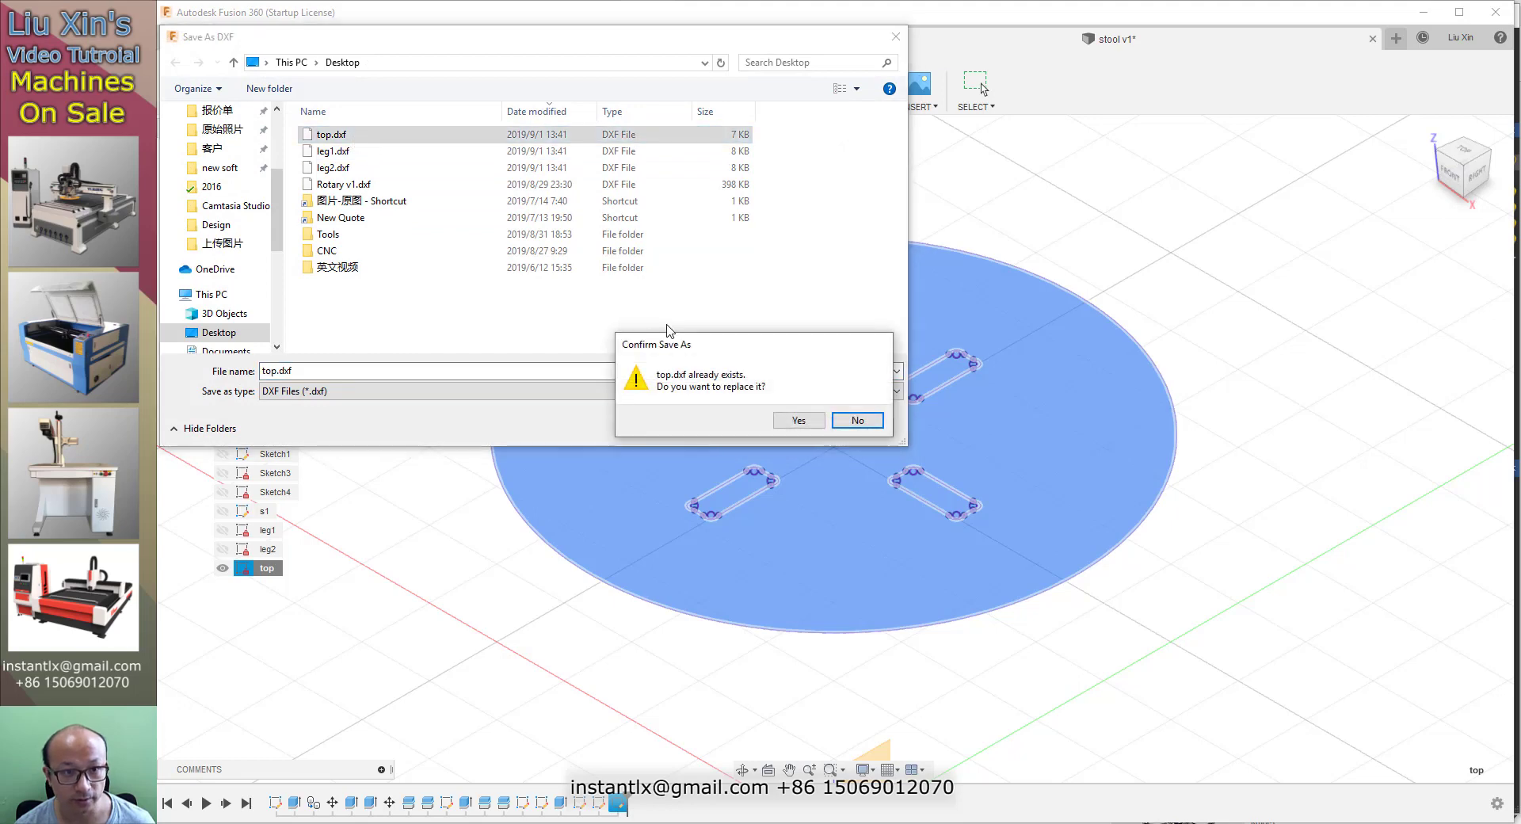
left_click(794, 421)
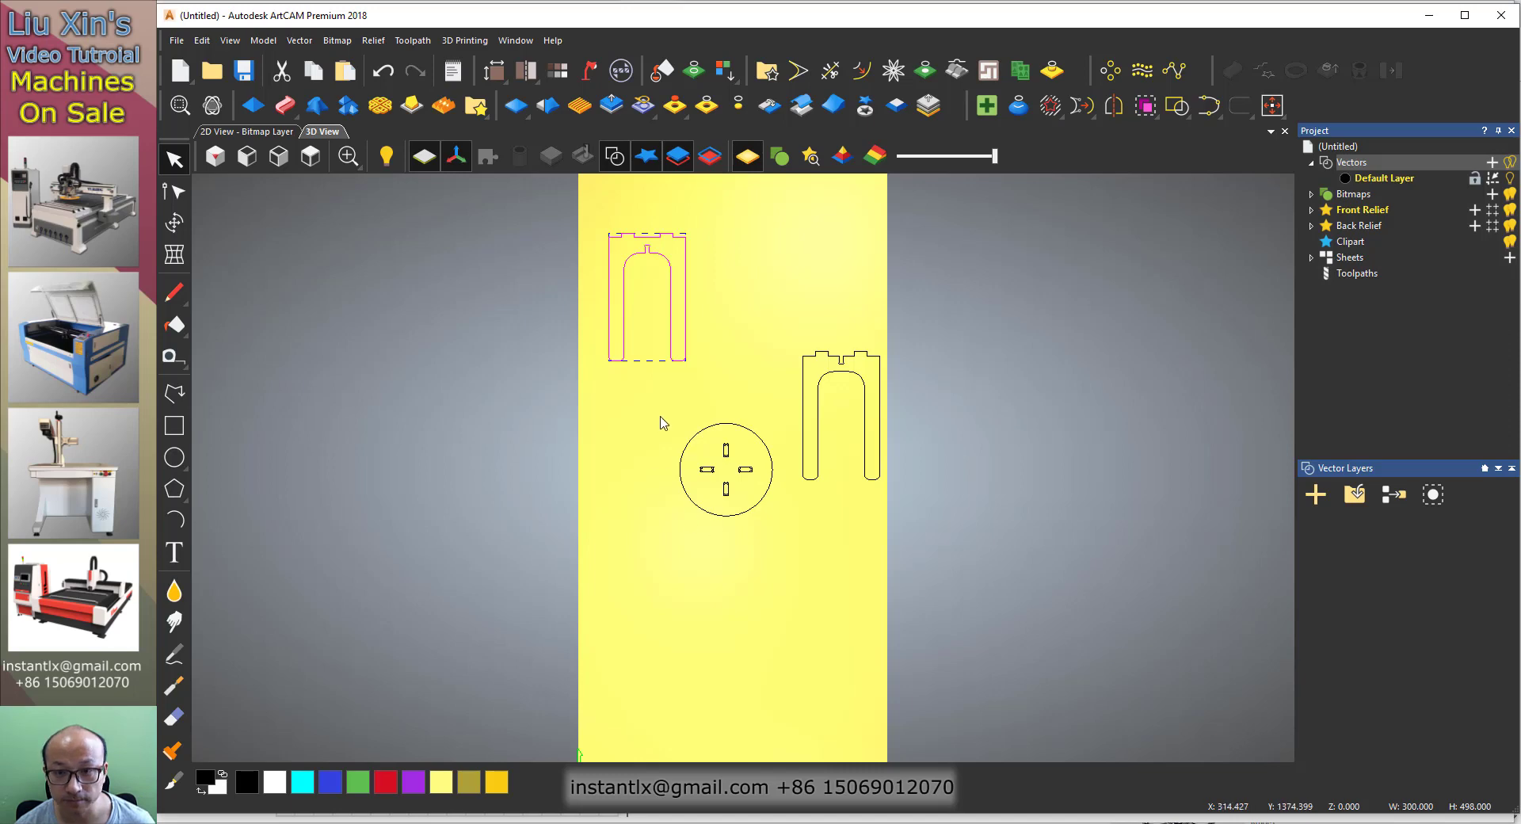
- In ArtCAM, delete the old round top vectors and import top.dxf in mm, centred in the model with vectors automatically rejoined
left_click_drag(664, 423, 785, 549)
key("Delete")
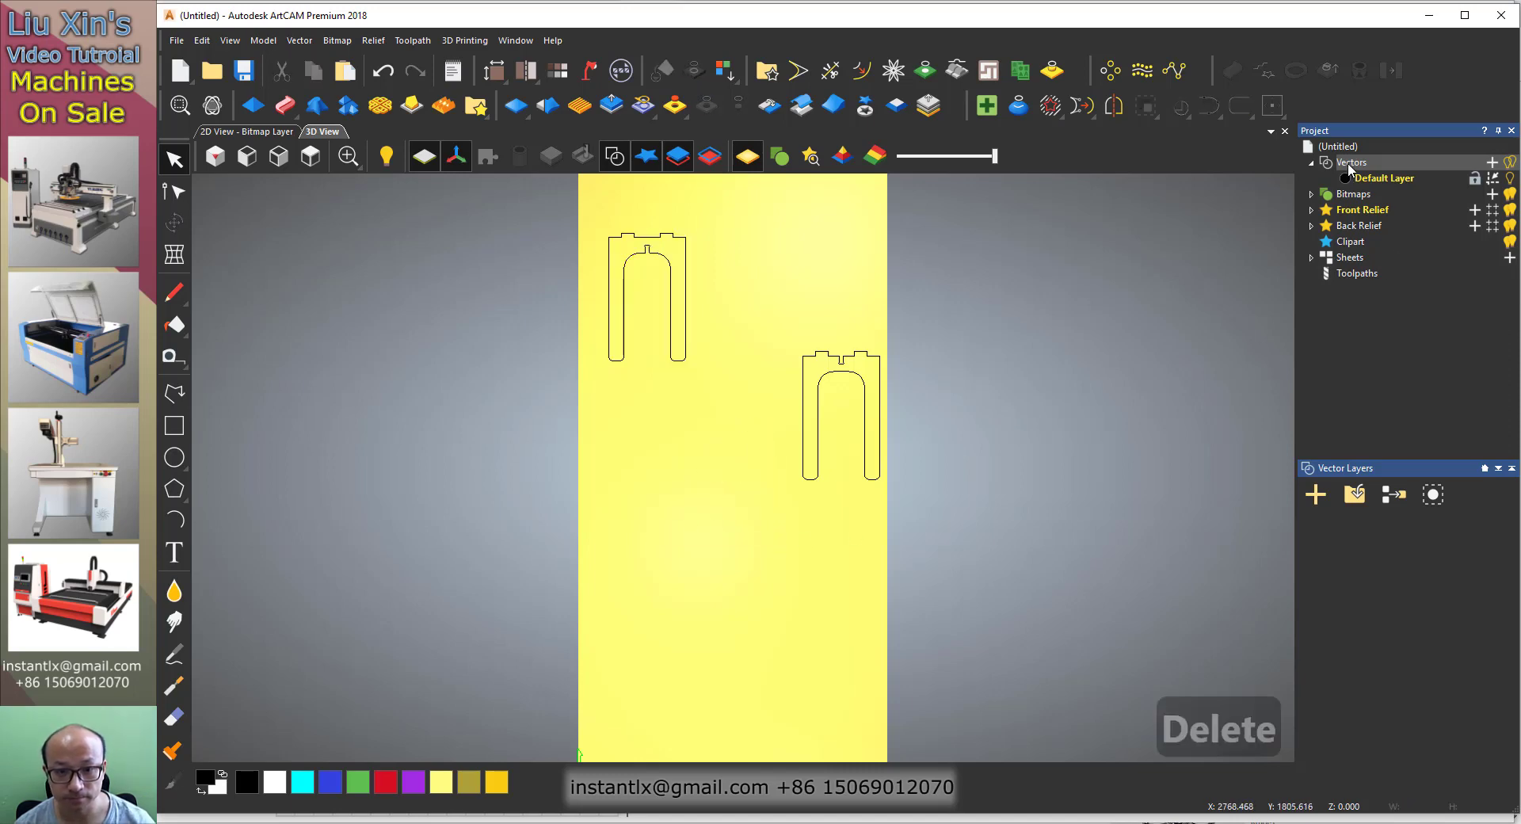
right_click(1351, 162)
left_click(1378, 176)
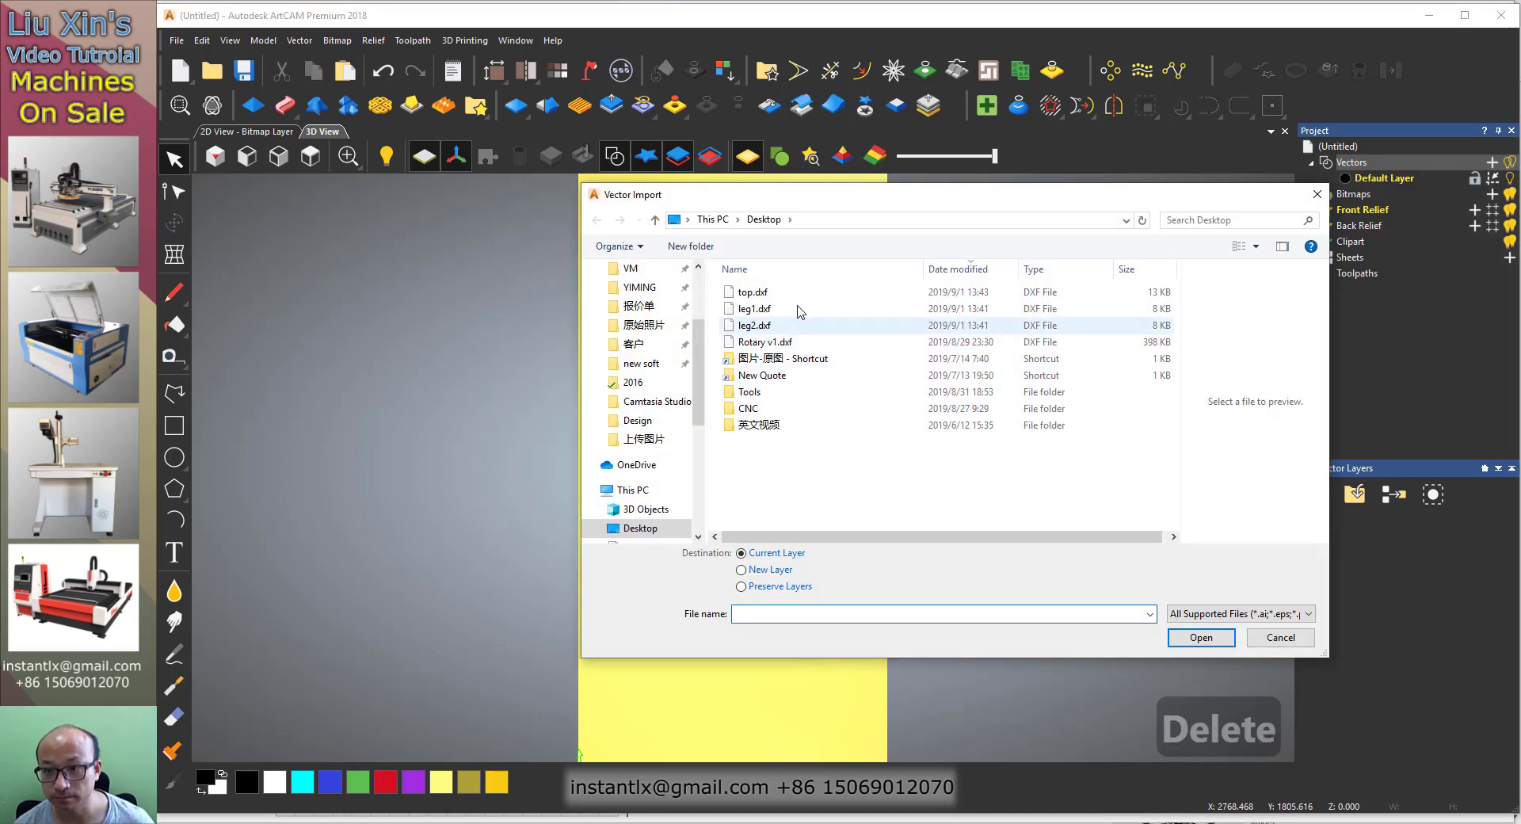
double_click(799, 310)
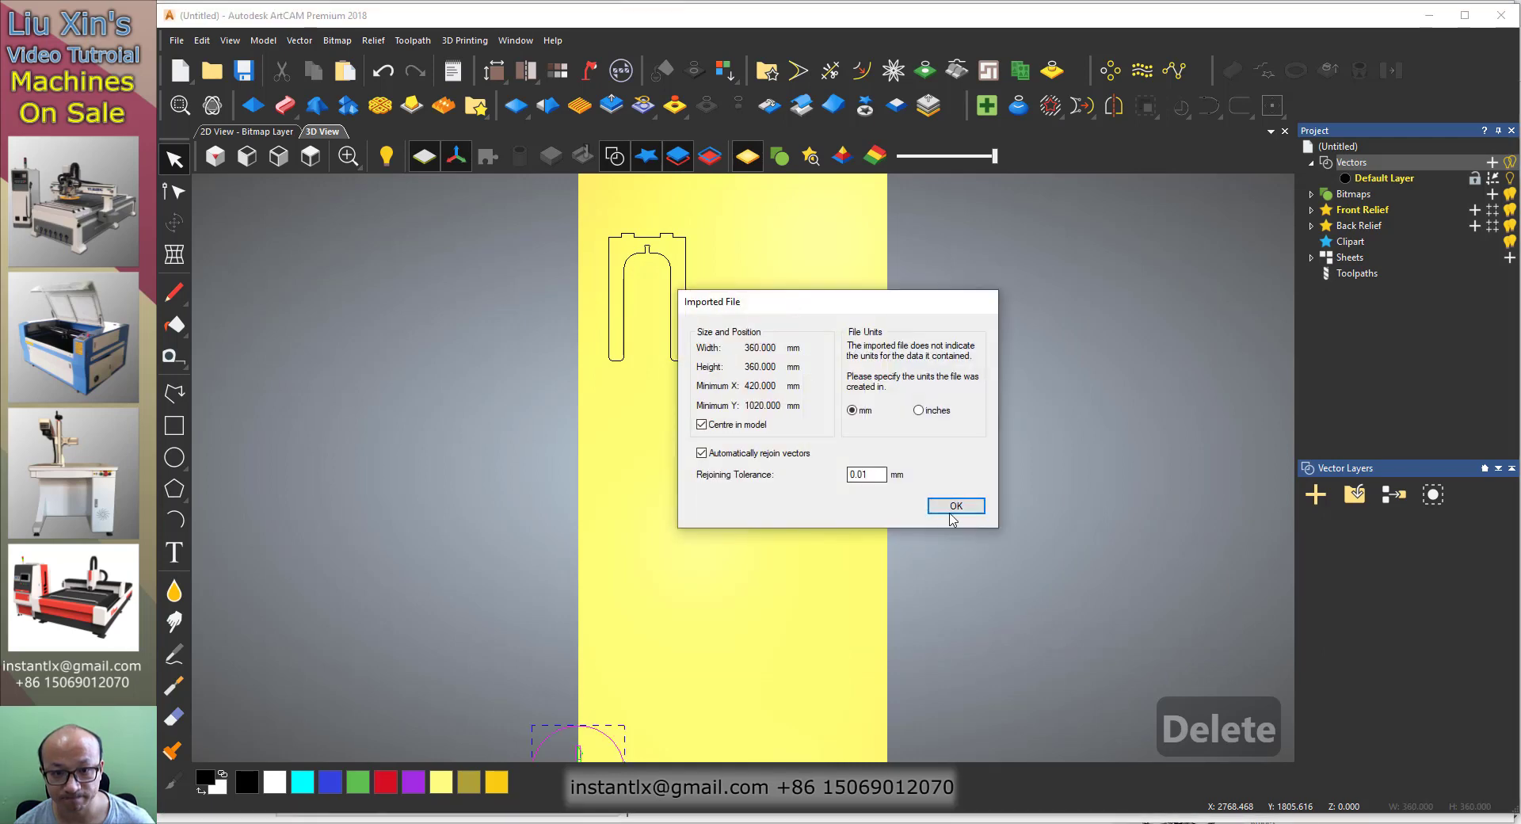
left_click(953, 510)
scroll(741, 465, "up", 5)
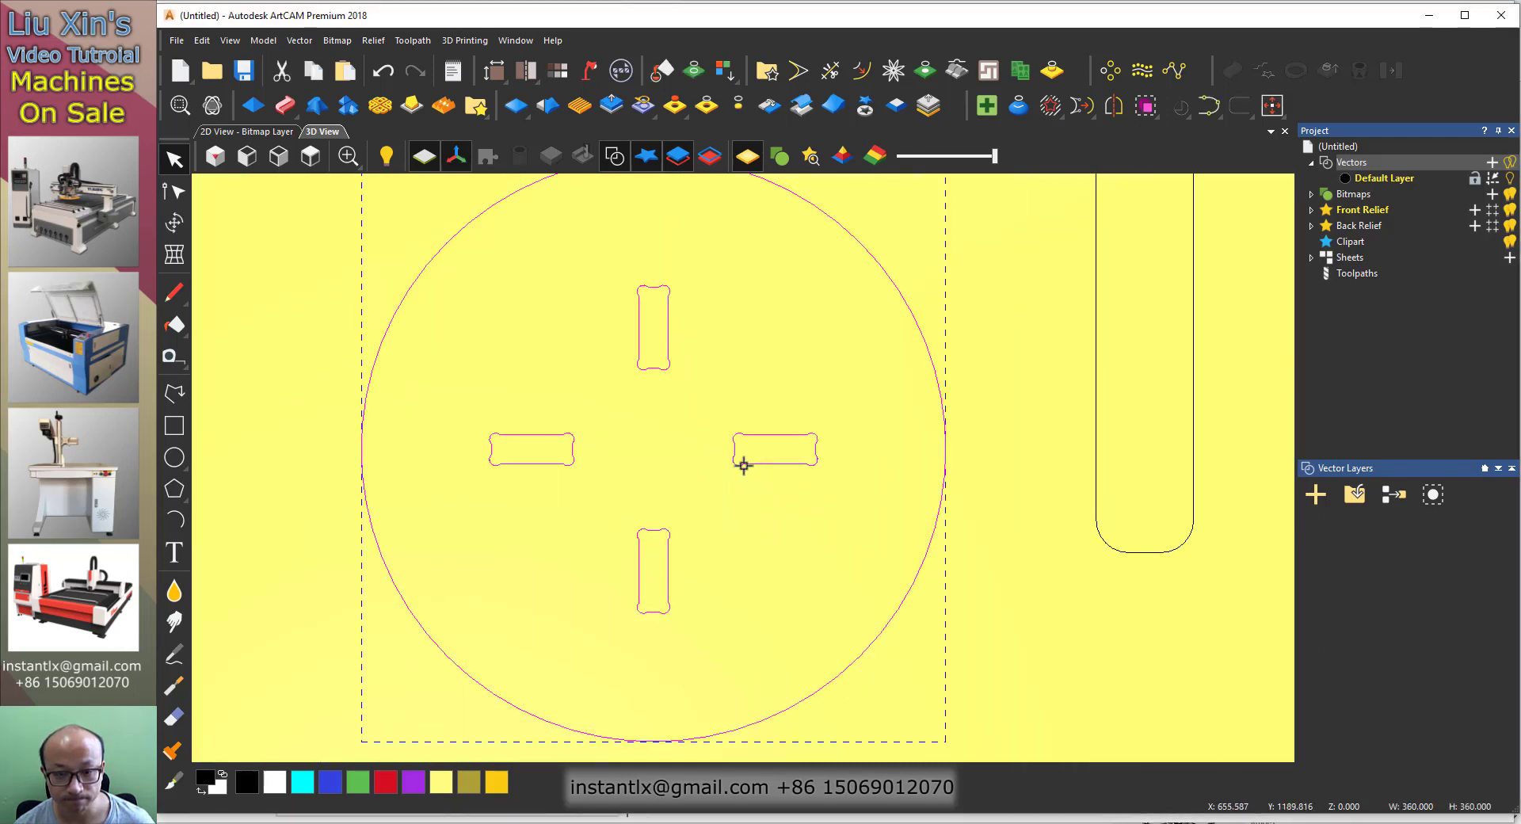
scroll(744, 466, "down", 5)
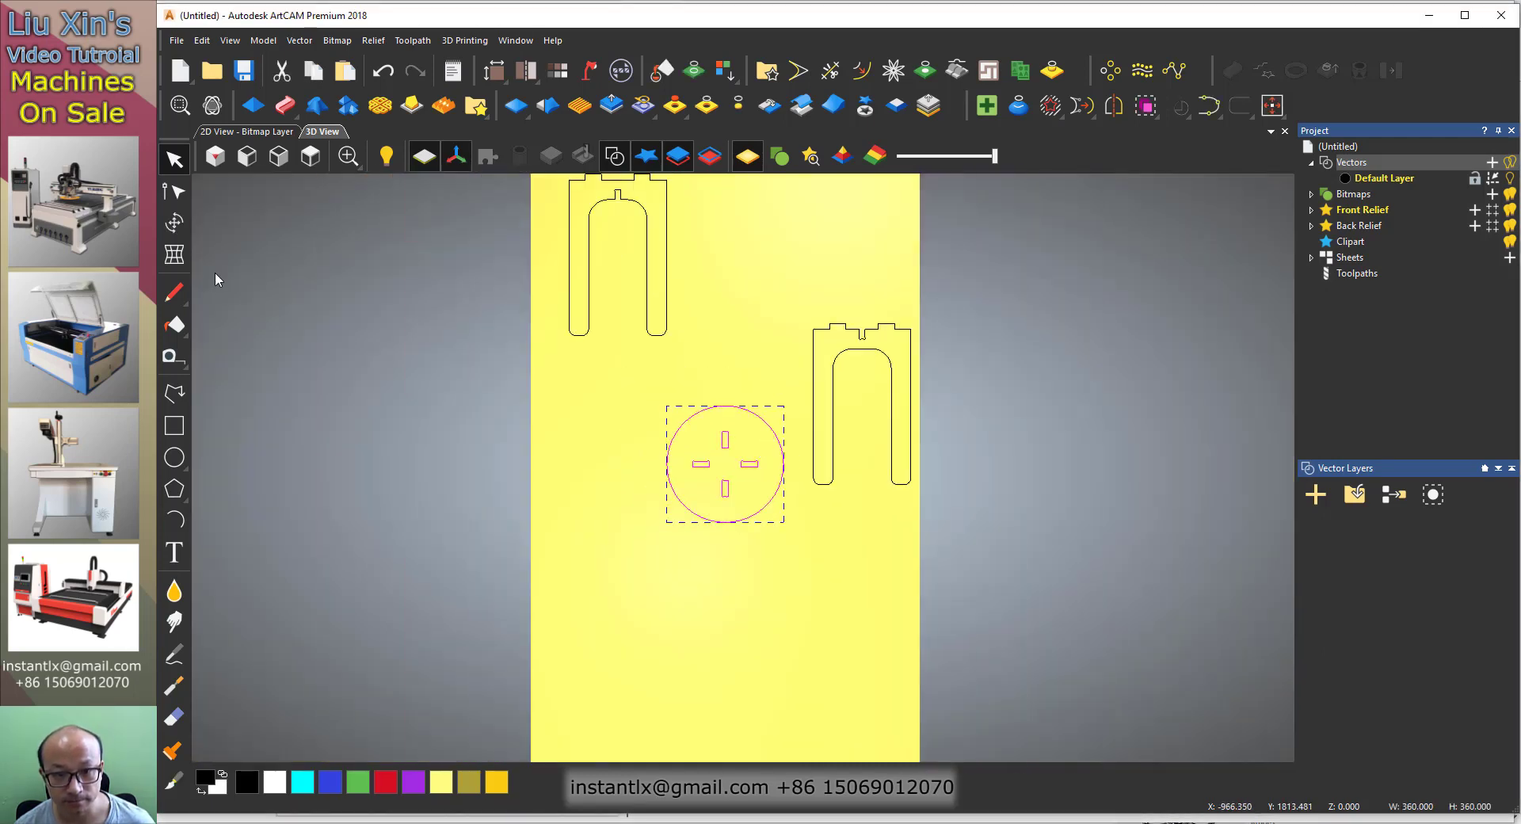
- Check the dimensions of the round top and the upper leg outline with the Transform tool
left_click(176, 224)
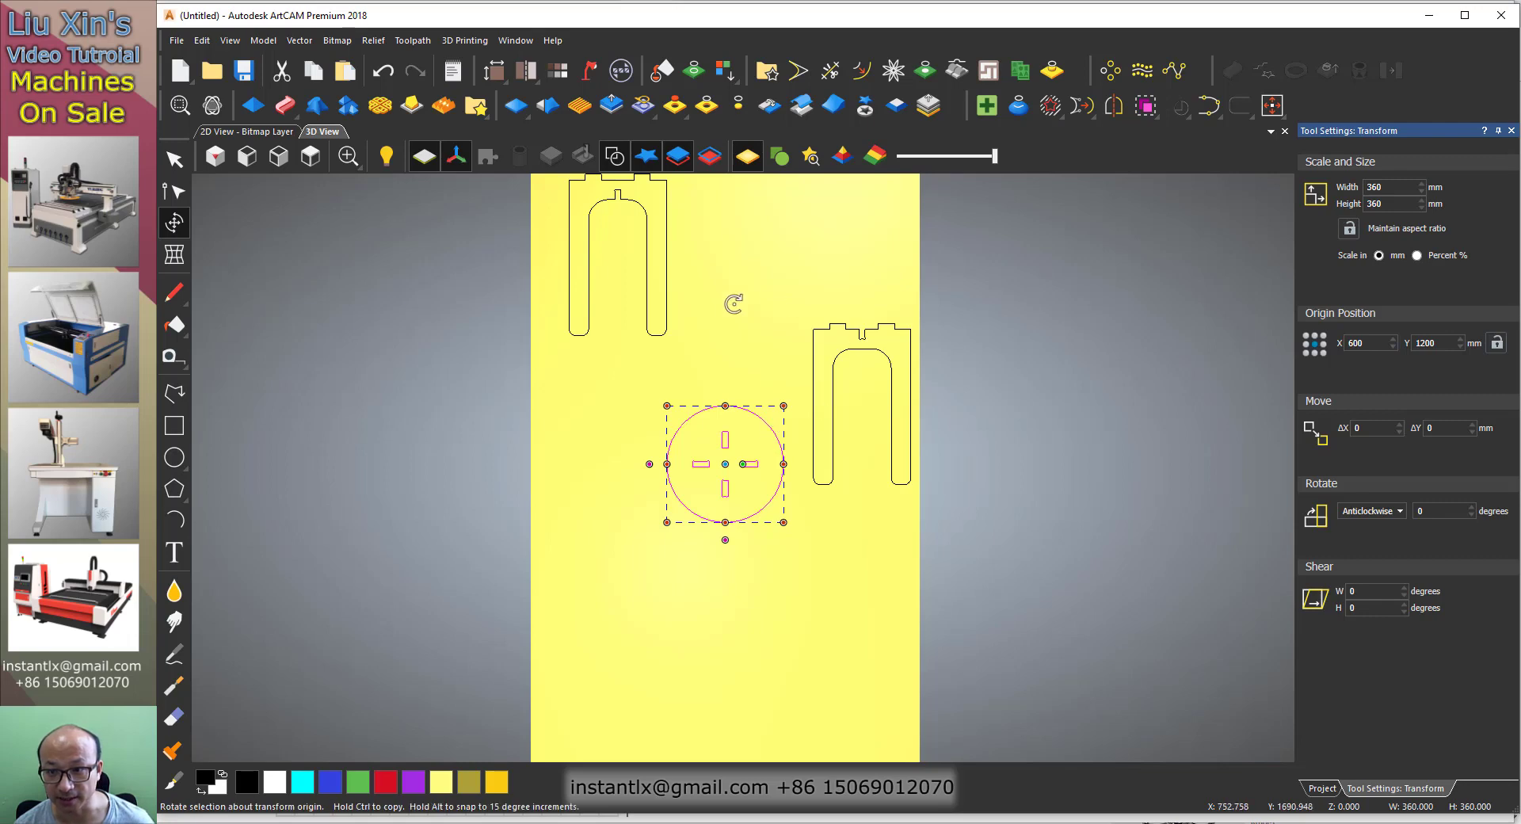
left_click(174, 160)
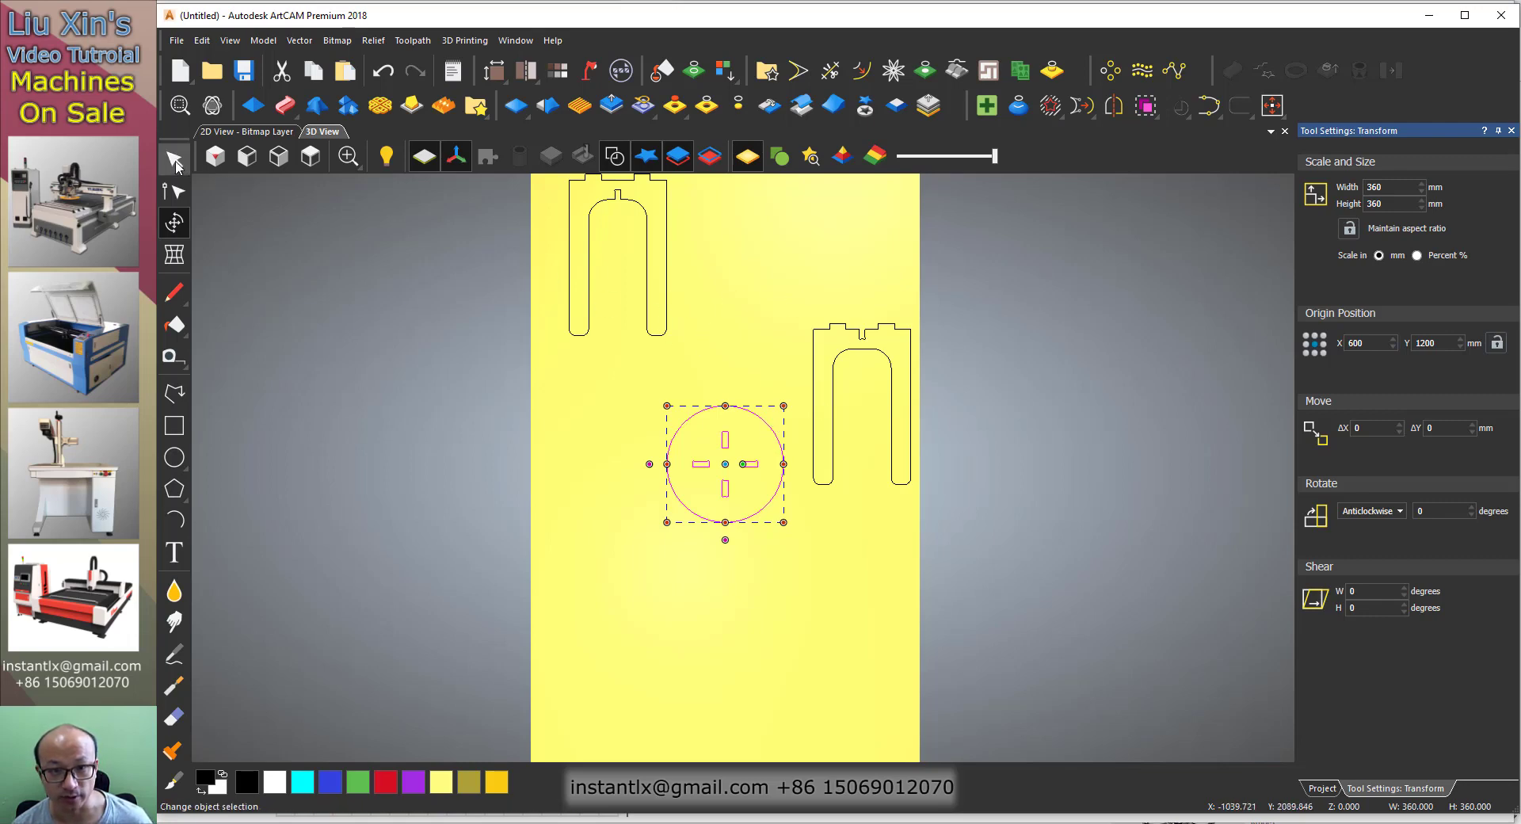
left_click(713, 238)
left_click(621, 246)
left_click(175, 223)
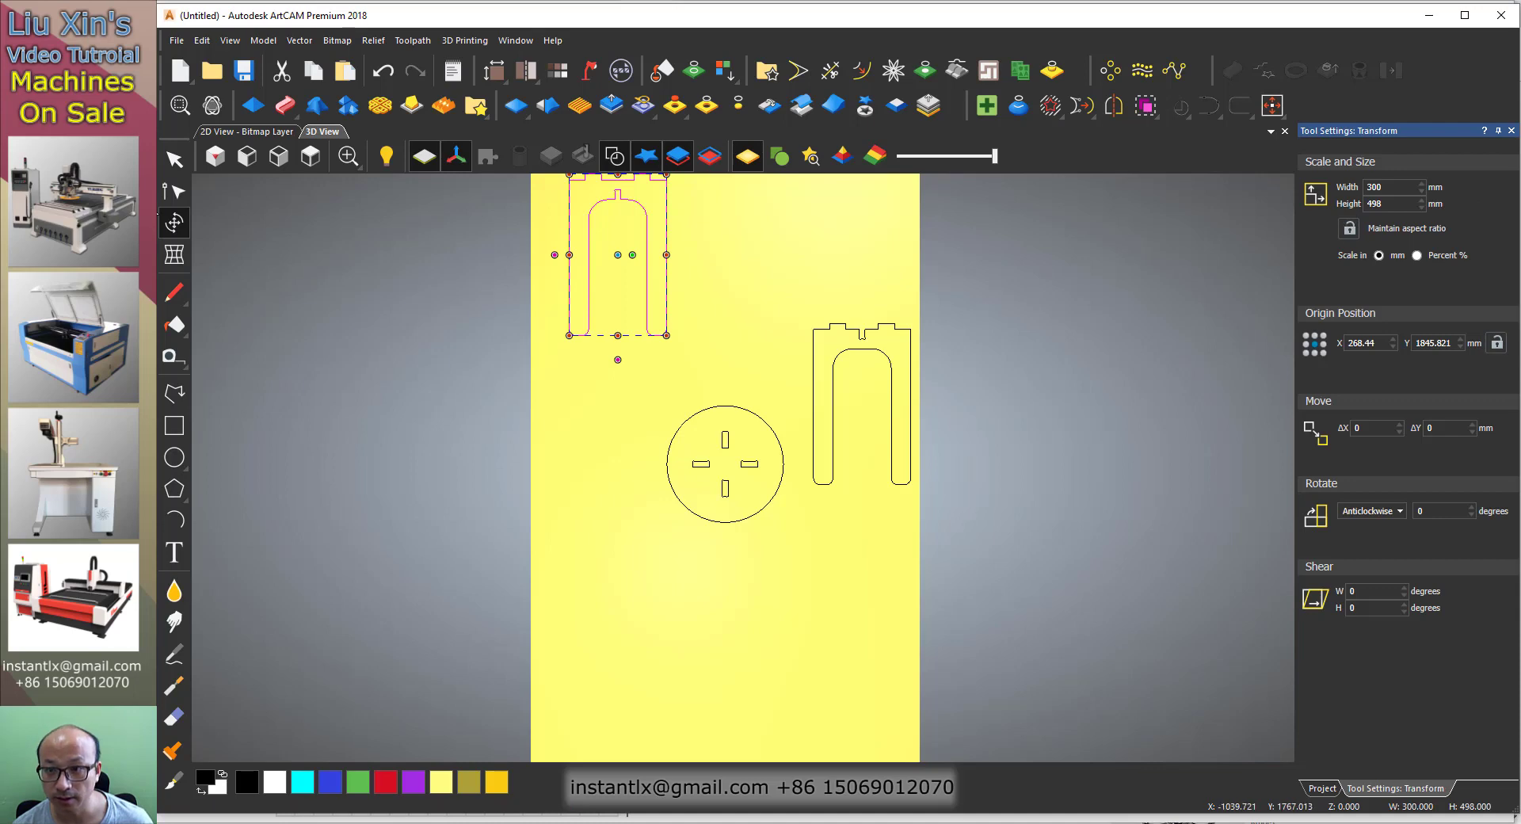
left_click(174, 159)
left_click(882, 229)
- Group the round top's outline with its four slots and move the group beside the legs near the sheet's origin corner
scroll(896, 365, "up", 2)
scroll(872, 388, "up", 3)
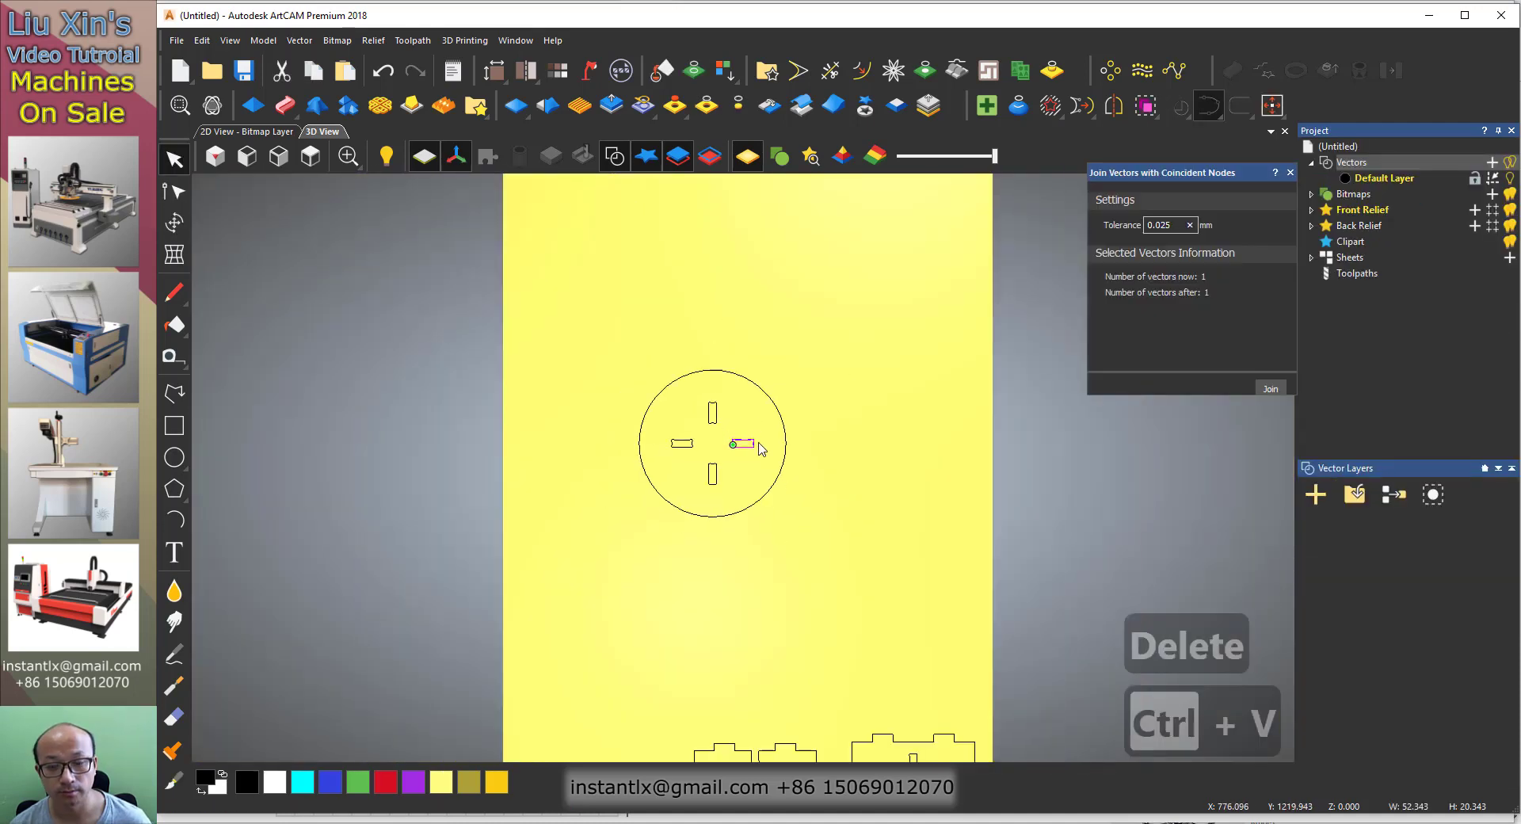
left_click_drag(563, 327, 912, 601)
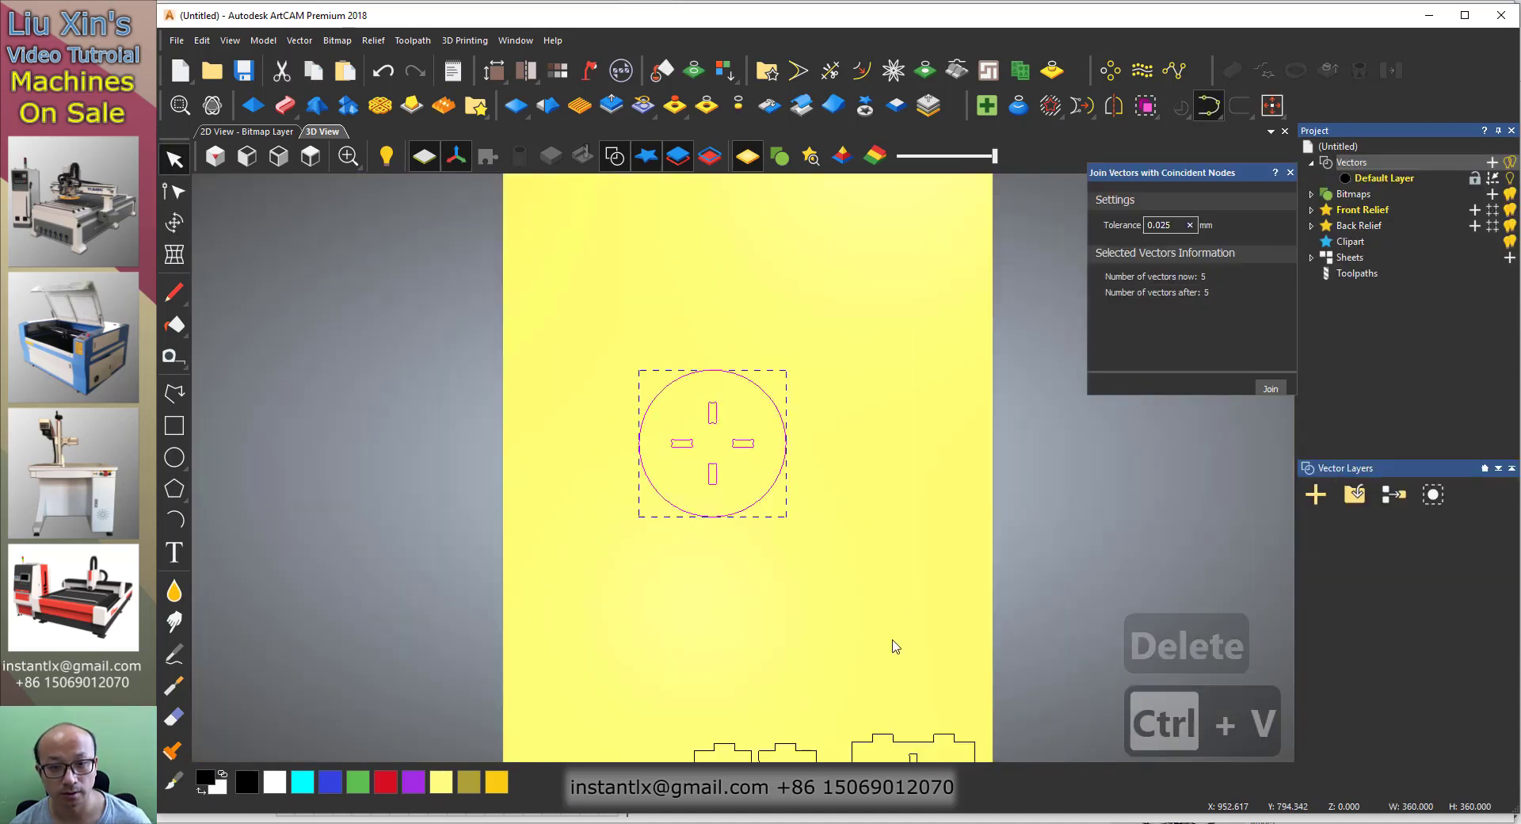
key("ctrl+g")
scroll(745, 507, "down", 3)
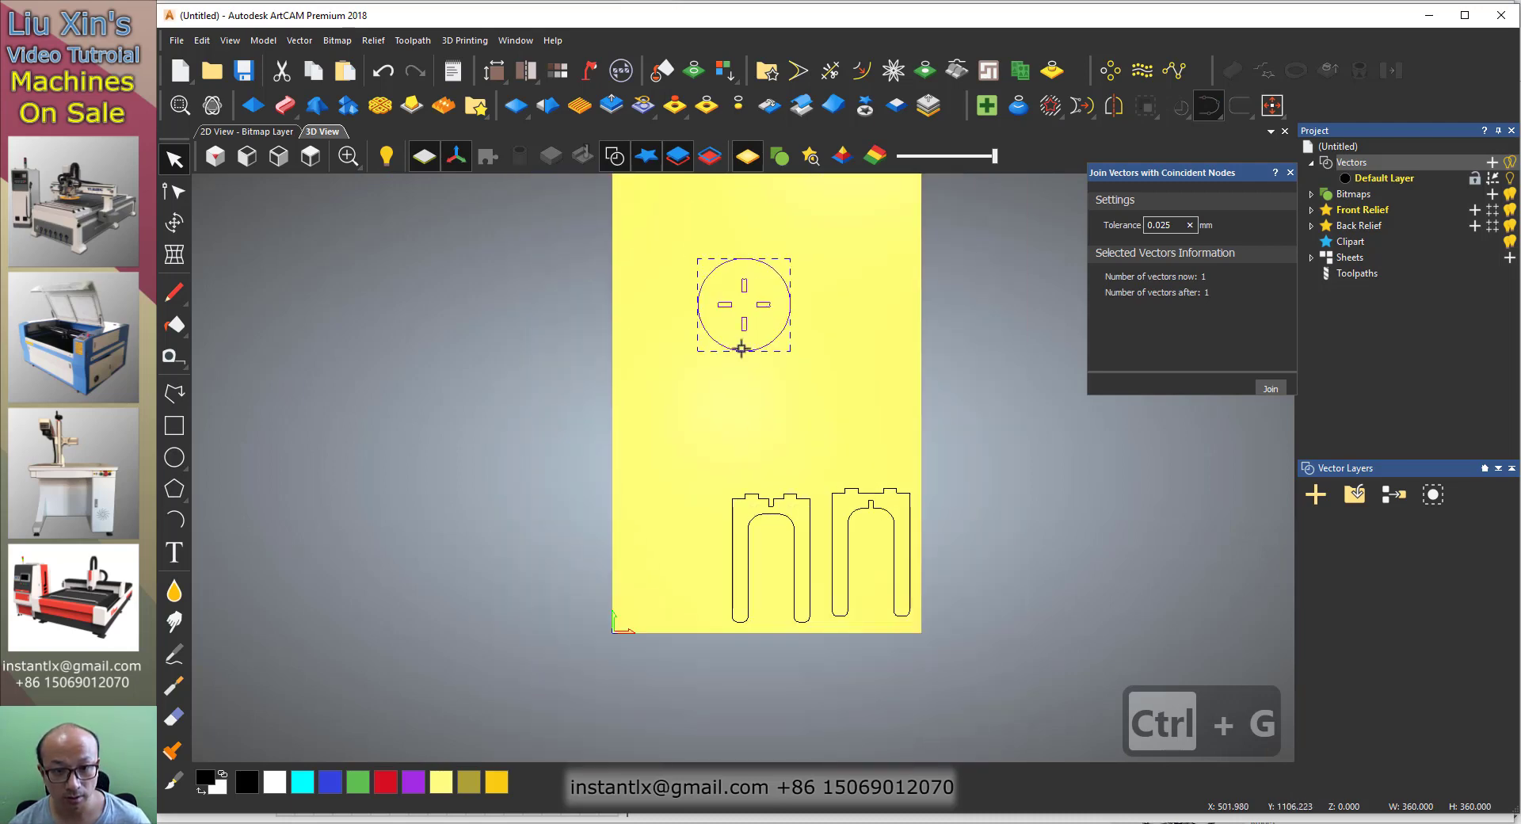
left_click_drag(742, 349, 672, 604)
left_click(1022, 549)
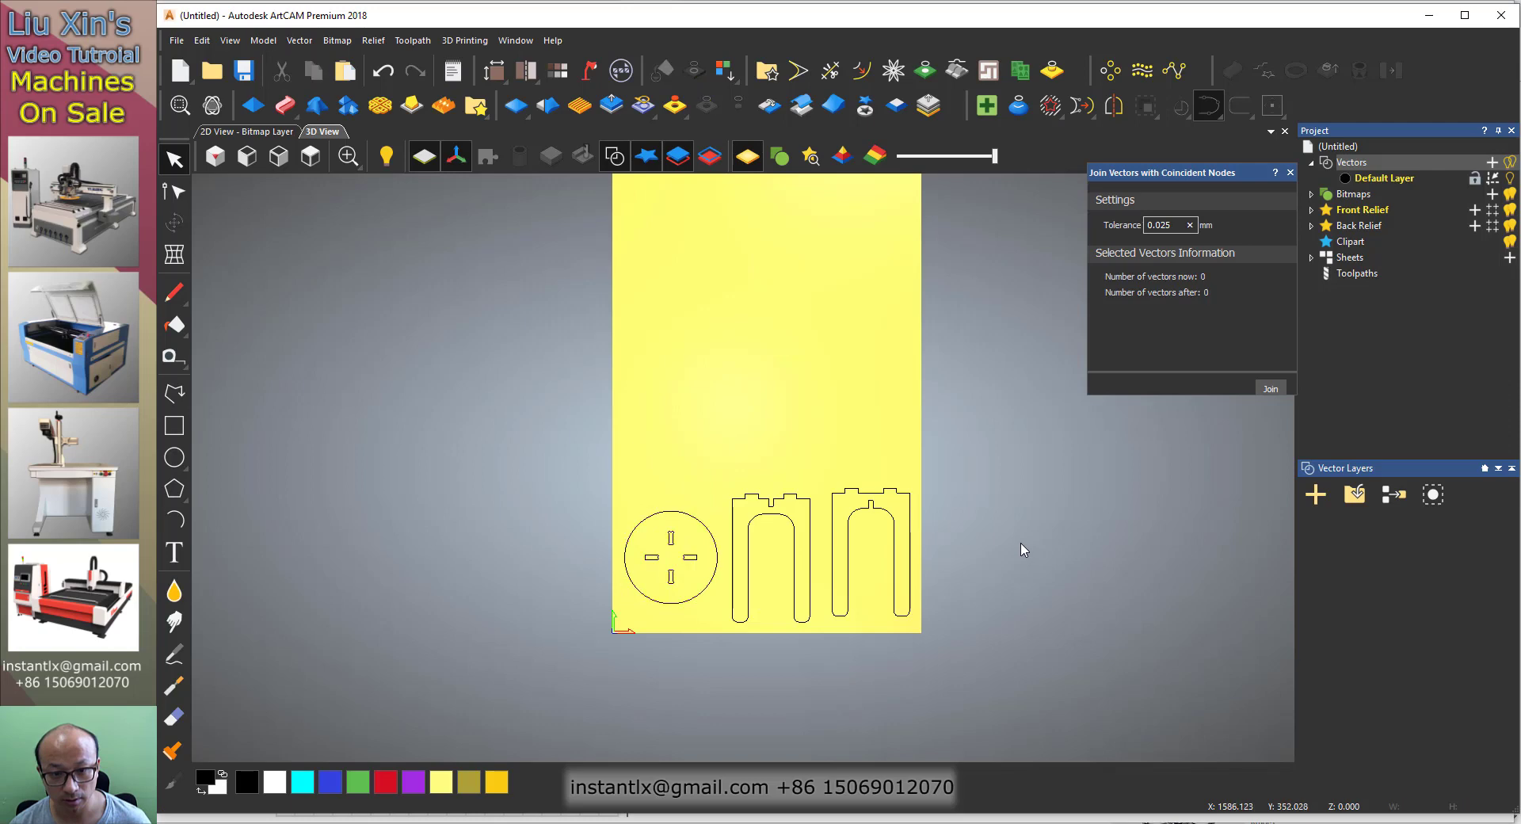
- Select all three stool parts and start an outside profiling toolpath with a finish depth of 18.2 mm
scroll(908, 579, "up", 1)
left_click_drag(441, 386, 974, 710)
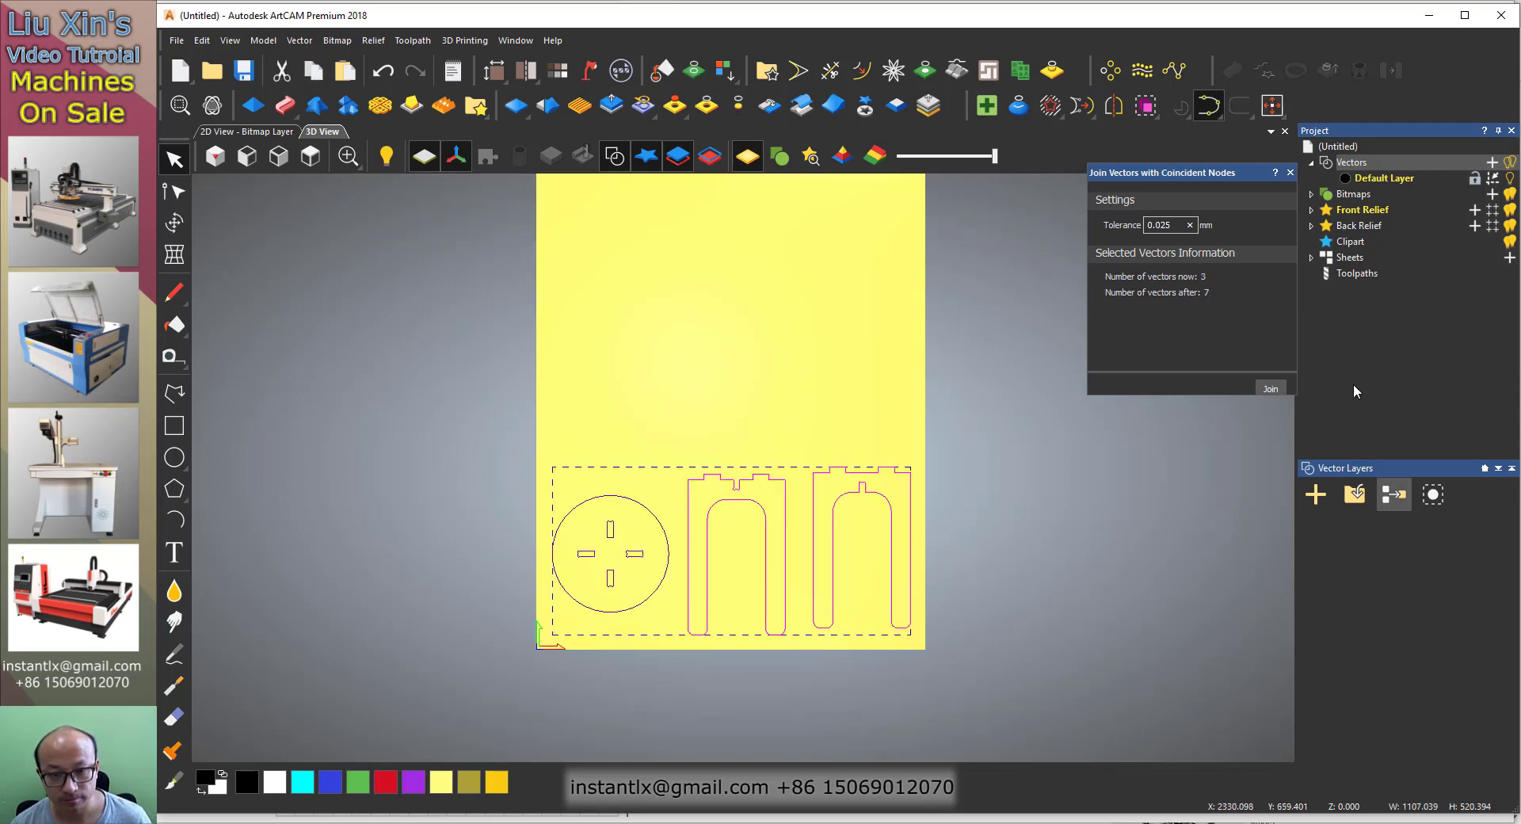
left_click(1347, 274)
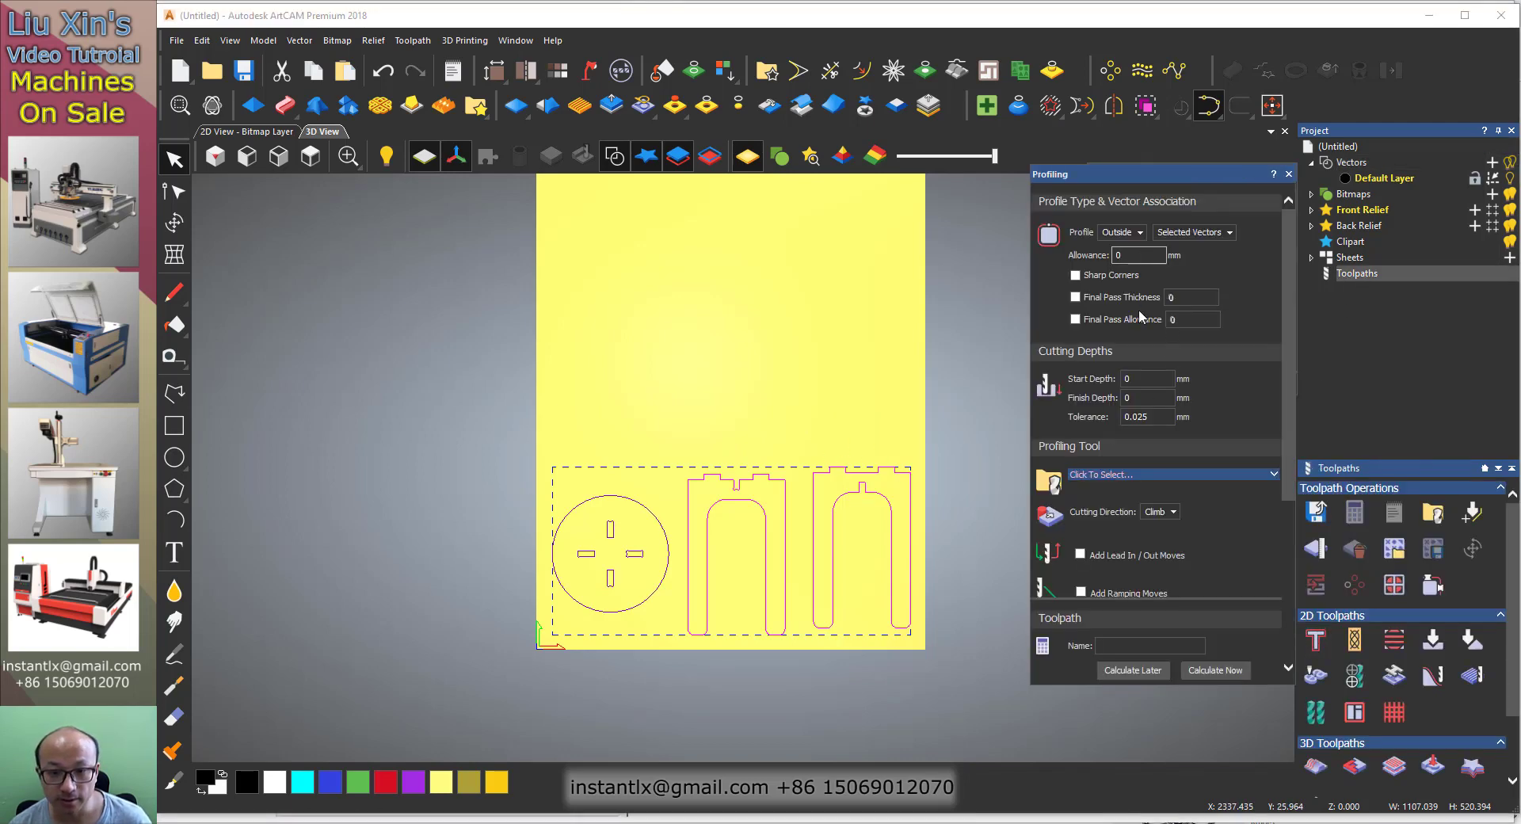
left_click(1141, 397)
type("18.2")
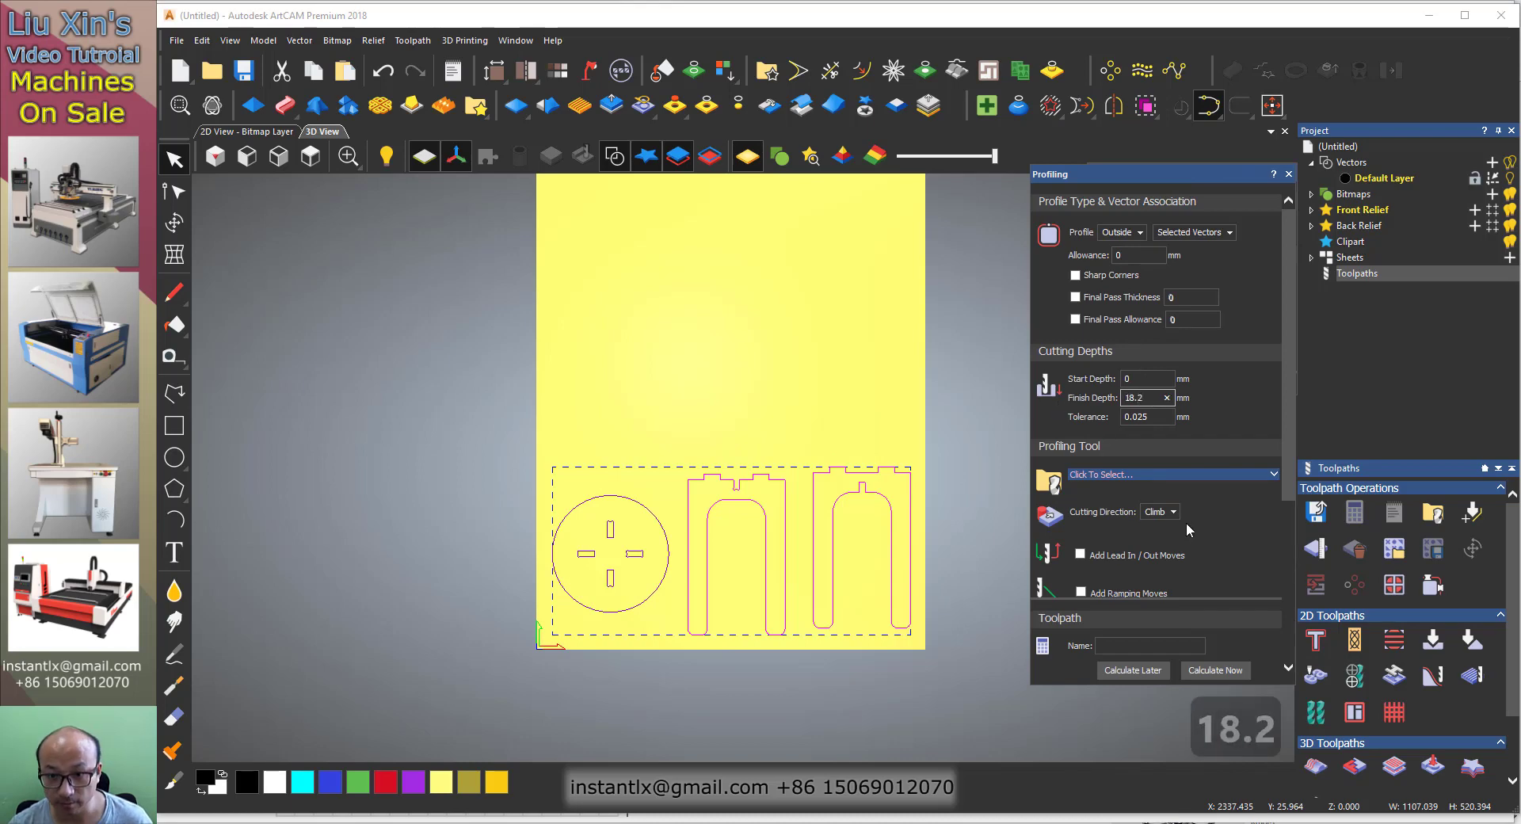
- Assign the wood or plastic End Mill 8 mm as the profiling tool and expand its cutting parameters
scroll(1186, 521, "down", 2)
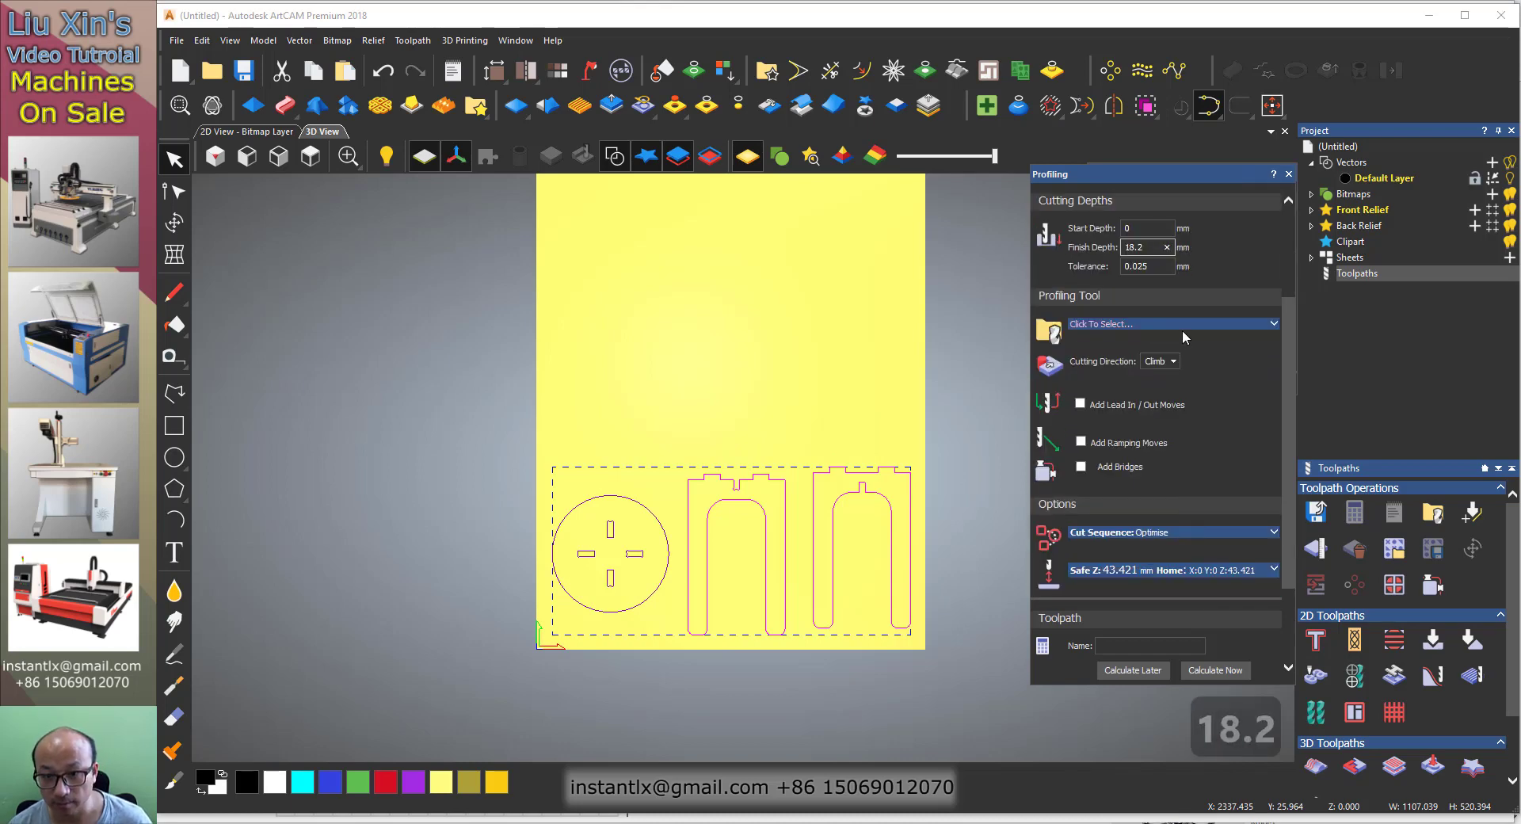
left_click(1097, 326)
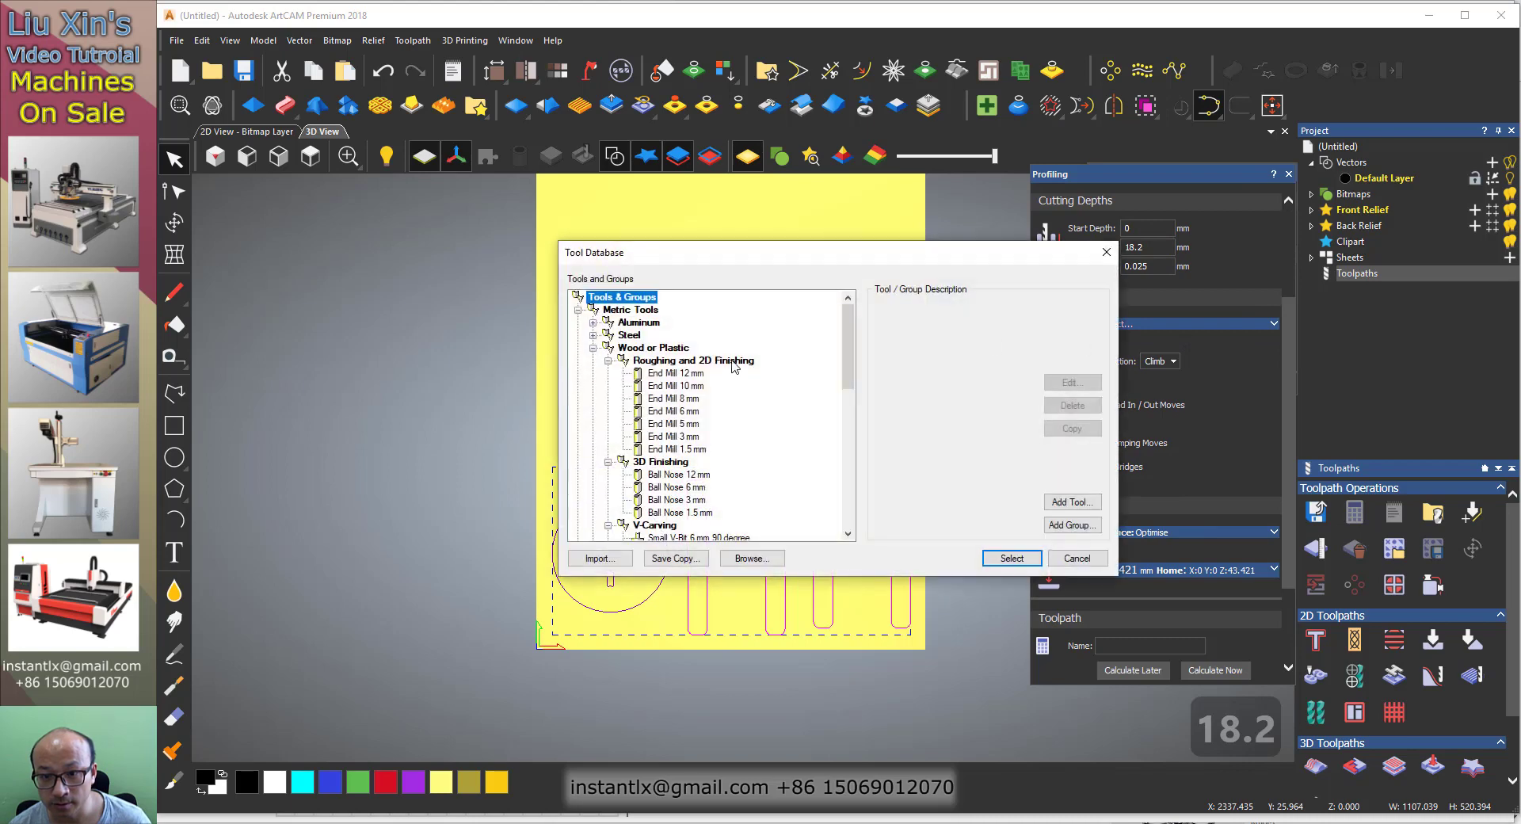
left_click(668, 399)
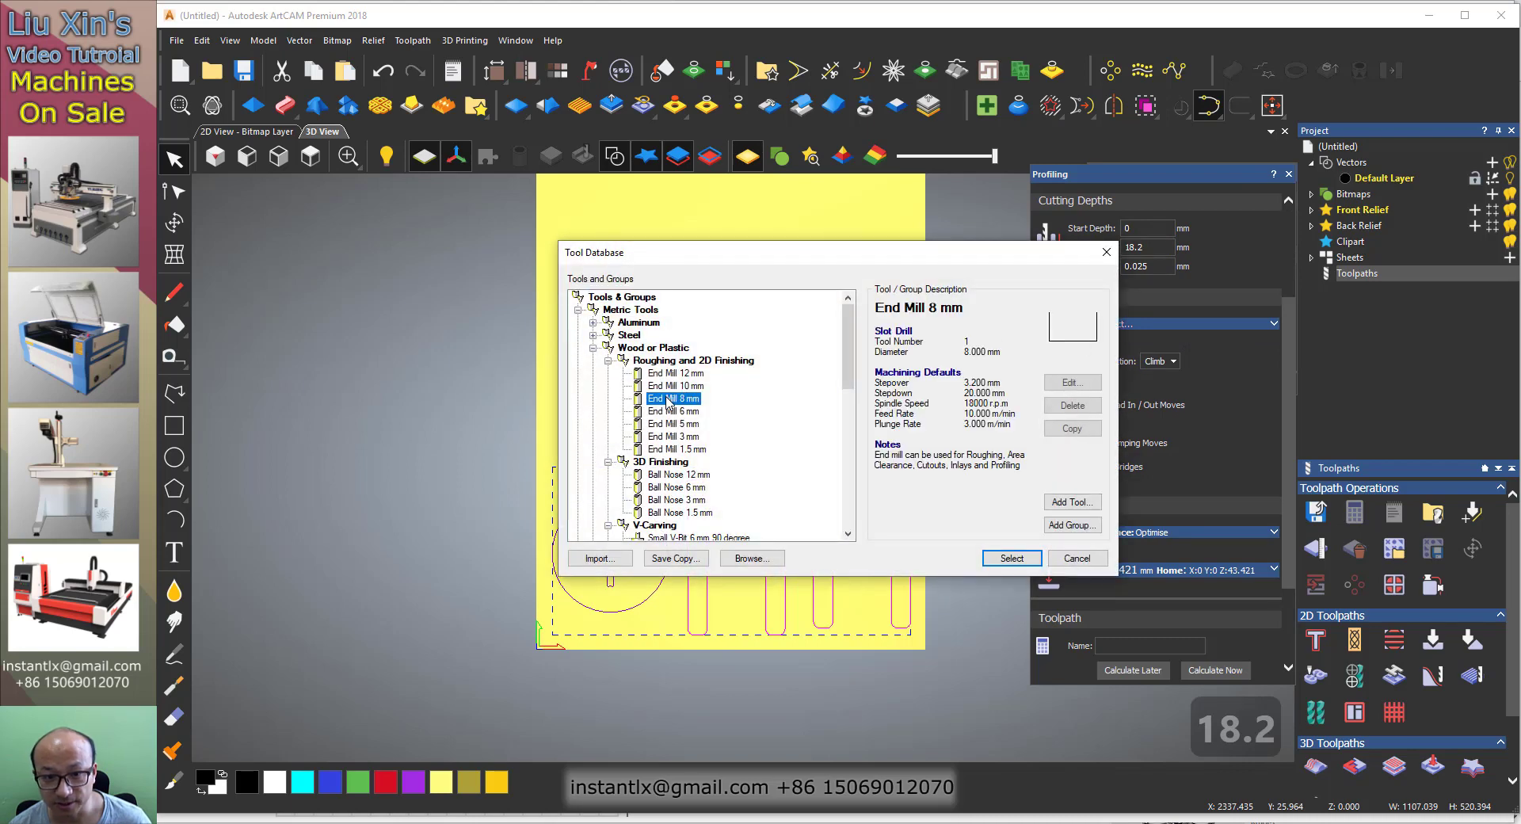
left_click(1015, 559)
left_click(1275, 324)
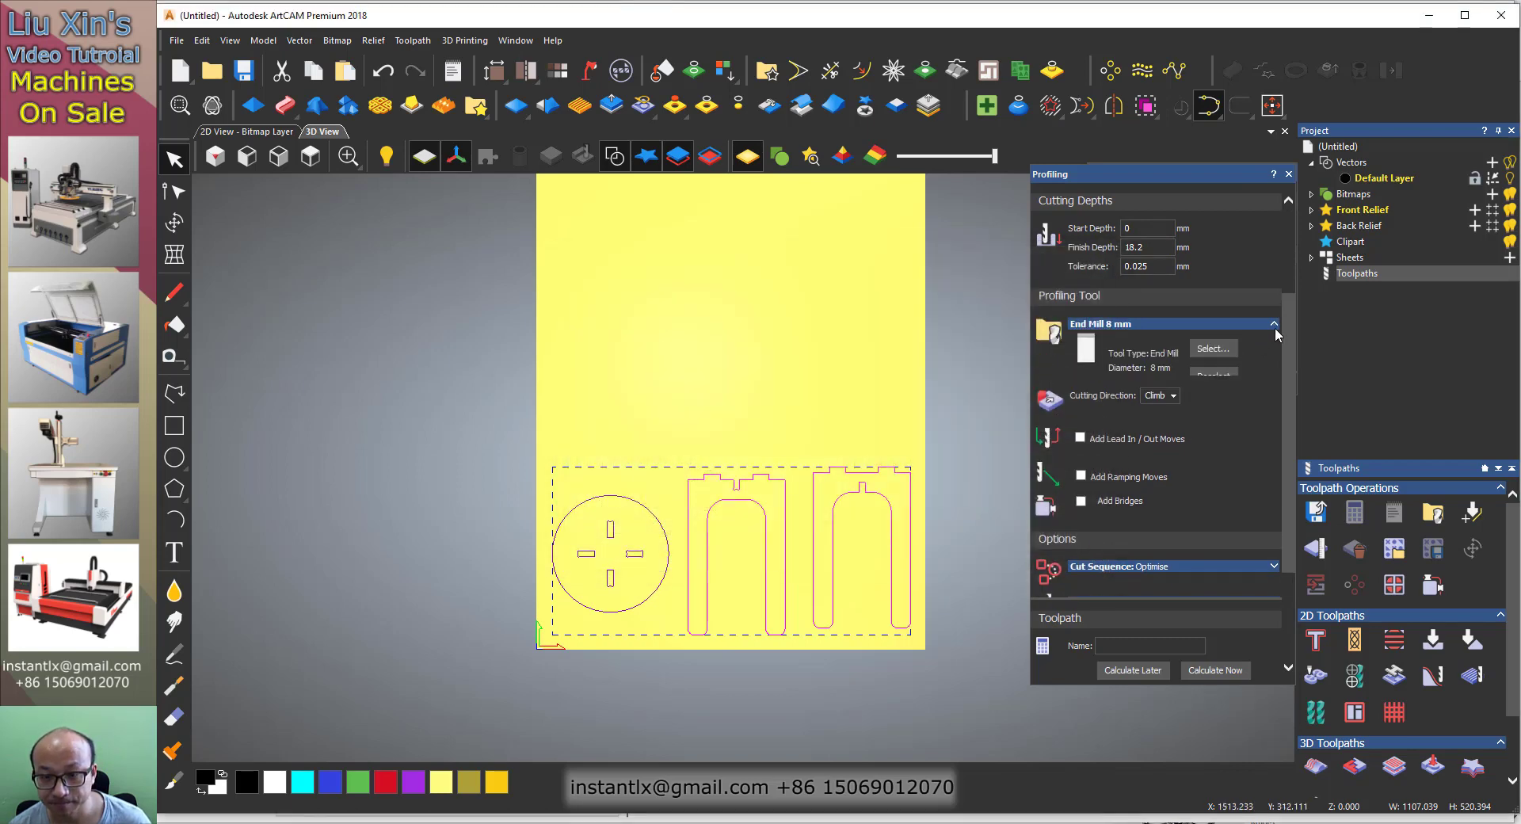
left_click(1149, 404)
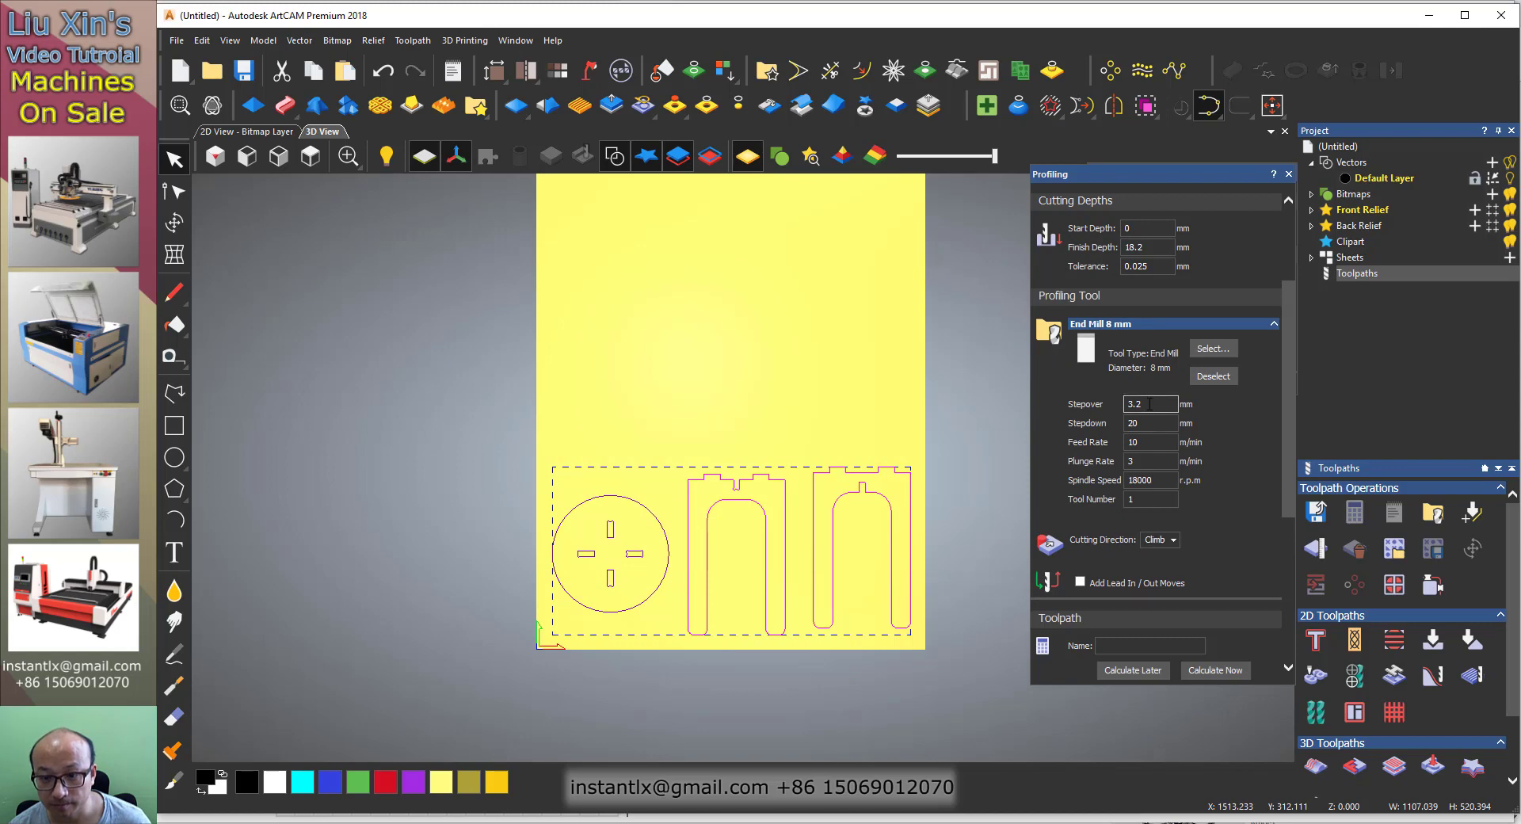
- Define the material for the profiling toolpath with a thickness of 18 mm
scroll(1186, 487, "down", 5)
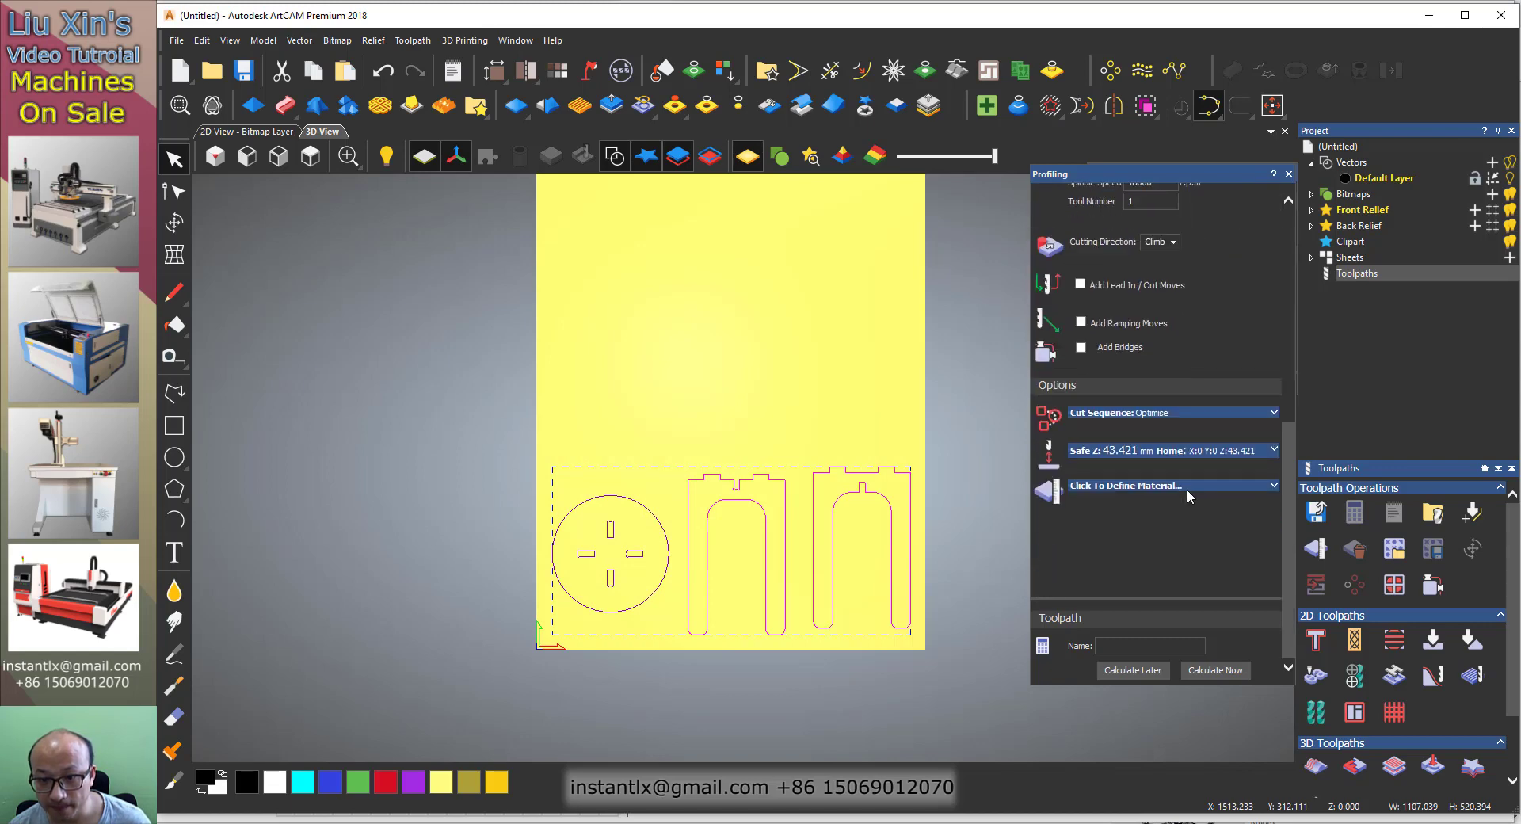
left_click(1177, 488)
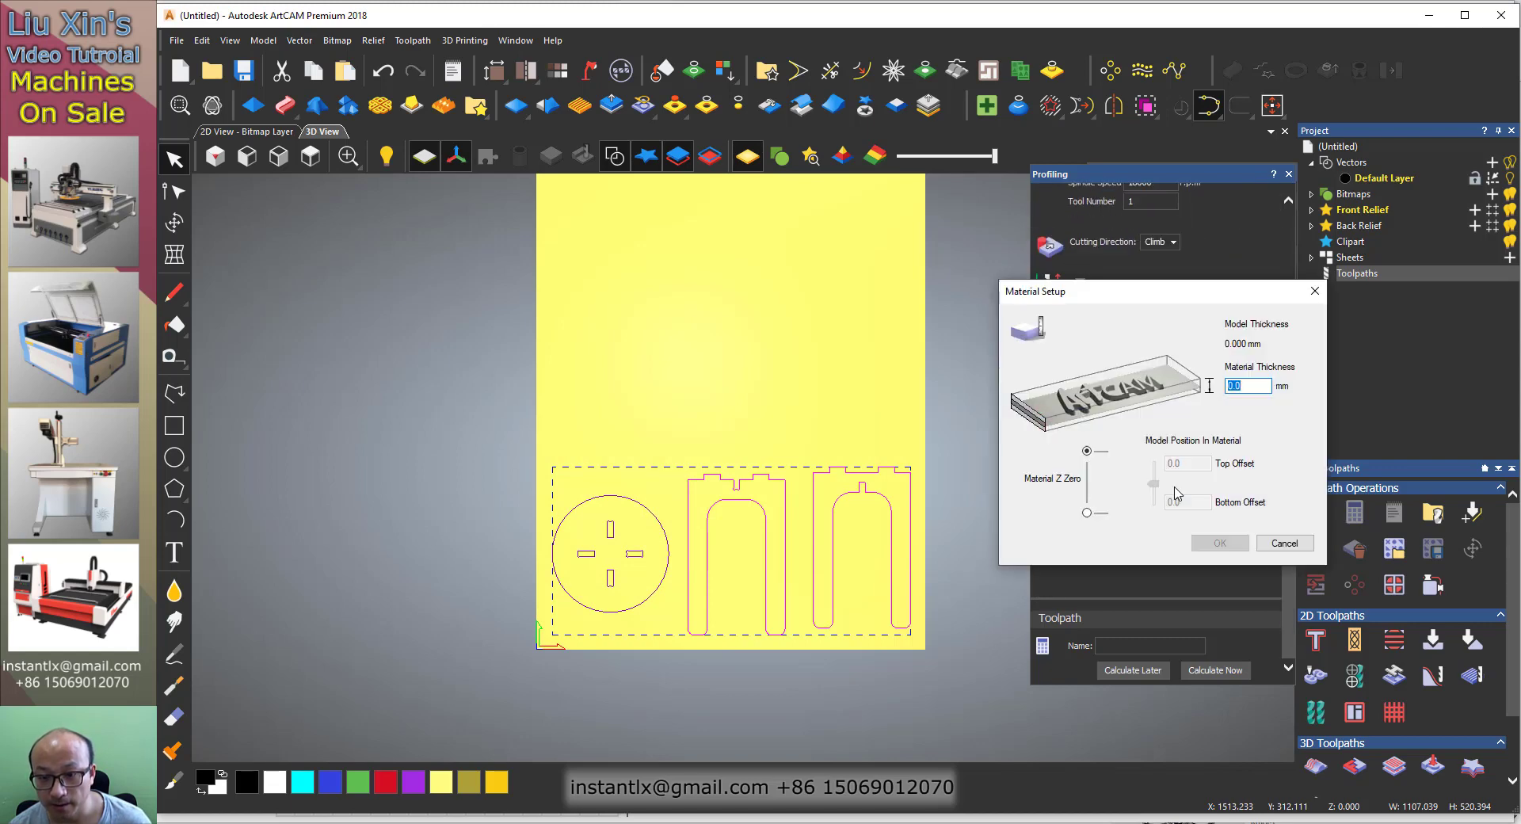
type("18")
left_click(1220, 542)
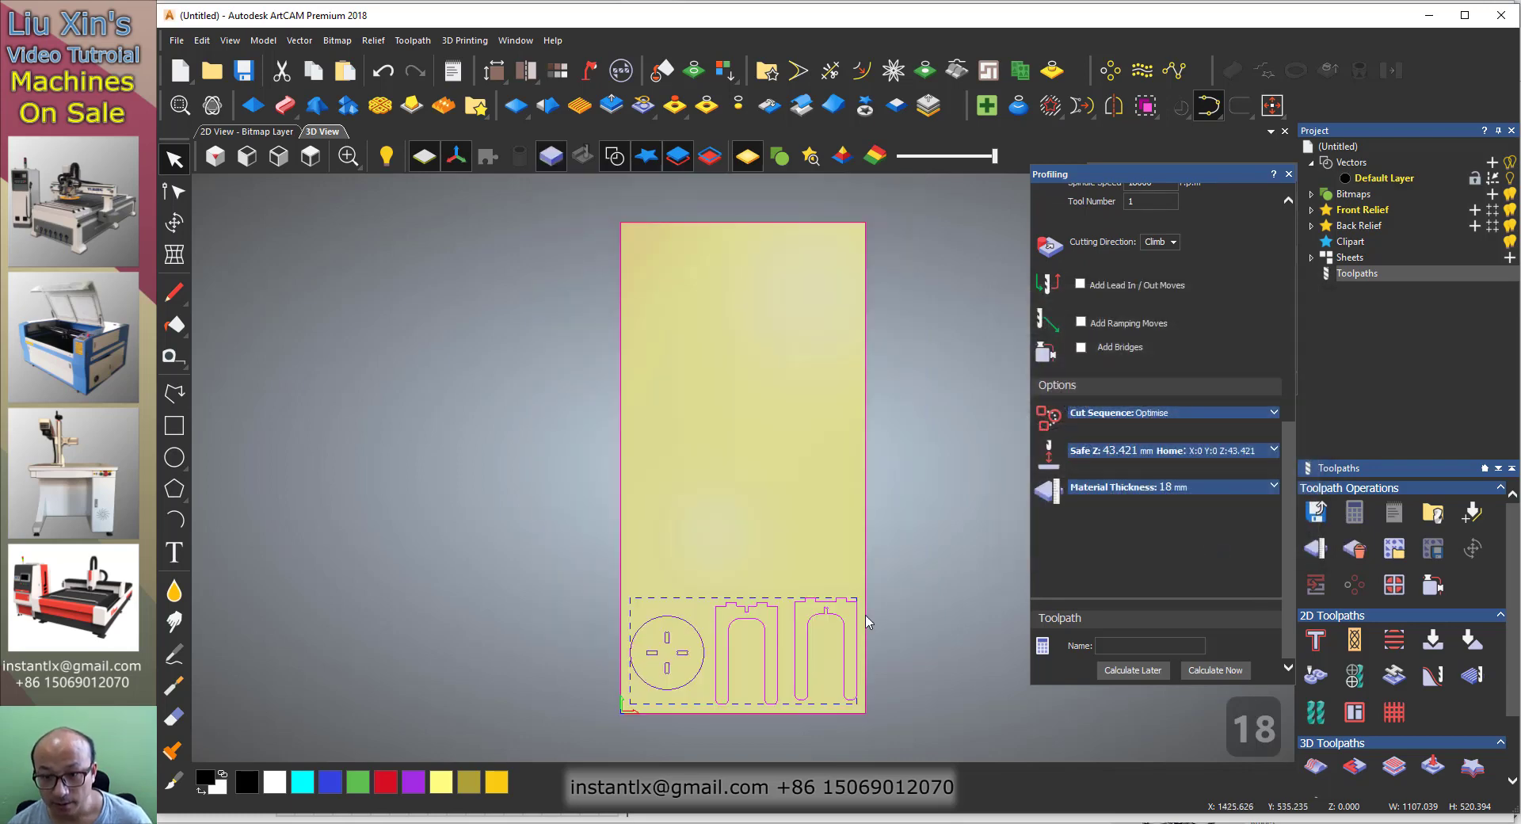
- Calculate the profiling toolpath for the stool parts and check the cut lines around the round top and its slots
left_click(1214, 671)
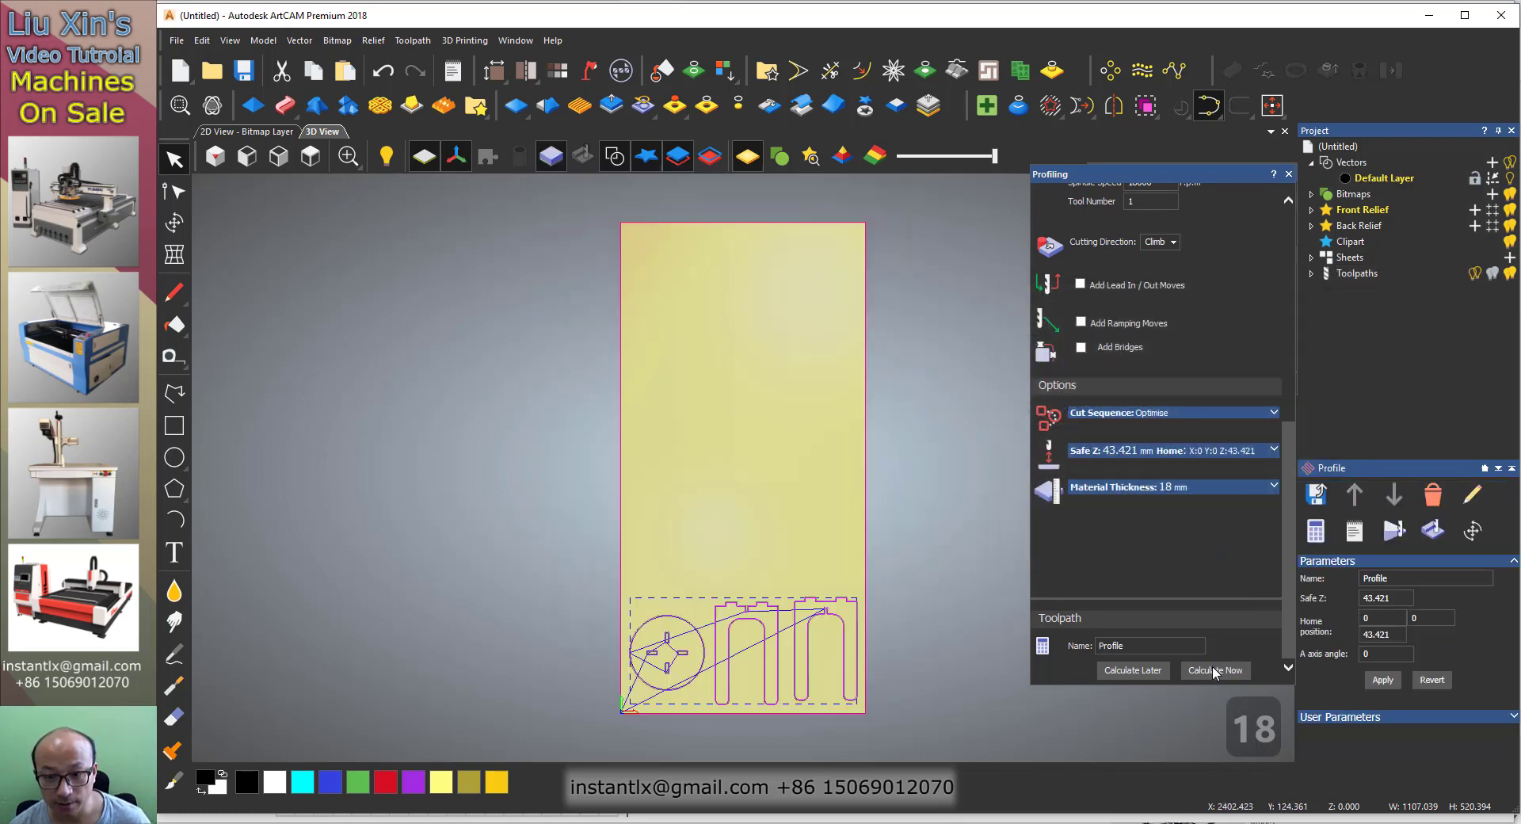
scroll(667, 658, "up", 5)
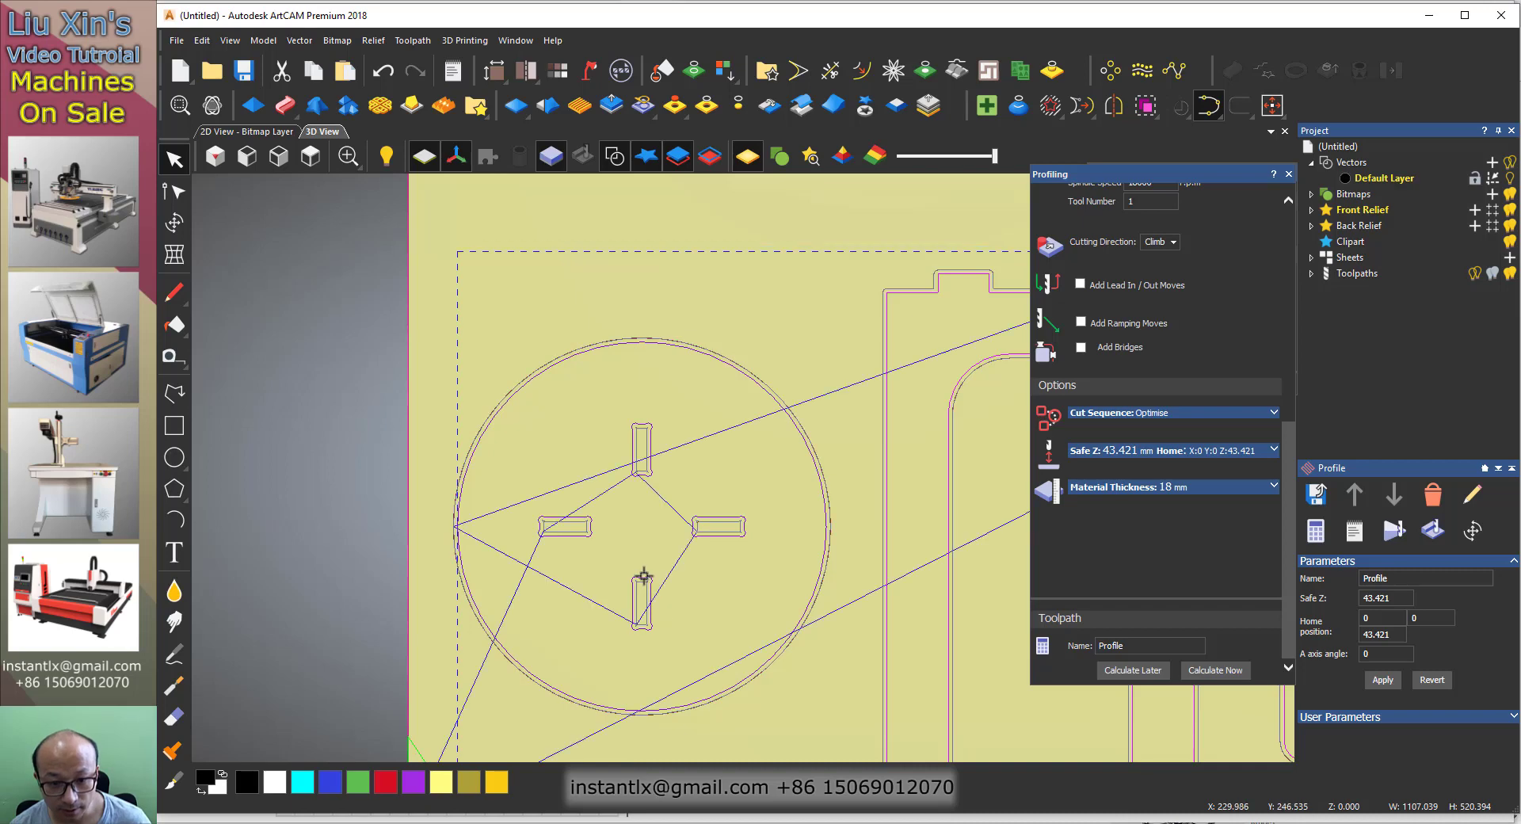
scroll(669, 571, "down", 3)
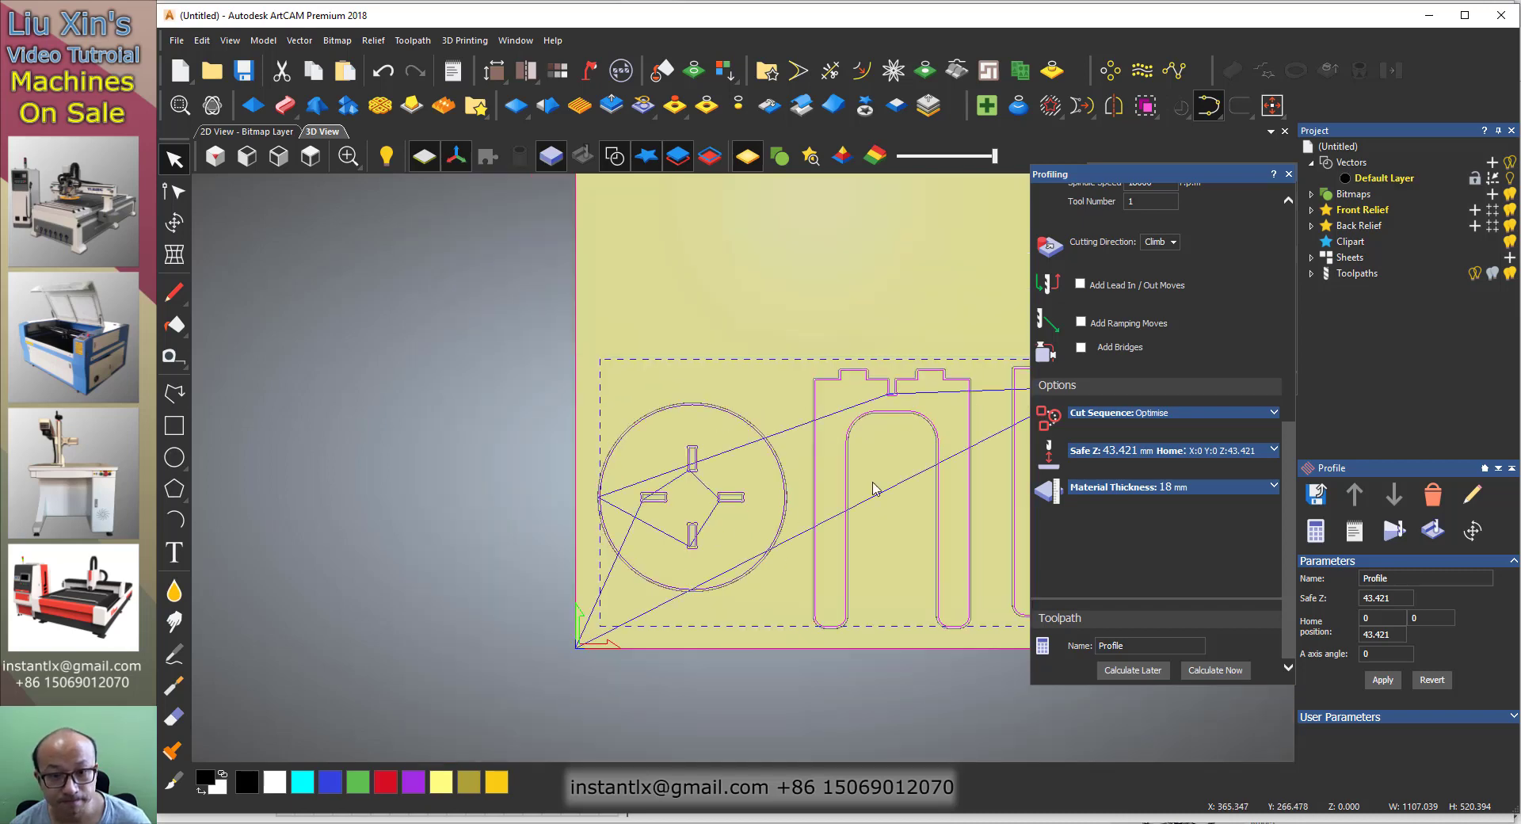
scroll(626, 491, "up", 4)
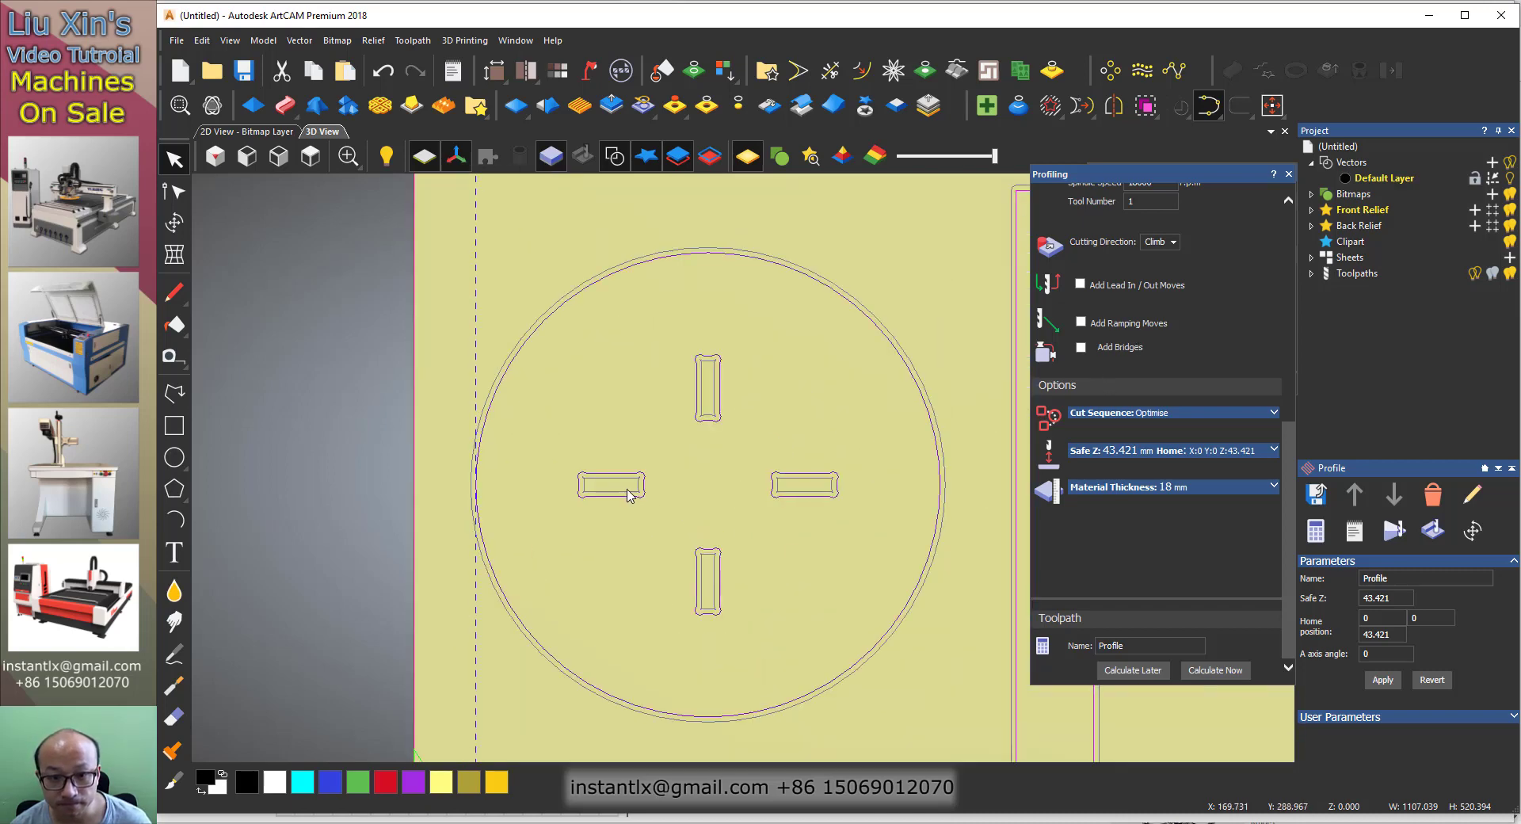
scroll(805, 472, "down", 4)
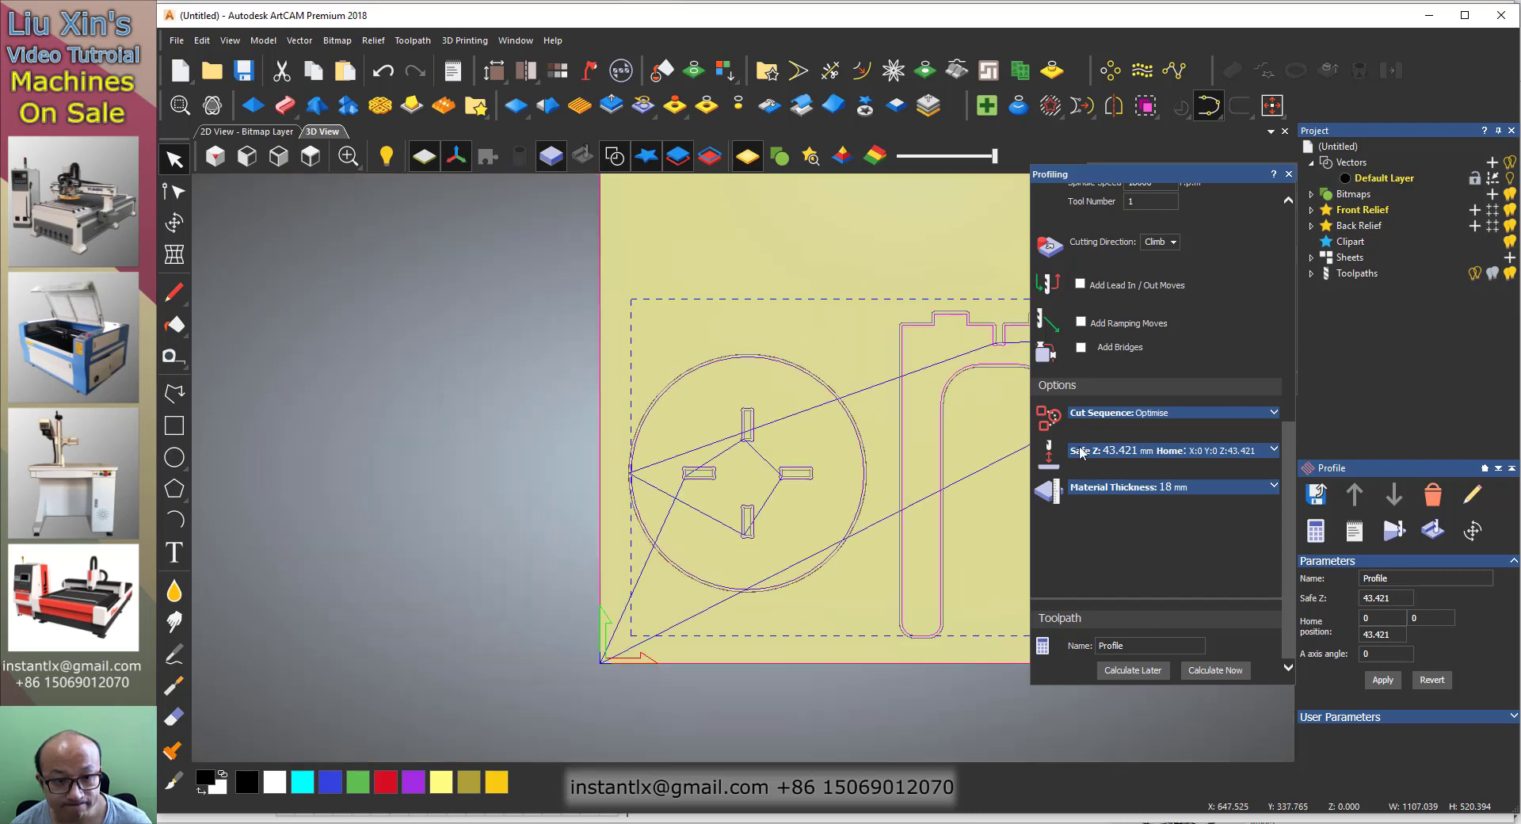
- Start a toolpath simulation of the whole model at standard resolution and close the profiling settings
left_click(1407, 540)
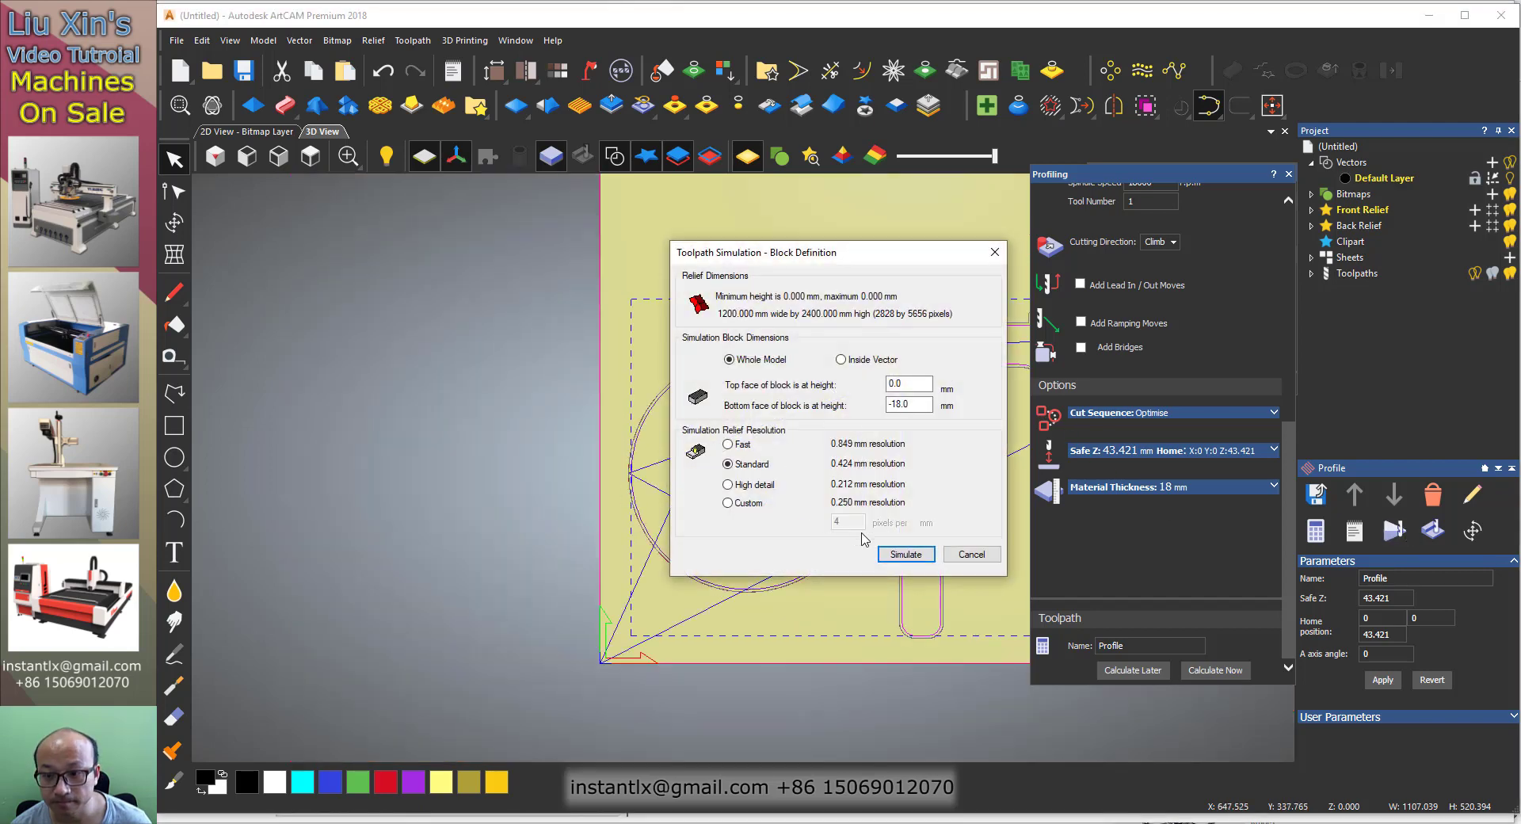
left_click(908, 553)
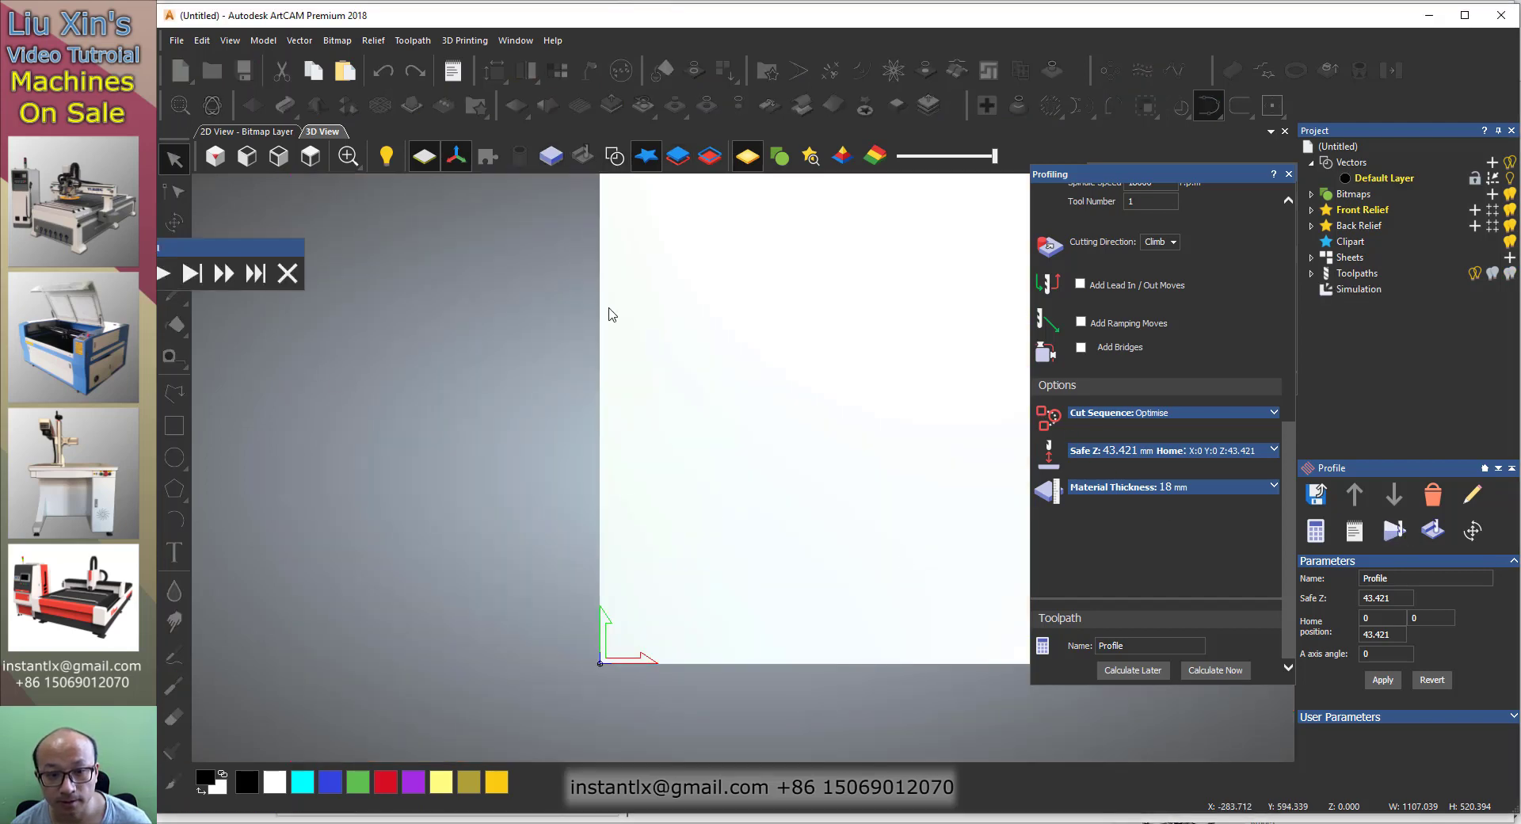
left_click(1290, 174)
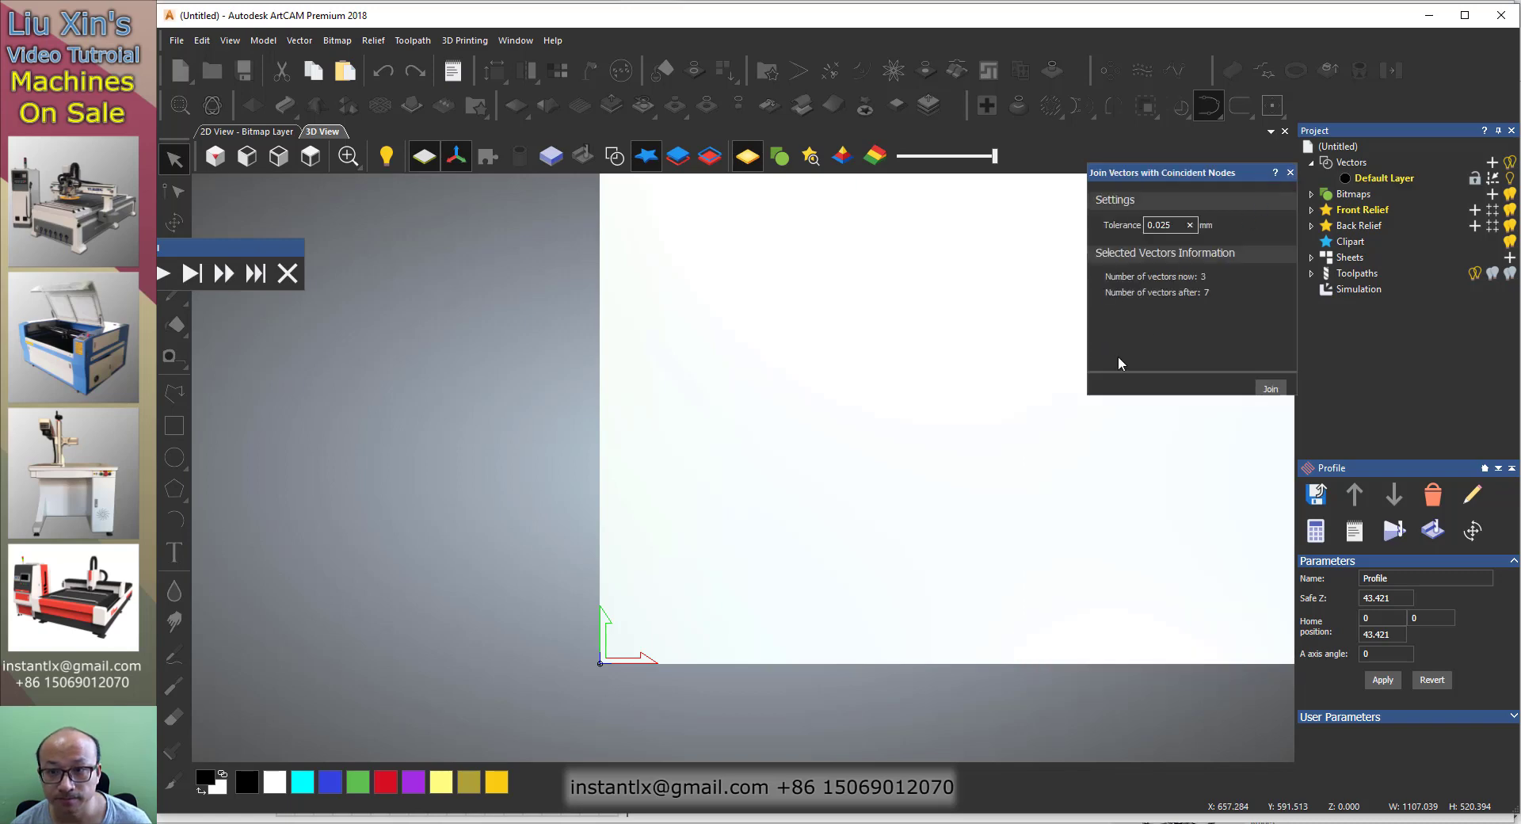
- View the sheet isometrically and play the toolpath simulation at normal speed
left_click(215, 157)
scroll(903, 595, "down", 2)
scroll(611, 456, "up", 6)
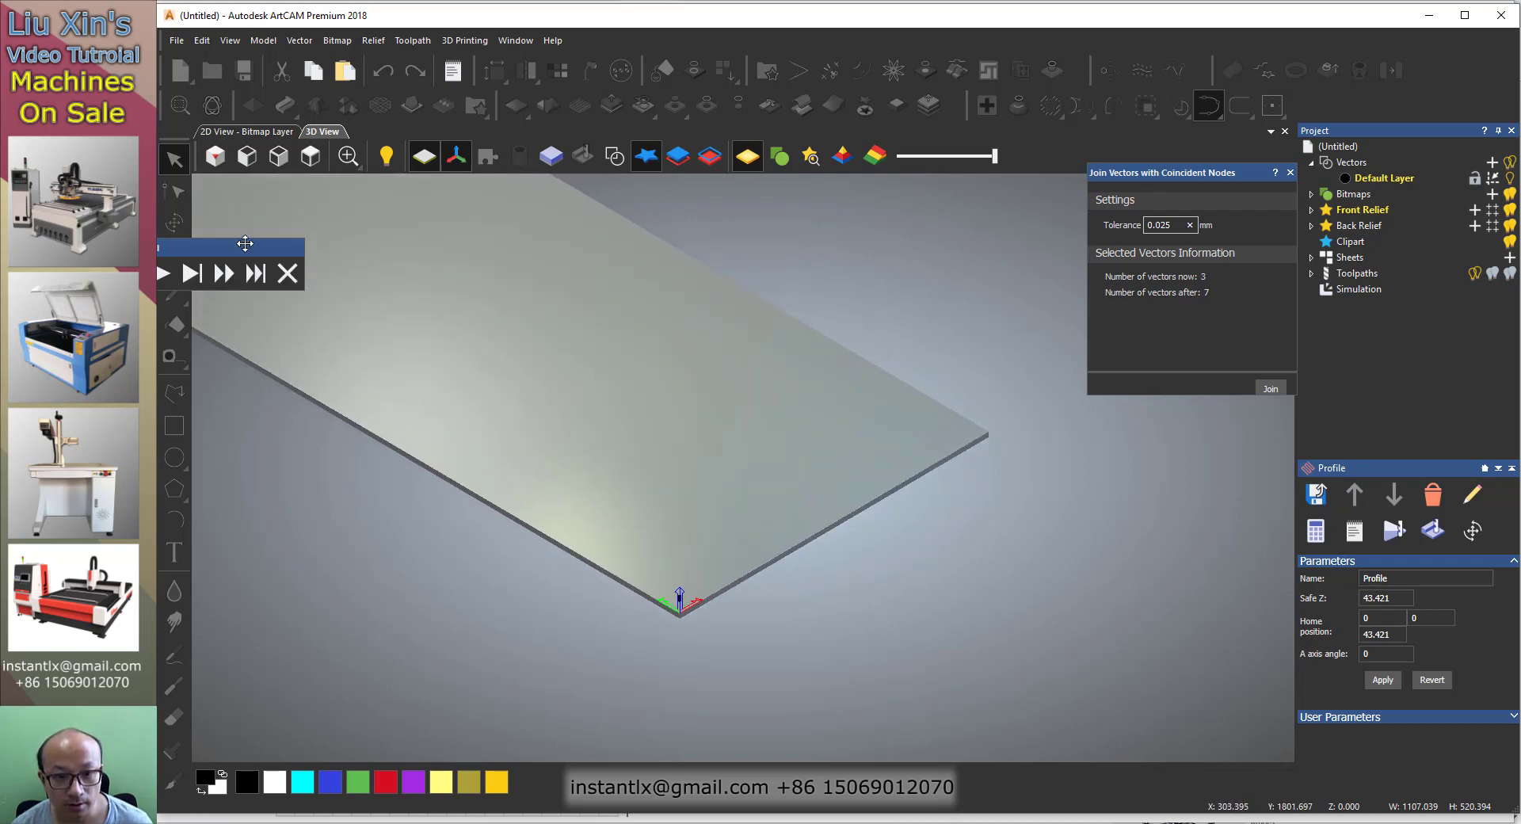
left_click_drag(241, 241, 434, 492)
left_click(348, 537)
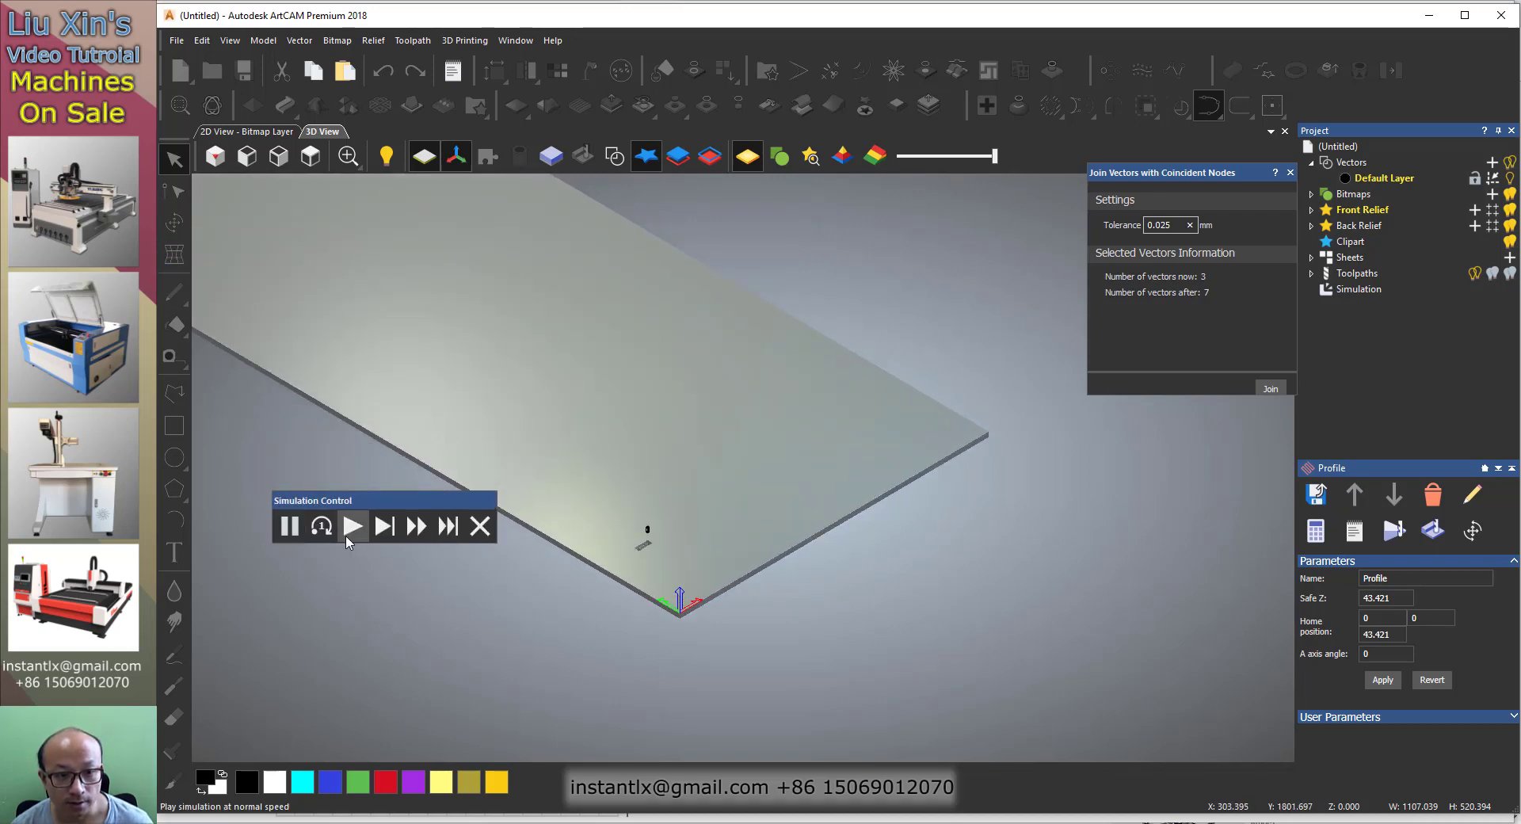
- Examine the simulated cuts of the round top, its slots and both legs from several angles
scroll(701, 543, "up", 4)
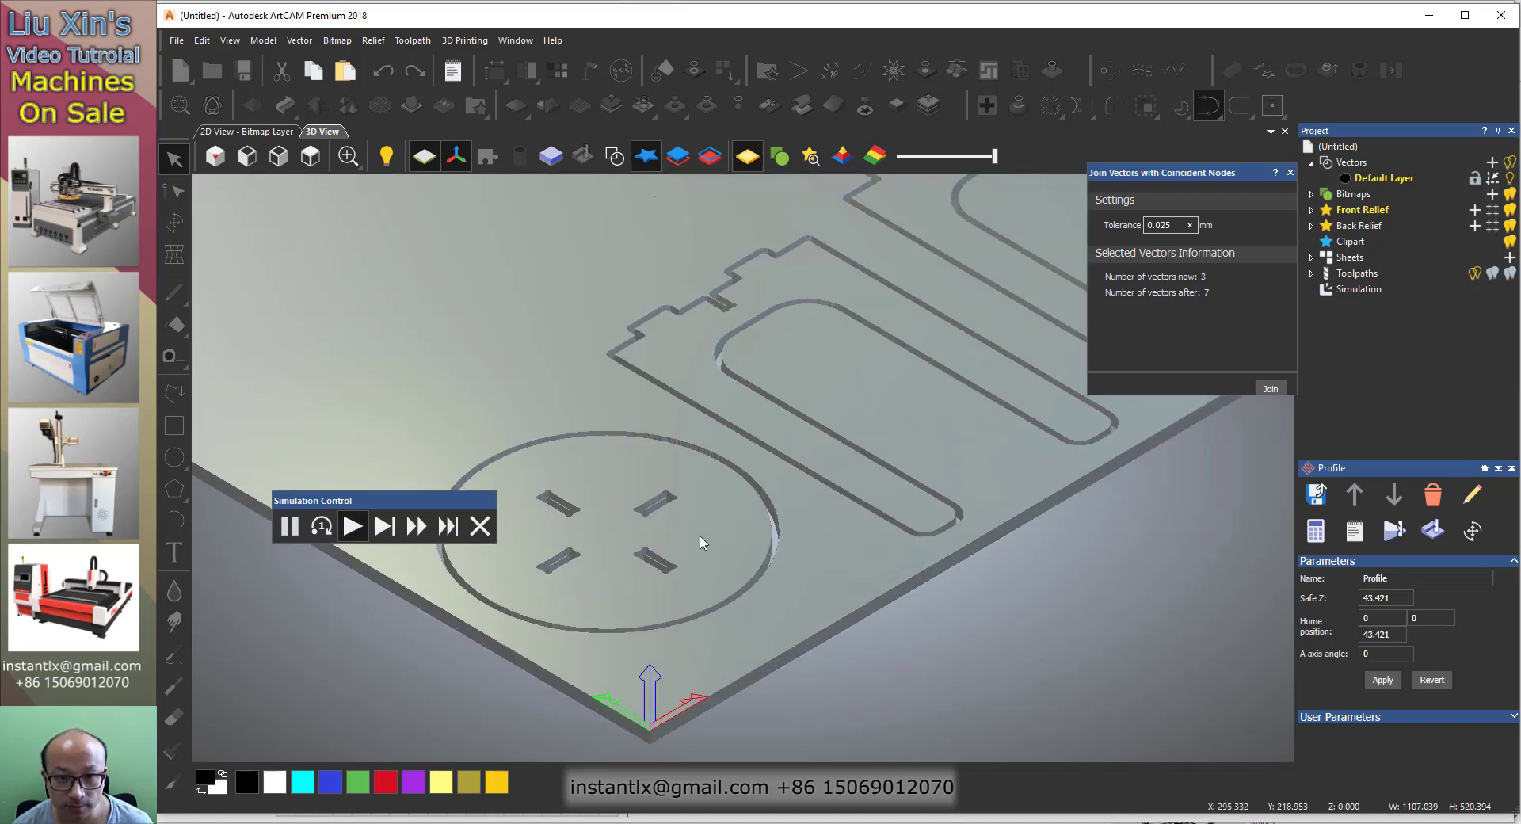
scroll(798, 568, "down", 3)
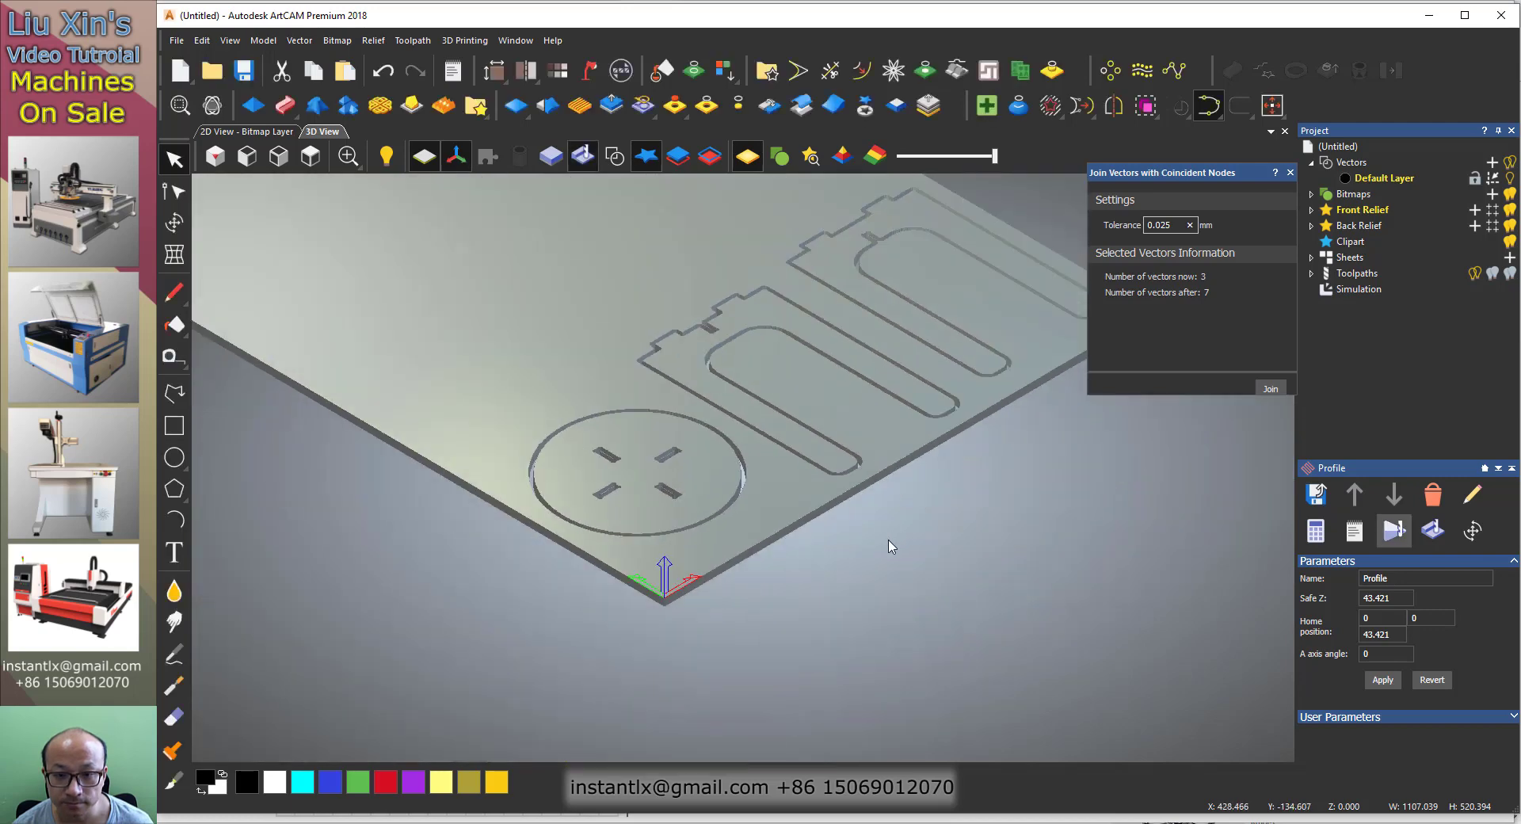
left_click_drag(889, 545, 782, 619)
scroll(694, 518, "up", 3)
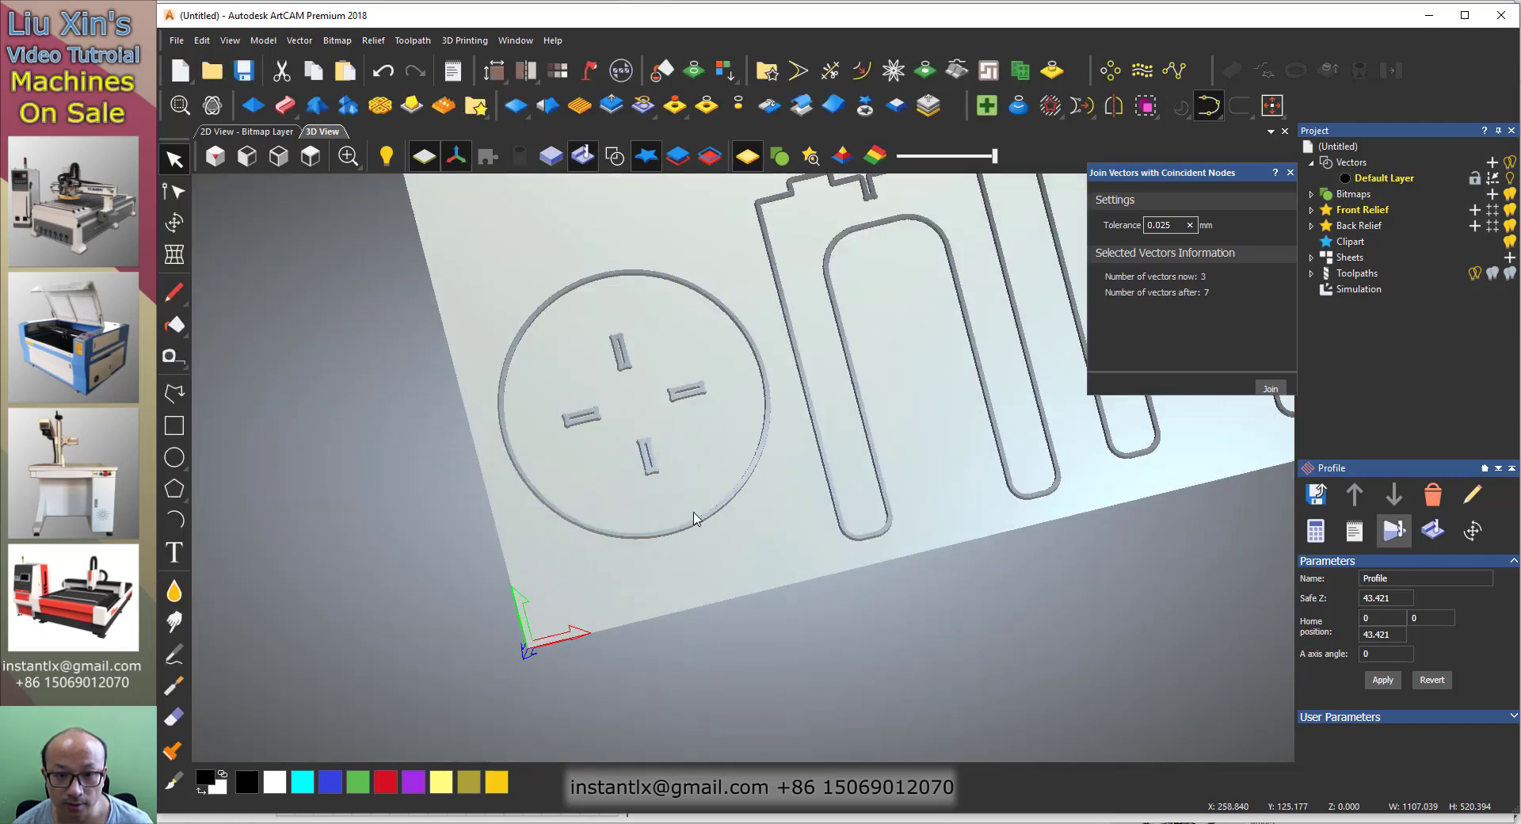
scroll(815, 476, "down", 2)
left_click_drag(815, 475, 655, 404)
scroll(766, 305, "up", 2)
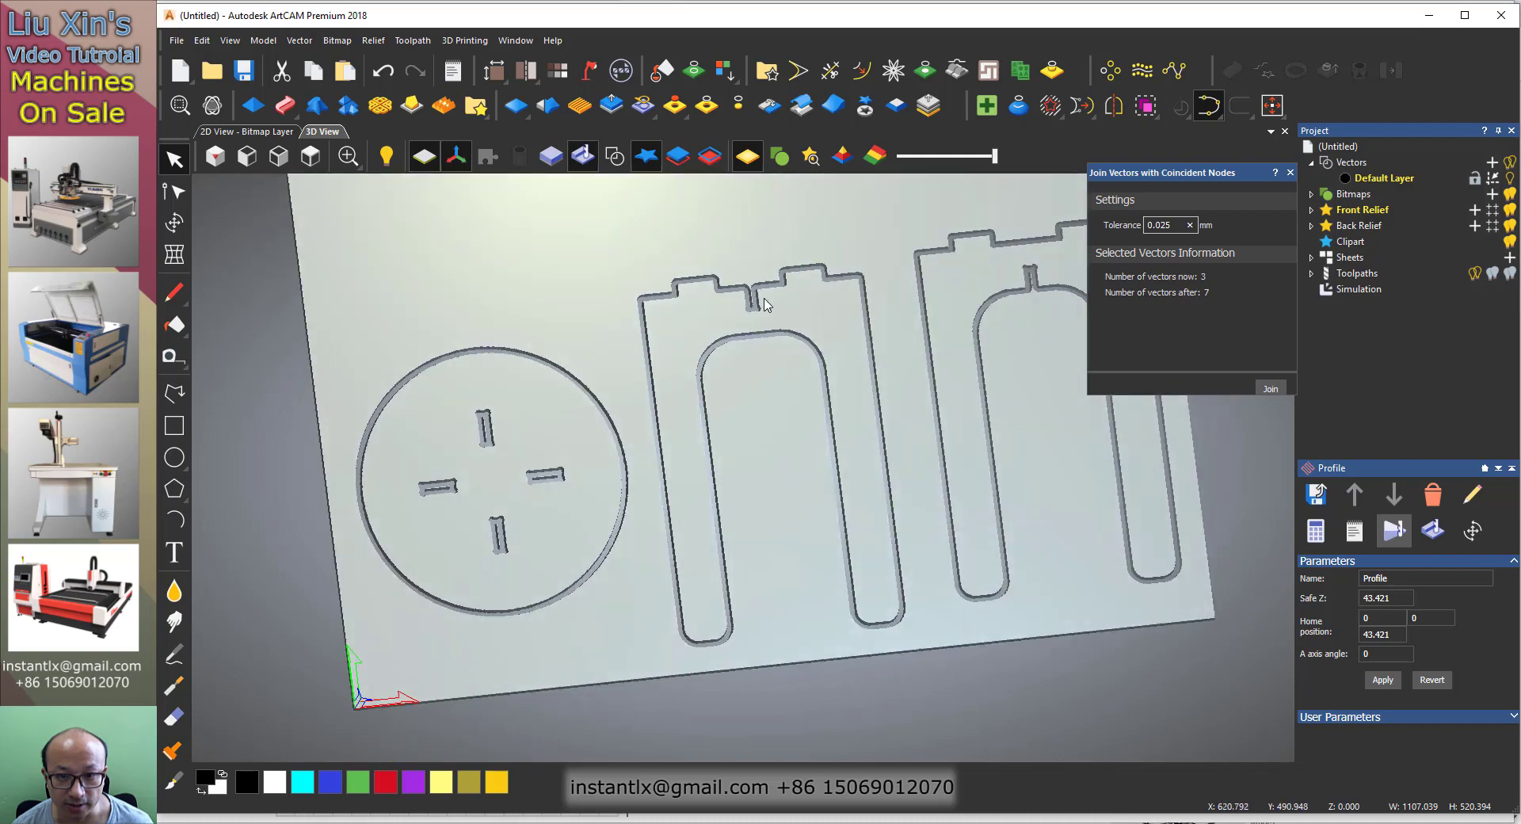
left_click_drag(765, 305, 869, 424)
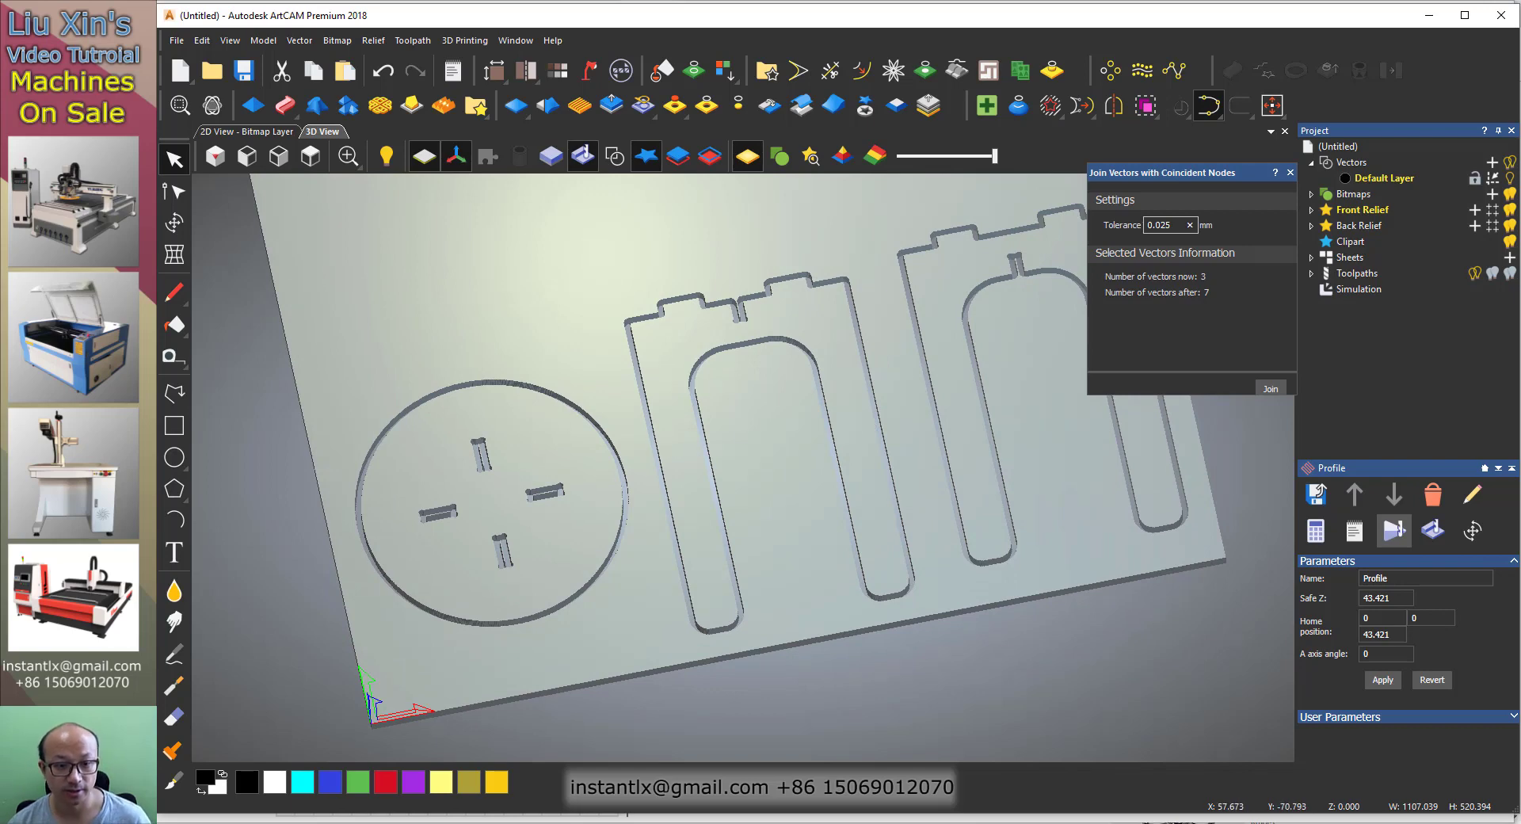
- Switch to the stool design in Fusion 360, hide the top sketch and show the top, leg1 and leg2 bodies as the whole stool
key("alt+Tab")
left_click(1135, 542)
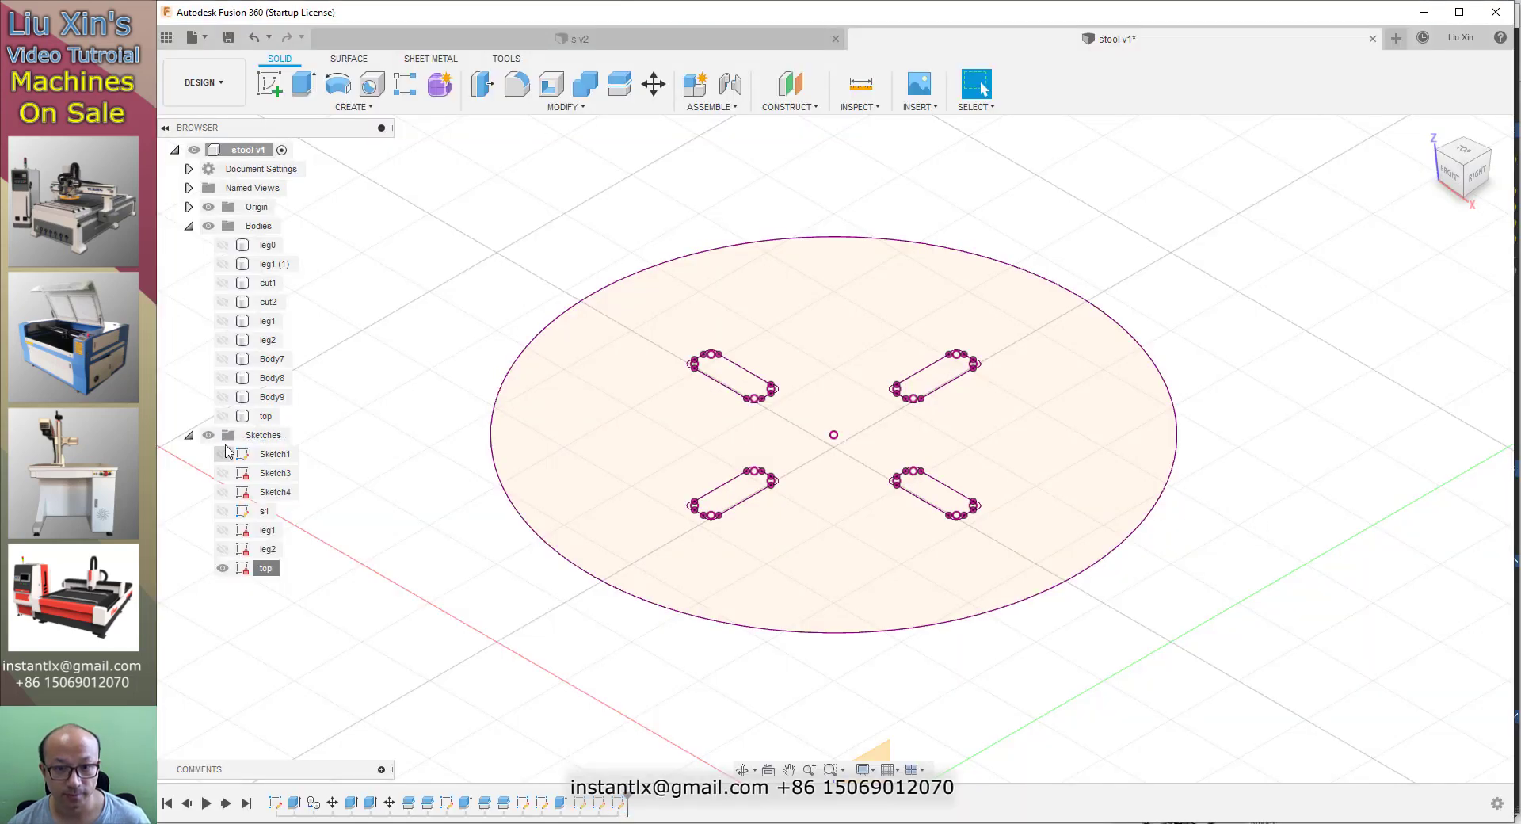
left_click(223, 416)
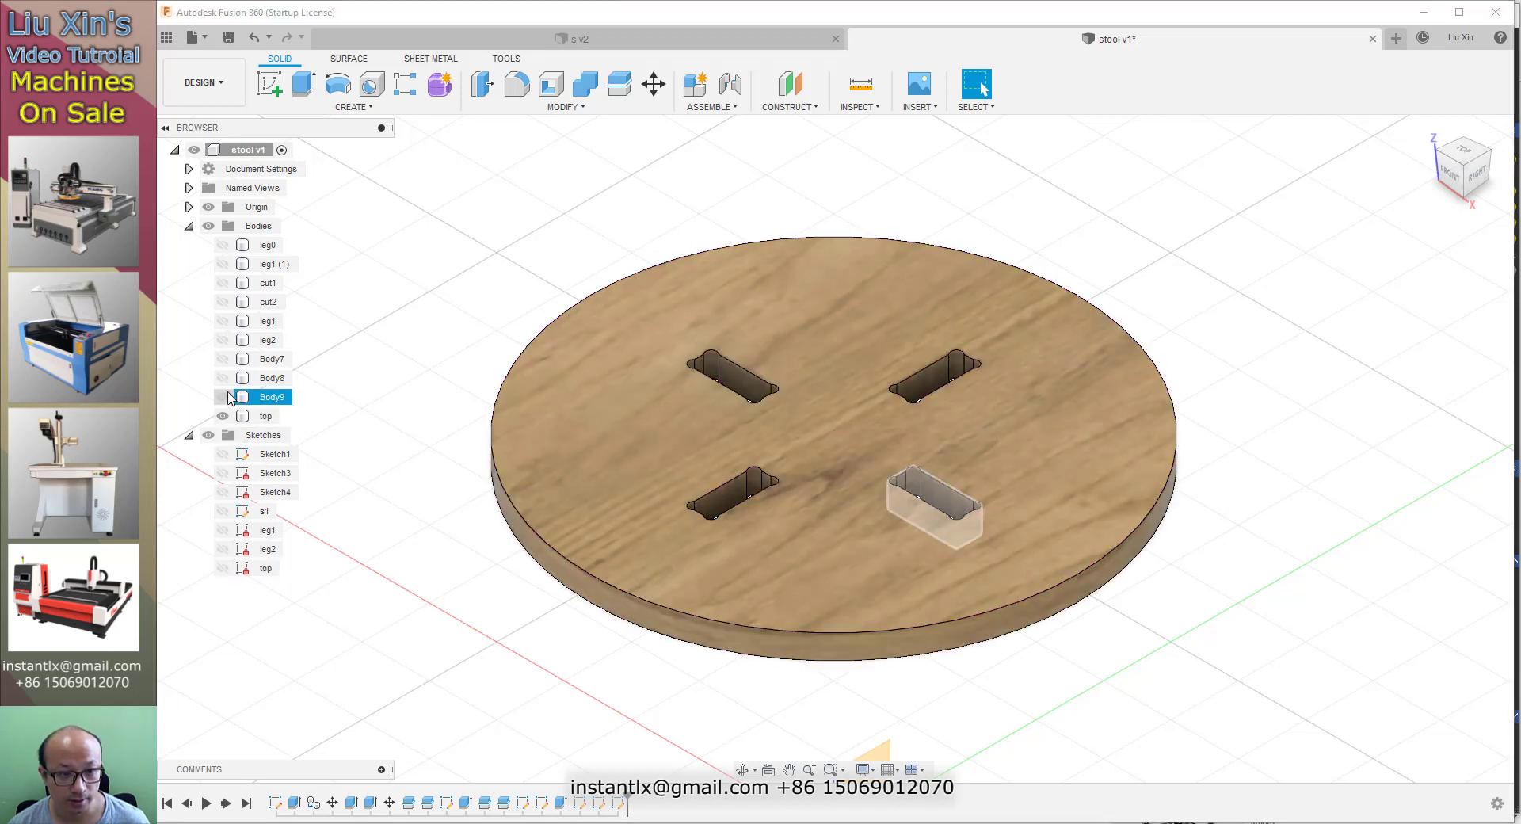
left_click(223, 340)
left_click(222, 321)
left_click(266, 416)
scroll(891, 423, "down", 3)
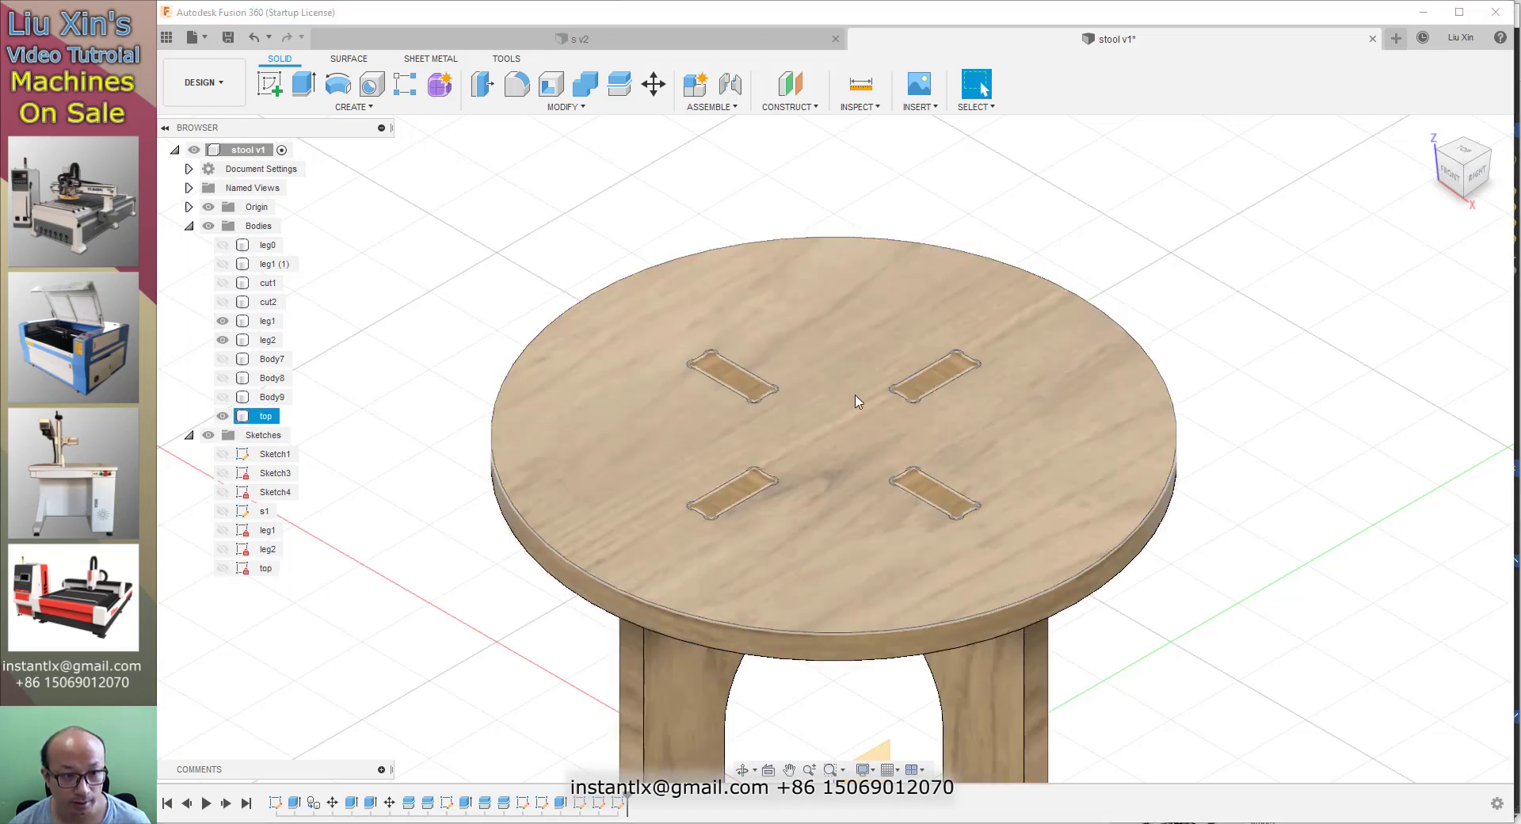
scroll(892, 424, "down", 3)
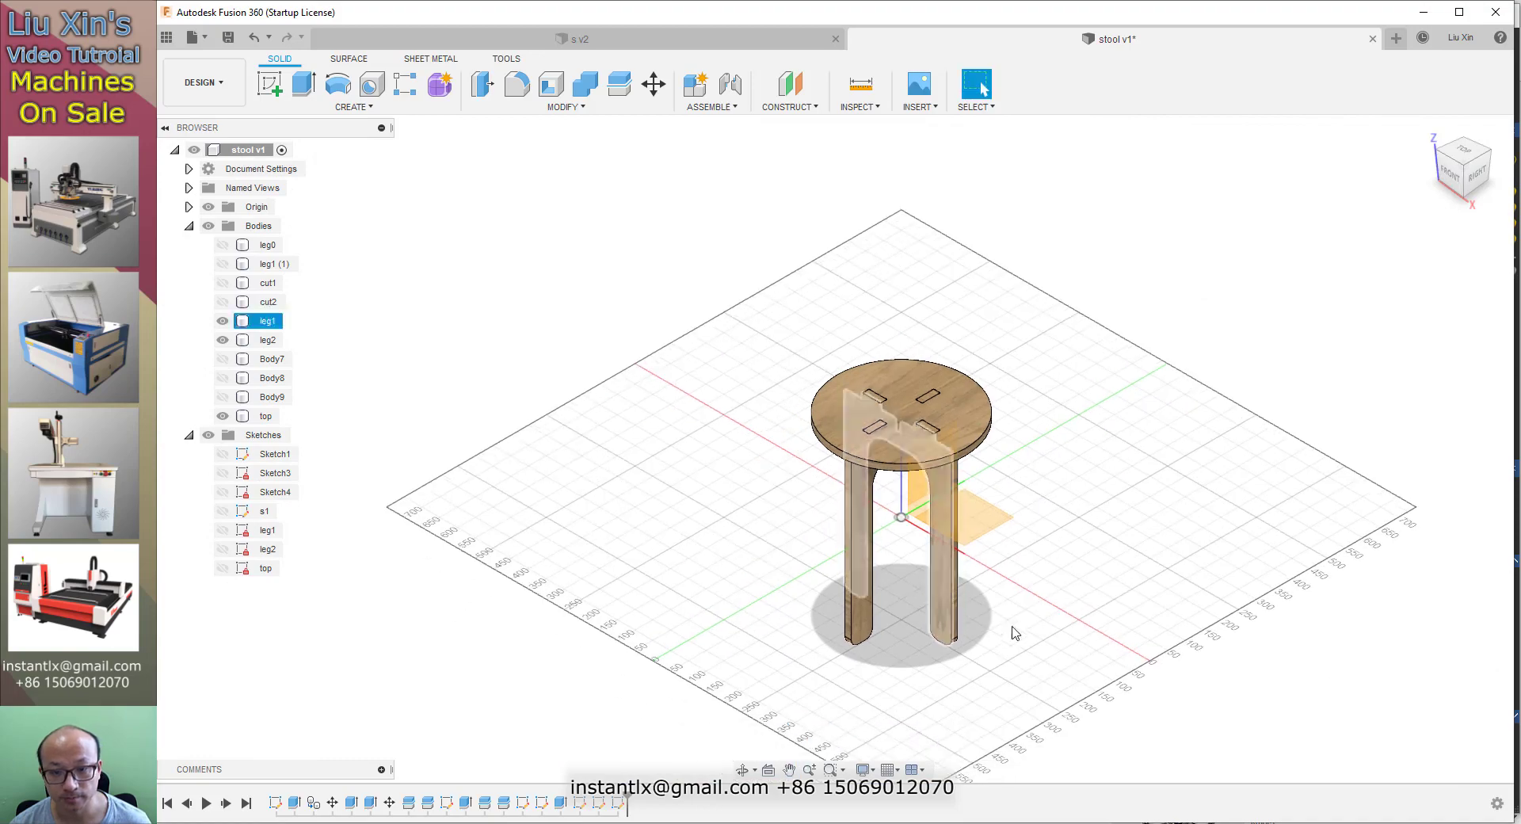